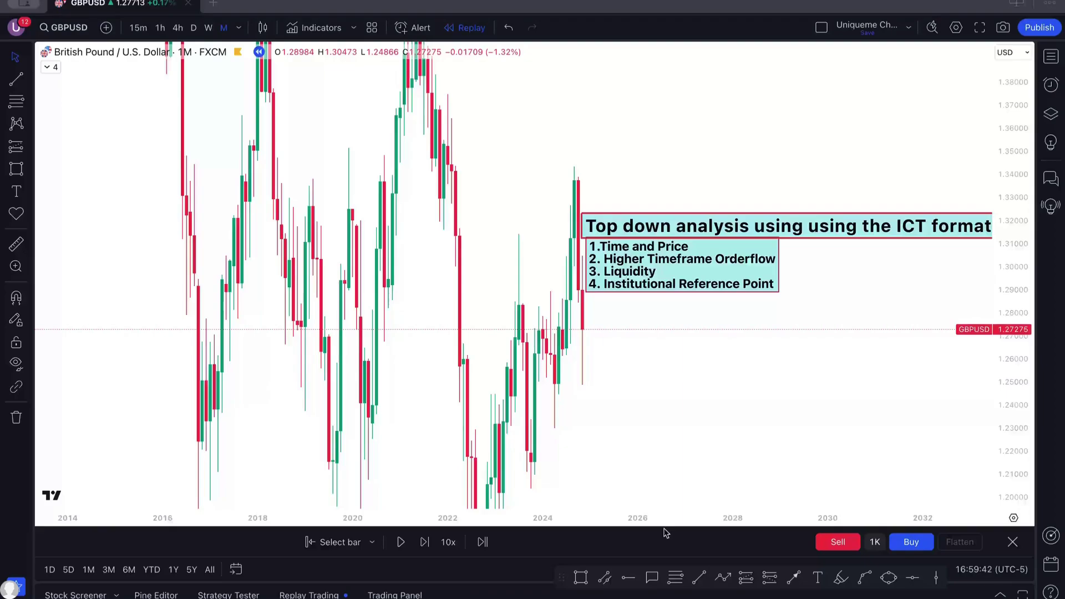
Step: Raise the title label to about 1.335 and move the four-point list so it sits centred beneath the title
{"action": "left_click_drag", "start_coordinate": [687, 408], "coordinate": [525, 407]}
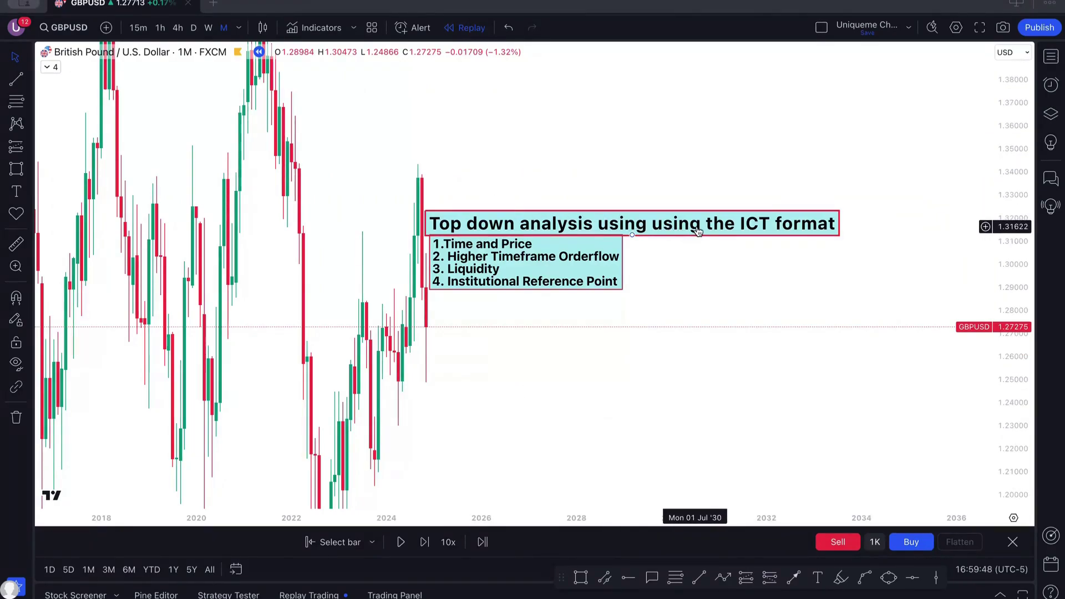
{"action": "left_click_drag", "start_coordinate": [698, 232], "coordinate": [698, 208]}
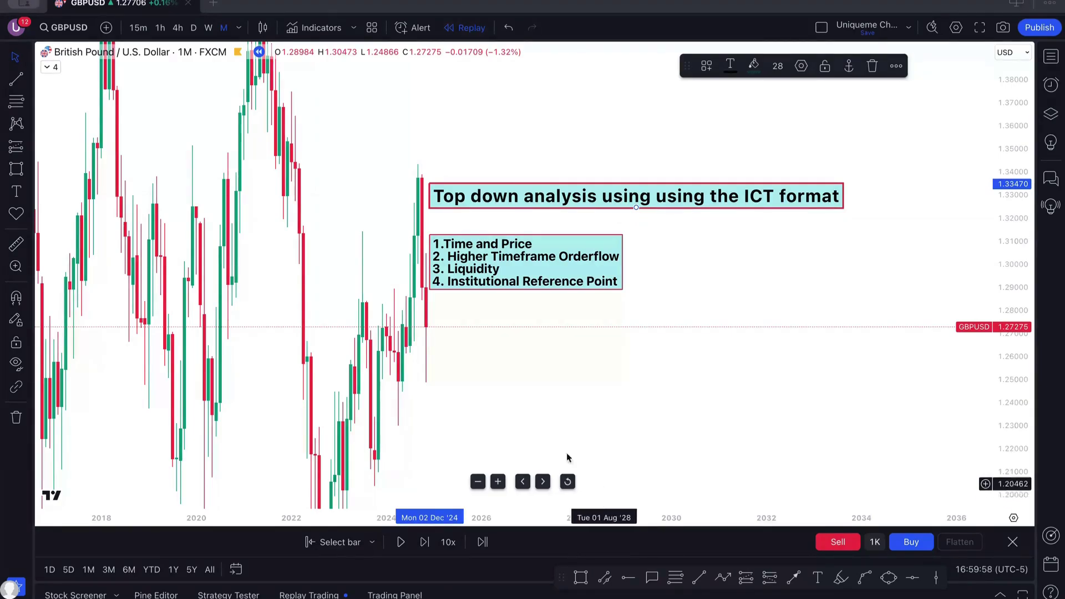
{"action": "left_click_drag", "start_coordinate": [552, 271], "coordinate": [663, 267]}
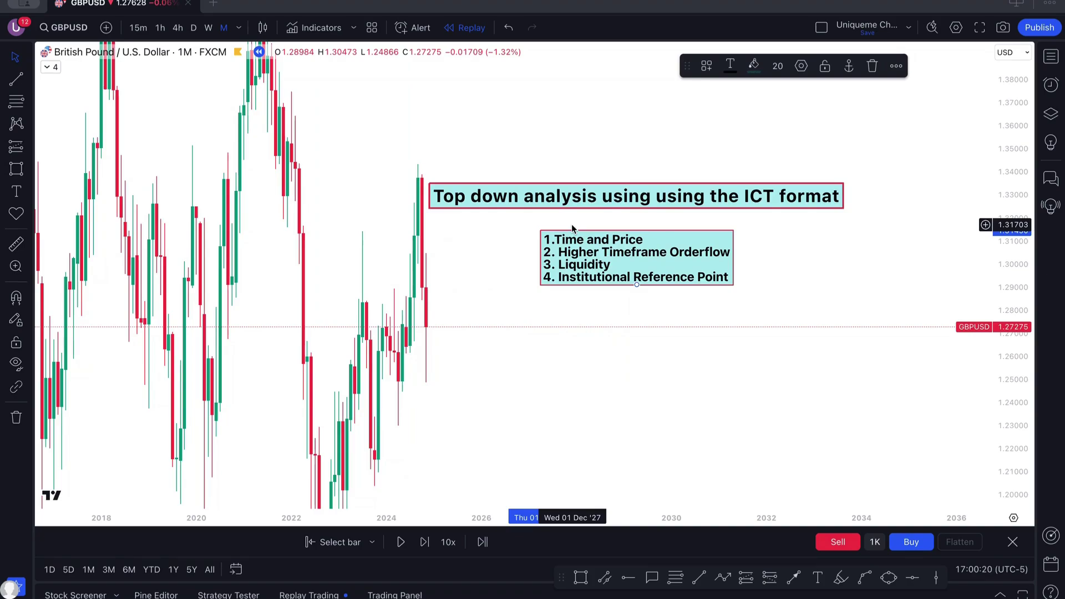
{"action": "left_click_drag", "start_coordinate": [621, 197], "coordinate": [637, 197]}
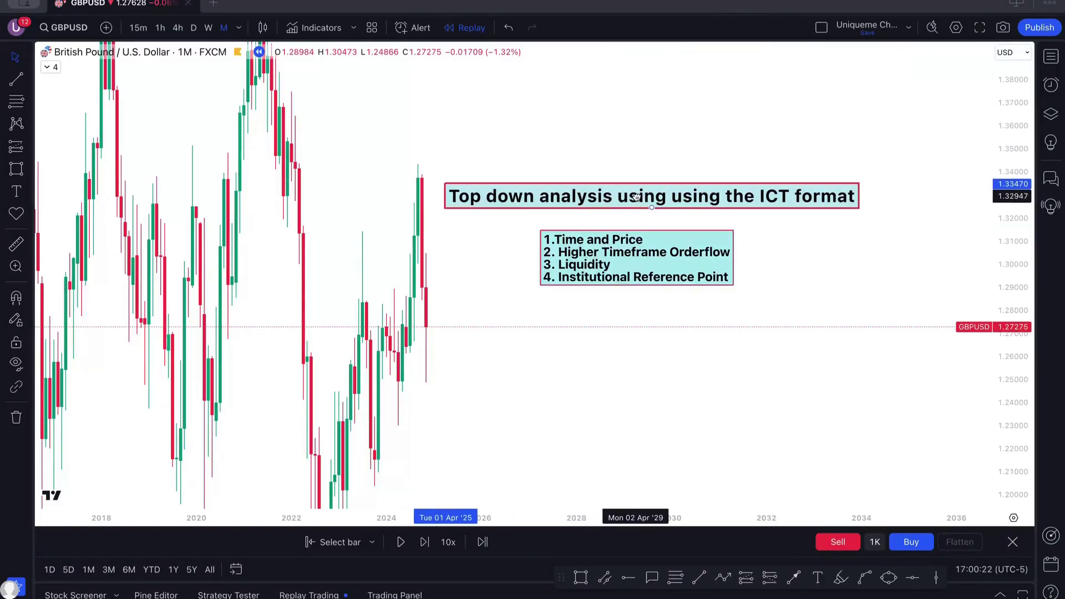
Step: Remove the duplicated word so the title label reads "Top down analysis using the ICT format"
{"action": "double_click", "coordinate": [637, 197]}
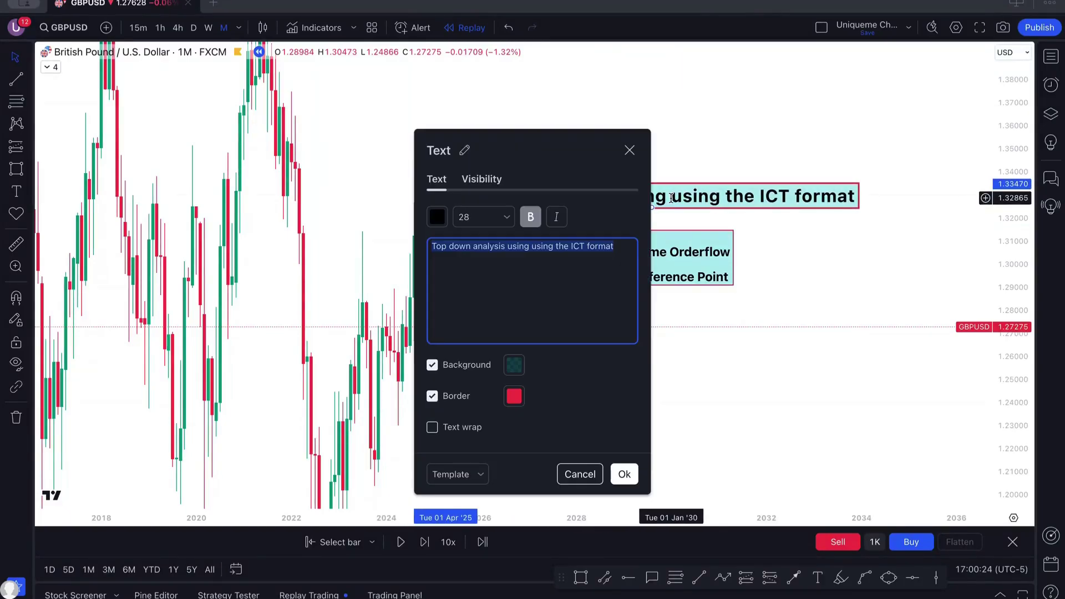
{"action": "left_click", "coordinate": [535, 248]}
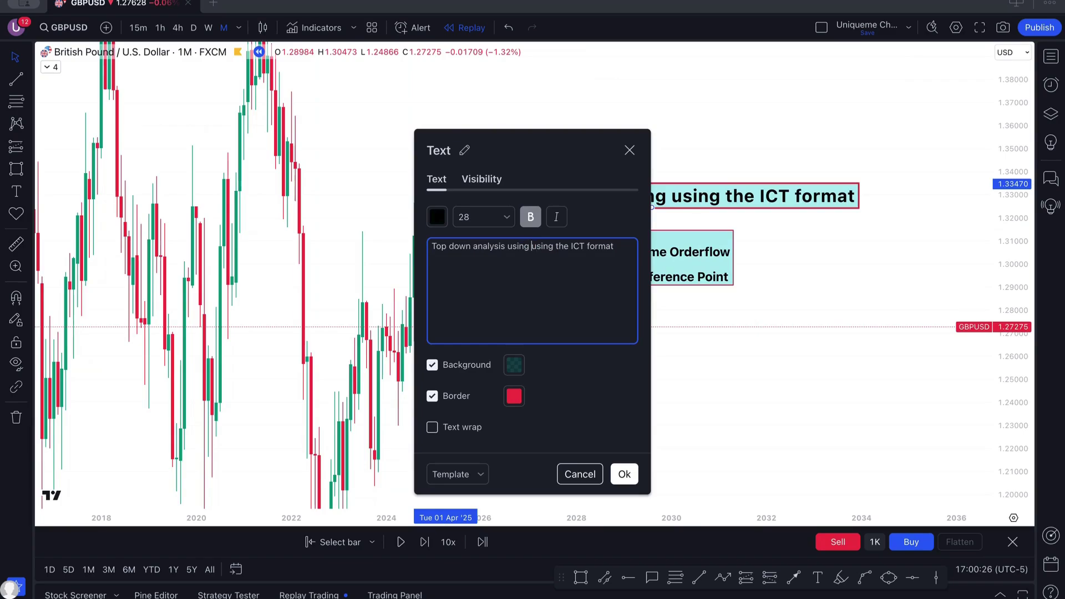
{"action": "key", "text": "BackSpace"}
{"action": "key", "text": "BackSpace"}
{"action": "key", "text": "BackSpace"}
{"action": "key", "text": "BackSpace"}
{"action": "key", "text": "BackSpace"}
{"action": "key", "text": "BackSpace"}
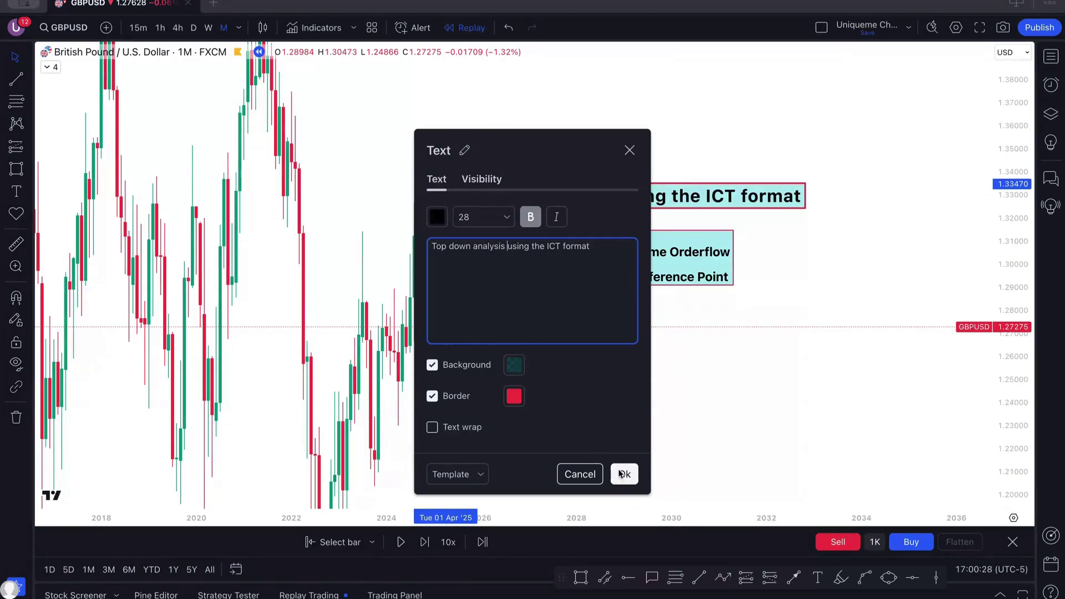
{"action": "left_click", "coordinate": [621, 473]}
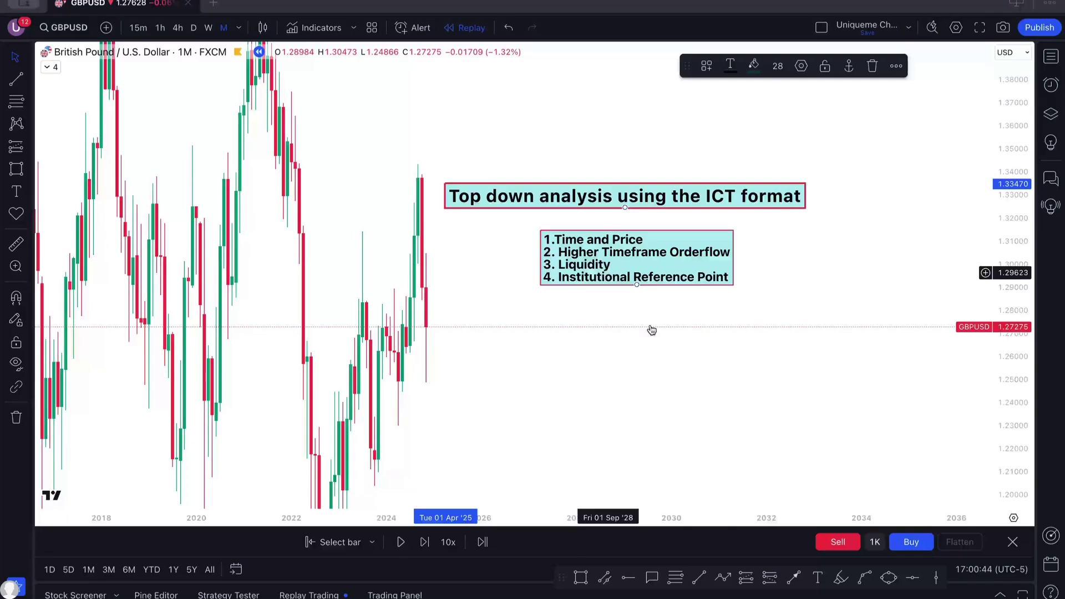
Step: Draw a short horizontal trend line at about 1.306, ending at the rising mid-2024 candles
{"action": "scroll", "coordinate": [352, 333], "scroll_direction": "up", "scroll_amount": 2}
{"action": "left_click_drag", "start_coordinate": [352, 333], "coordinate": [492, 336]}
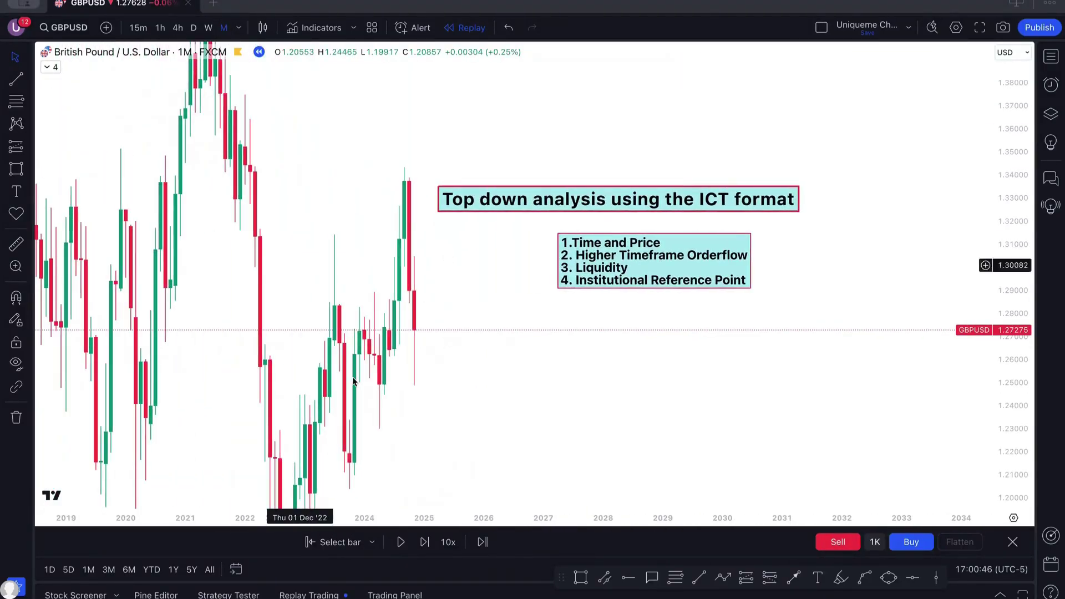
{"action": "left_click", "coordinate": [698, 578]}
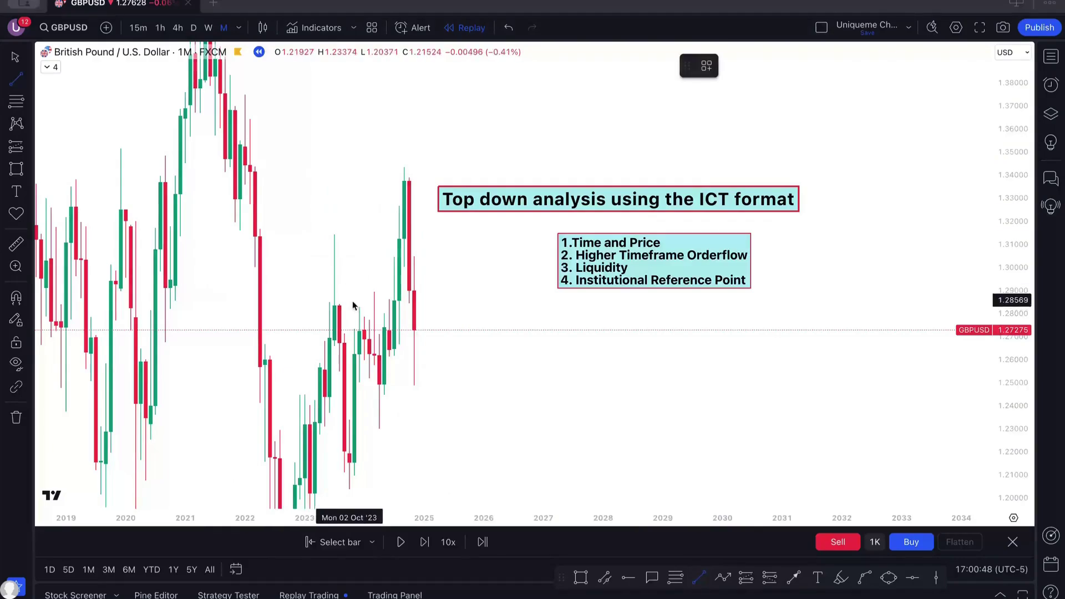
{"action": "left_click", "coordinate": [397, 255]}
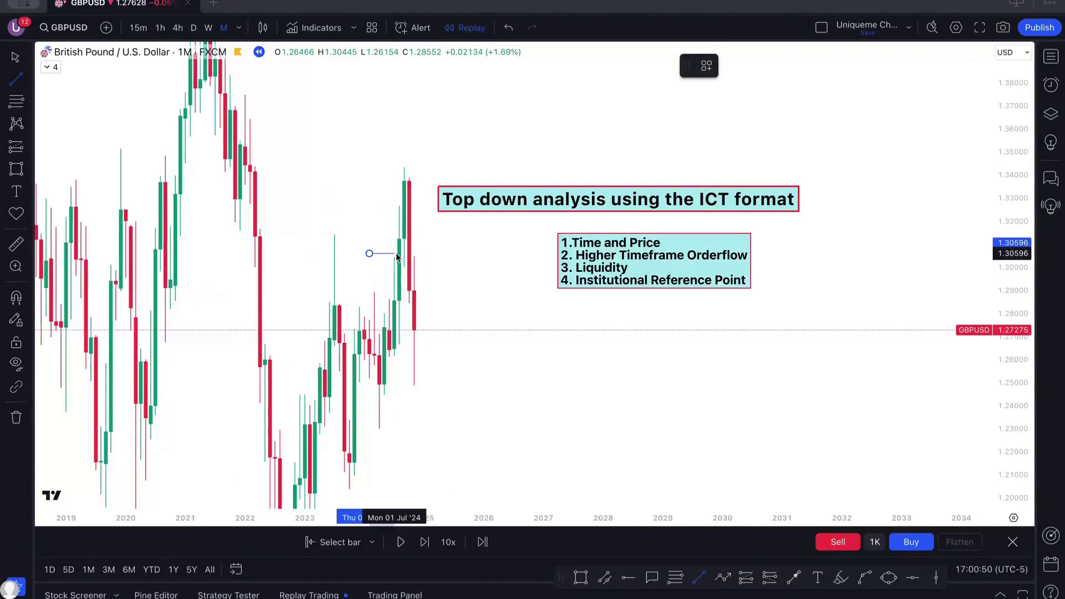
{"action": "scroll", "coordinate": [386, 308], "scroll_direction": "up", "scroll_amount": 1}
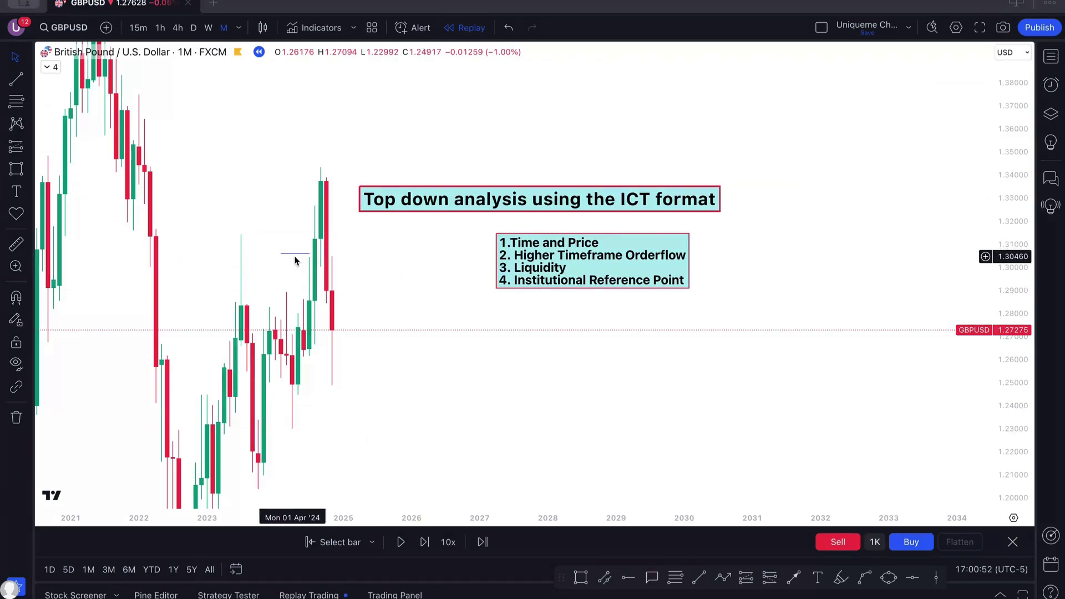
Step: Extend the short trend line back to September 2023, lower it to about 1.304 and apply the BOS drawing template
{"action": "left_click", "coordinate": [253, 253]}
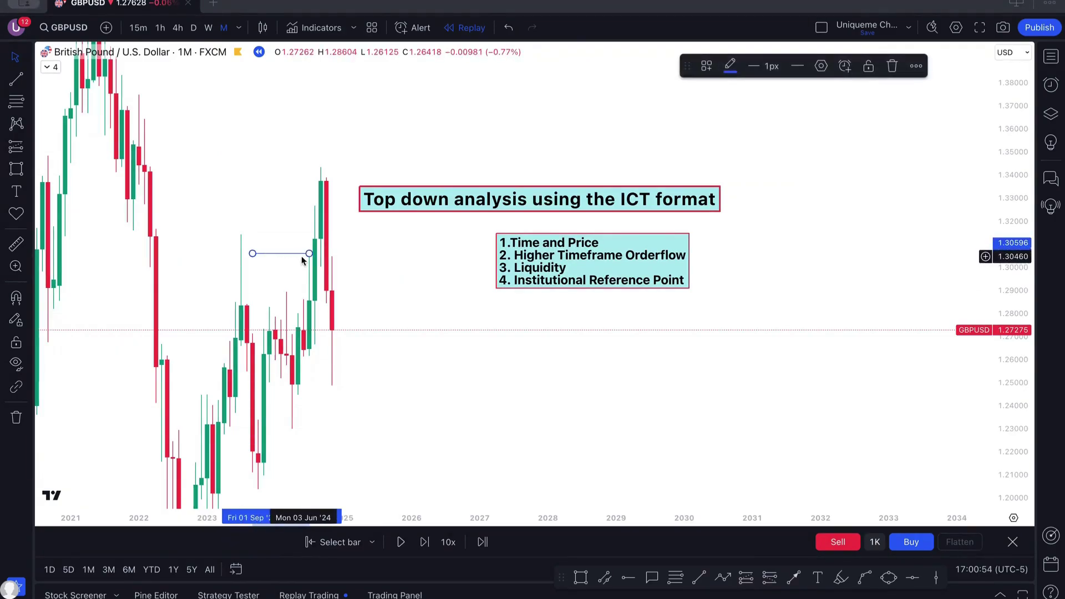
{"action": "left_click", "coordinate": [310, 259]}
{"action": "left_click_drag", "start_coordinate": [313, 257], "coordinate": [294, 261]}
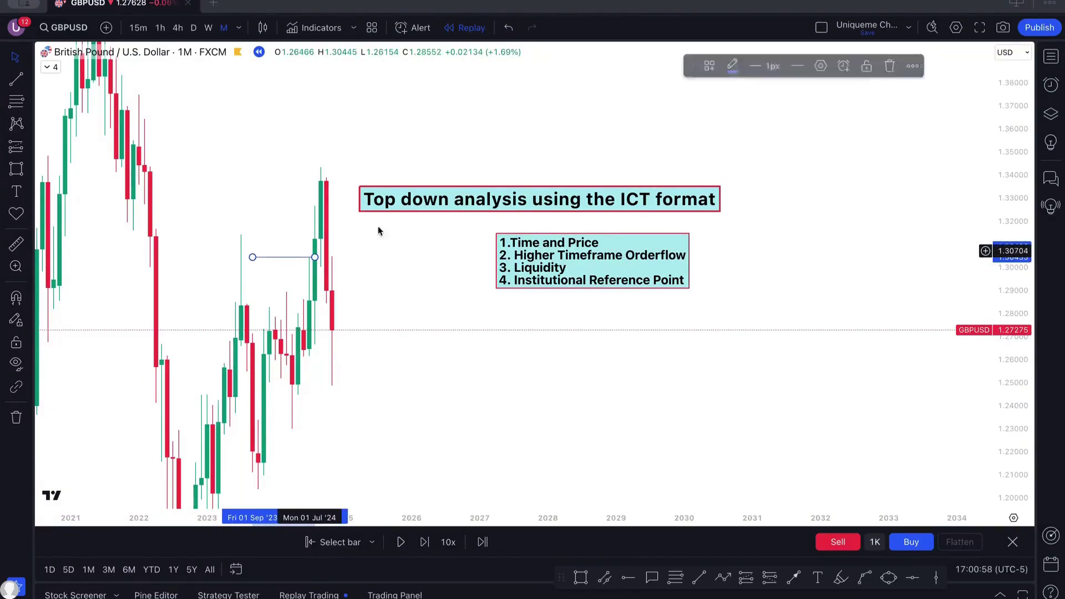
{"action": "left_click", "coordinate": [706, 65]}
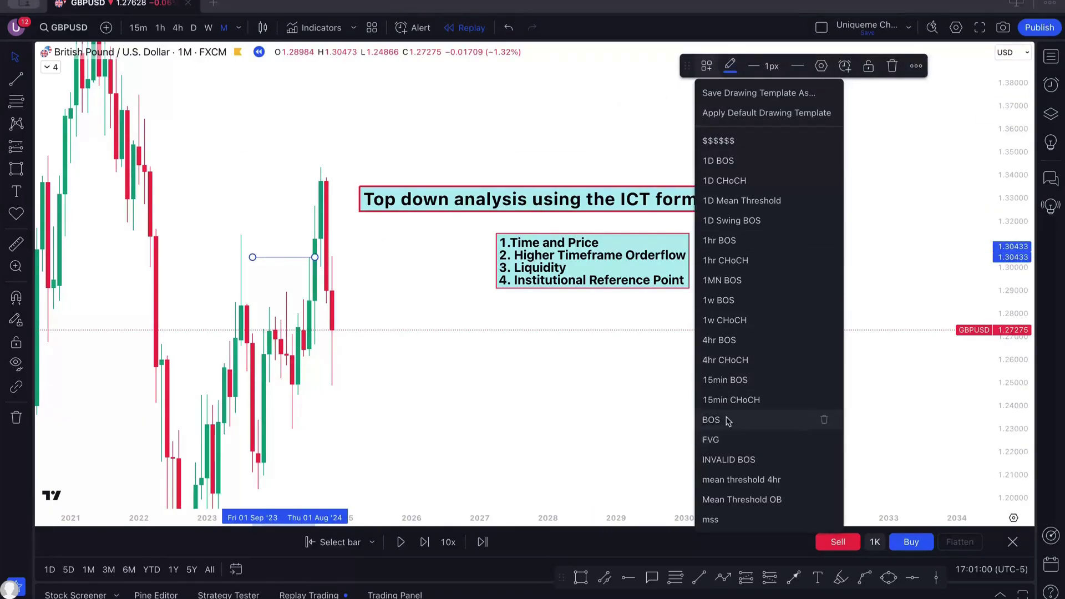
{"action": "left_click", "coordinate": [718, 420]}
Step: Mark the late-2021 swing low with a long horizontal trend line at about 1.316, and delete that line
{"action": "left_click_drag", "start_coordinate": [351, 324], "coordinate": [456, 278]}
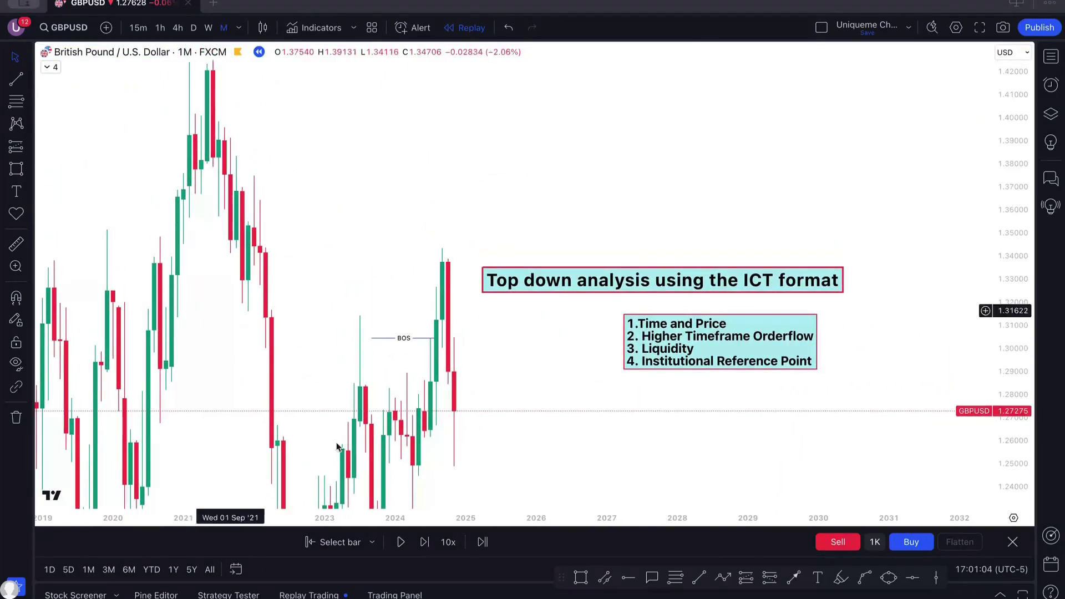
{"action": "left_click", "coordinate": [699, 578]}
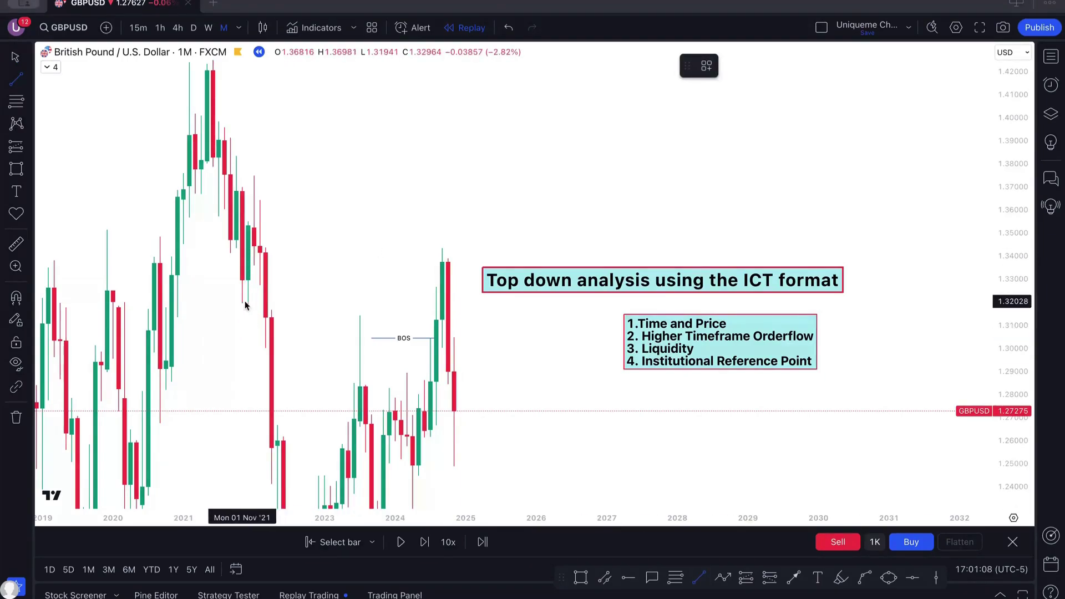
{"action": "left_click", "coordinate": [306, 314]}
{"action": "left_click", "coordinate": [536, 309]}
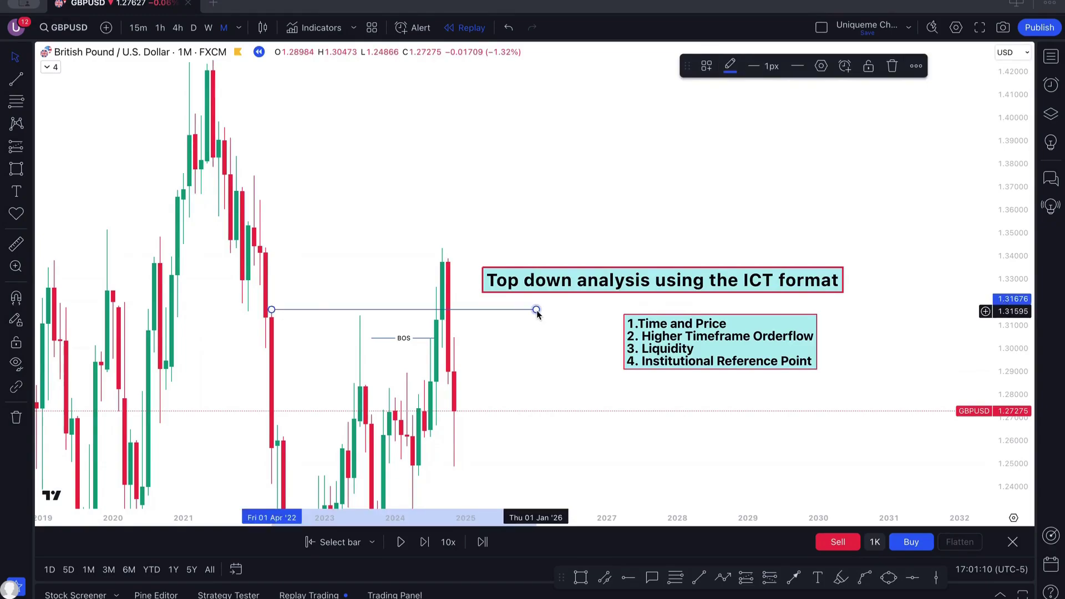
{"action": "left_click_drag", "start_coordinate": [321, 312], "coordinate": [242, 314]}
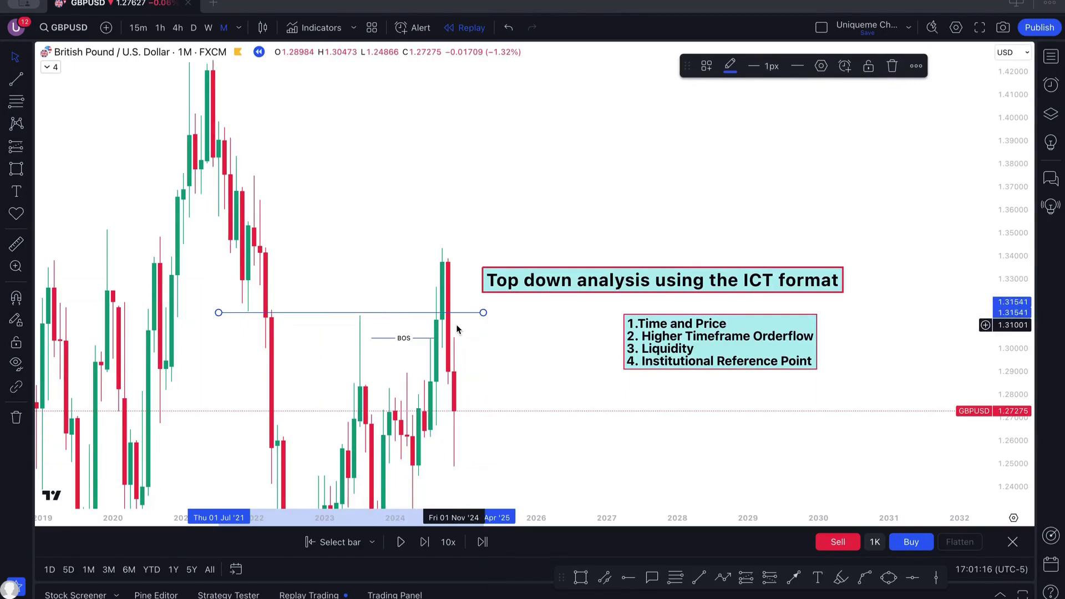
{"action": "left_click_drag", "start_coordinate": [376, 316], "coordinate": [384, 311]}
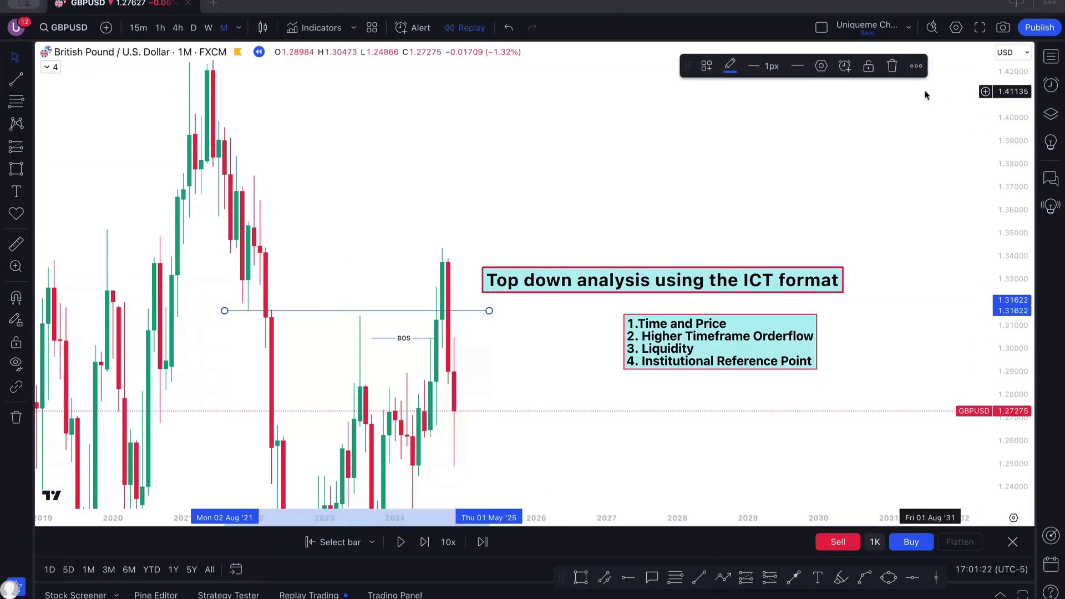
{"action": "left_click", "coordinate": [892, 66]}
Step: Draw a rectangle over the April 2024 candle's range, from about 1.271 down to 1.231, extending to September 2026
{"action": "left_click_drag", "start_coordinate": [718, 202], "coordinate": [737, 106]}
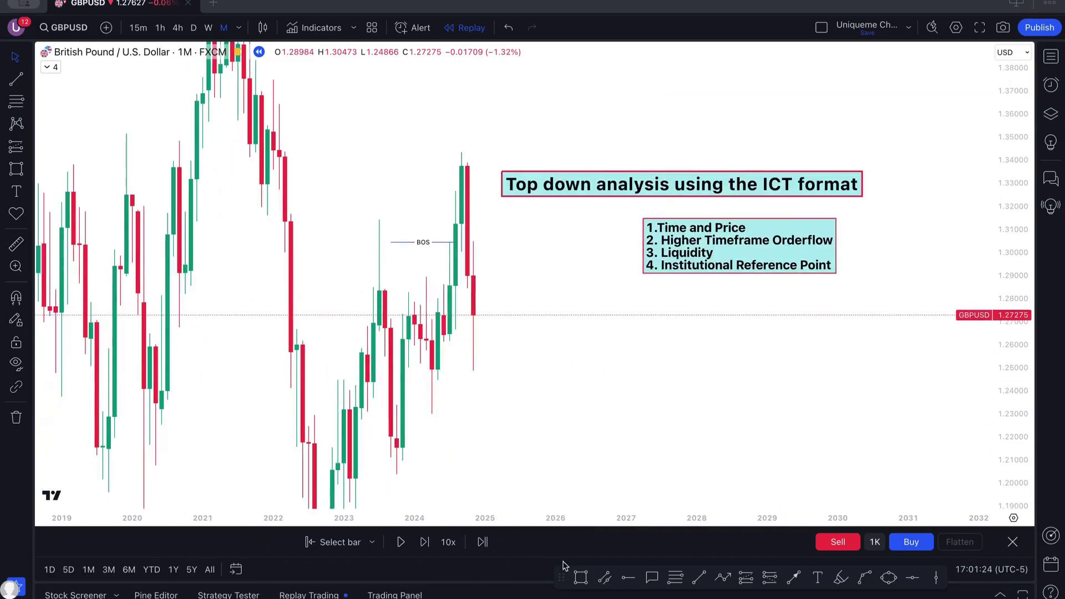
{"action": "left_click", "coordinate": [580, 577]}
{"action": "mouse_move", "coordinate": [433, 320]}
{"action": "left_mouse_down"}
{"action": "mouse_move", "coordinate": [438, 428]}
{"action": "mouse_move", "coordinate": [602, 411]}
{"action": "left_mouse_up"}
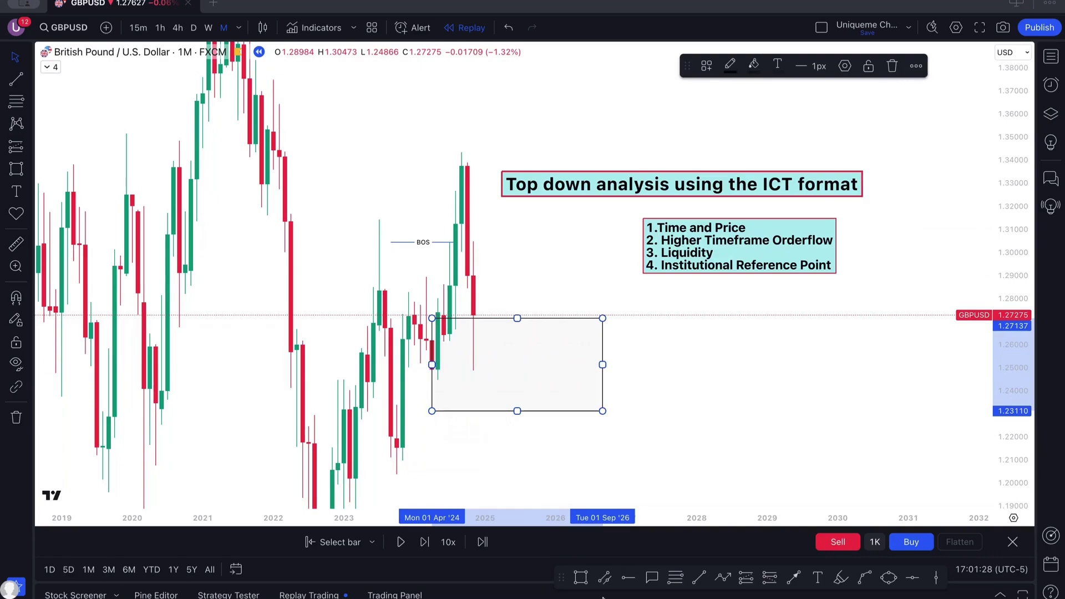
Step: Place a Fib Retracement over the April 2024 candle, from about 1.230 at its low up to 1.271
{"action": "left_click", "coordinate": [675, 578]}
{"action": "left_click", "coordinate": [432, 414]}
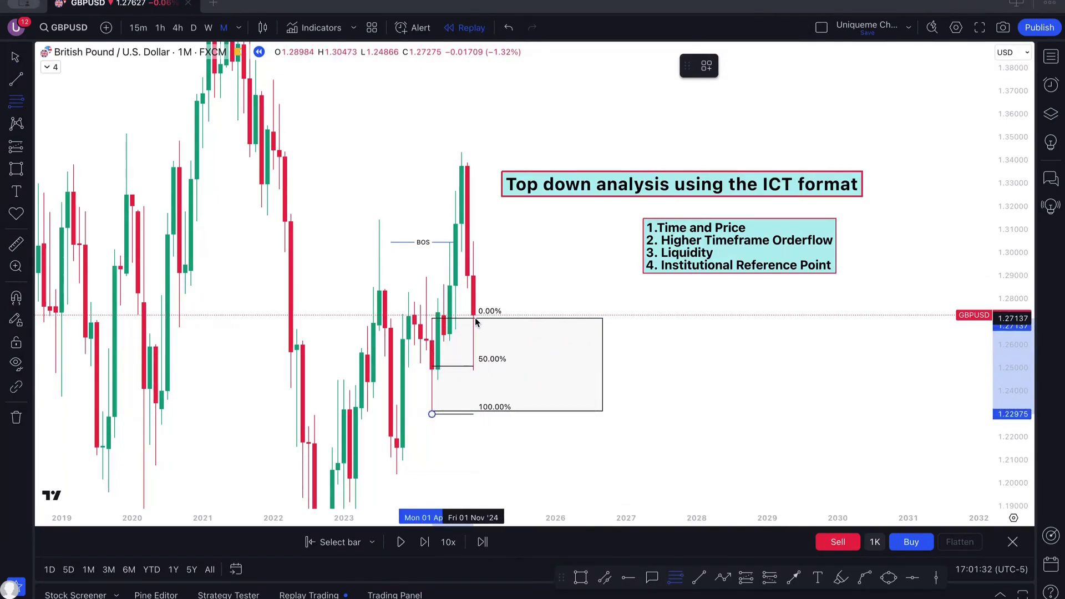
{"action": "left_click", "coordinate": [474, 319]}
{"action": "left_click", "coordinate": [686, 575]}
{"action": "left_click", "coordinate": [432, 367]}
{"action": "double_click", "coordinate": [574, 367]}
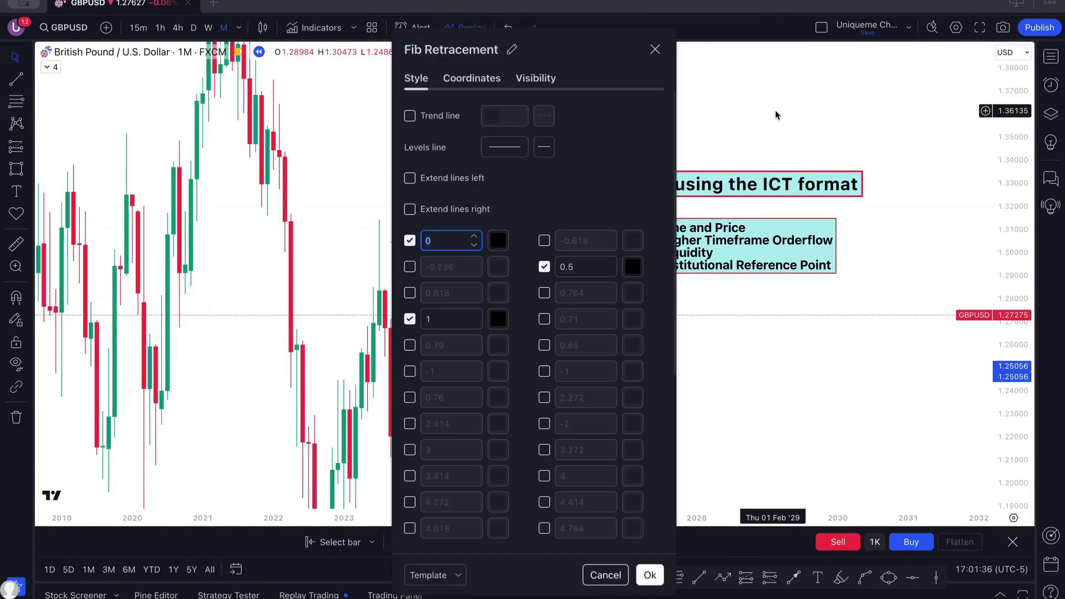
{"action": "left_click", "coordinate": [805, 117]}
{"action": "left_click", "coordinate": [574, 364]}
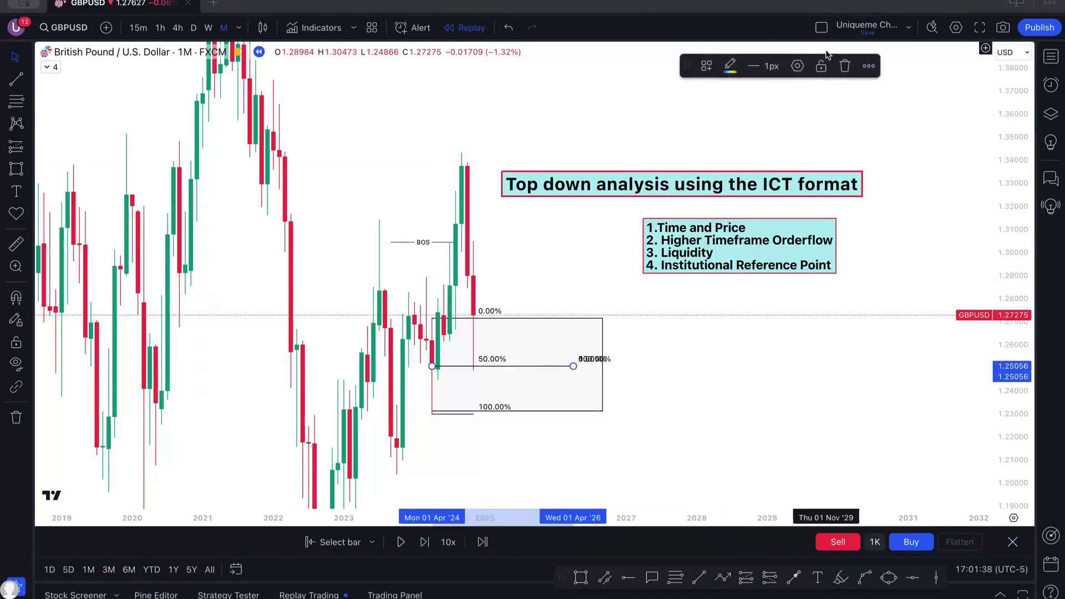
{"action": "left_click", "coordinate": [844, 65]}
Step: Draw a horizontal trend line along the retracement's 50% level at about 1.251, from early 2024 to late 2027
{"action": "left_click", "coordinate": [698, 578]}
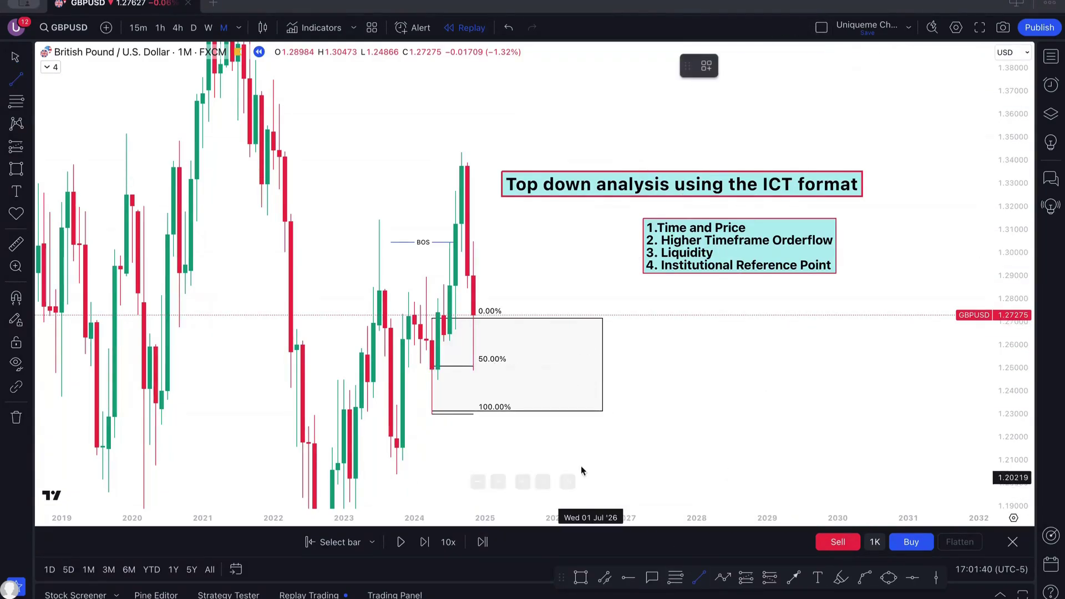
{"action": "left_click", "coordinate": [426, 366]}
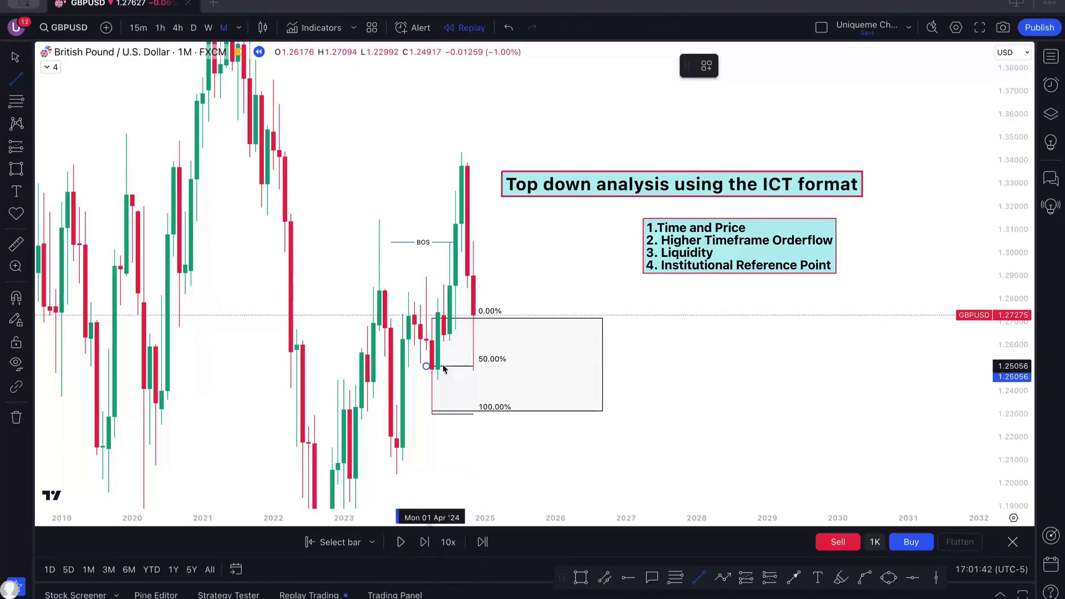
{"action": "left_click", "coordinate": [685, 367]}
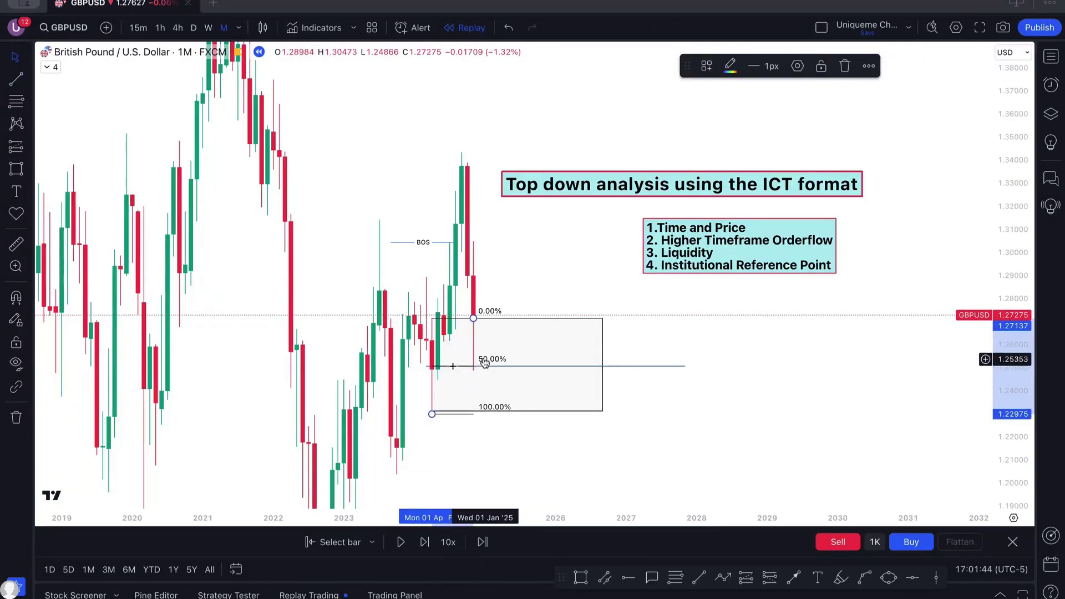
Step: Delete the Fib Retracement and the rectangle around the April 2024 candle, keeping the midpoint trend line
{"action": "key", "text": "Escape"}
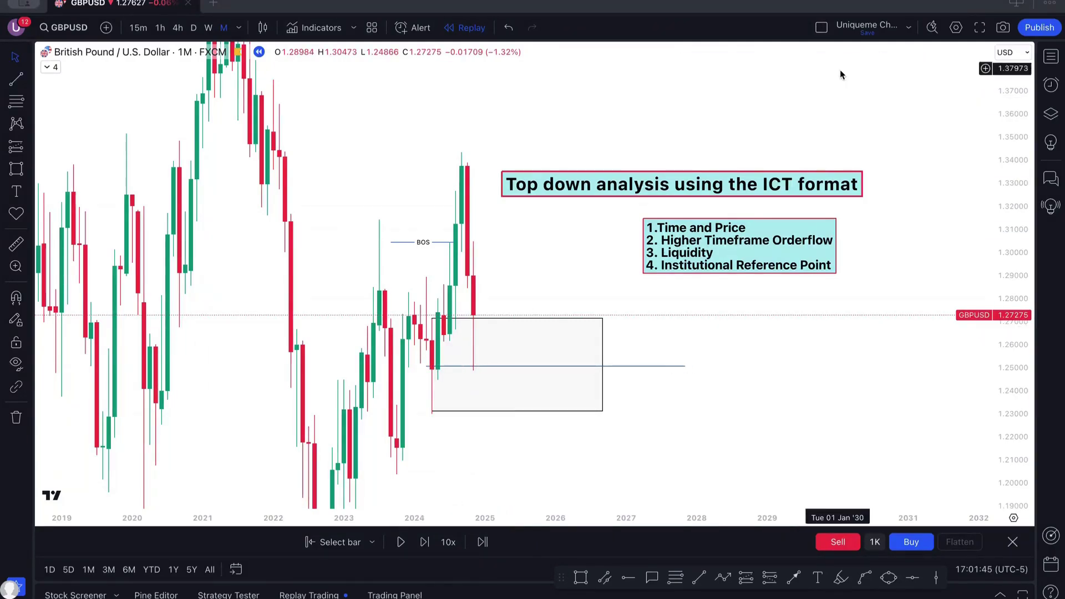
{"action": "left_click", "coordinate": [600, 318]}
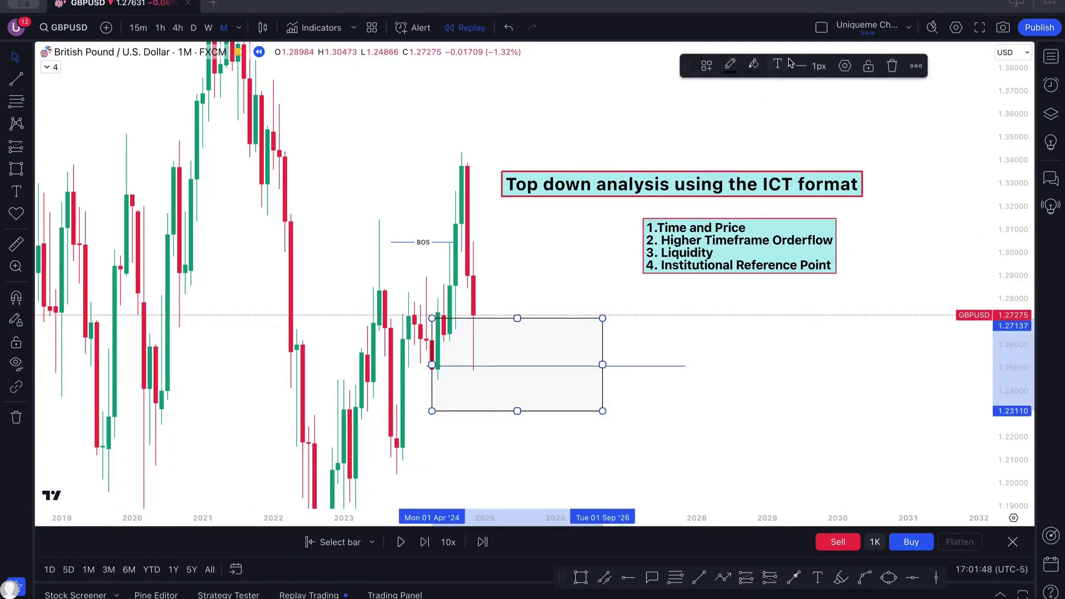
{"action": "left_click", "coordinate": [892, 67]}
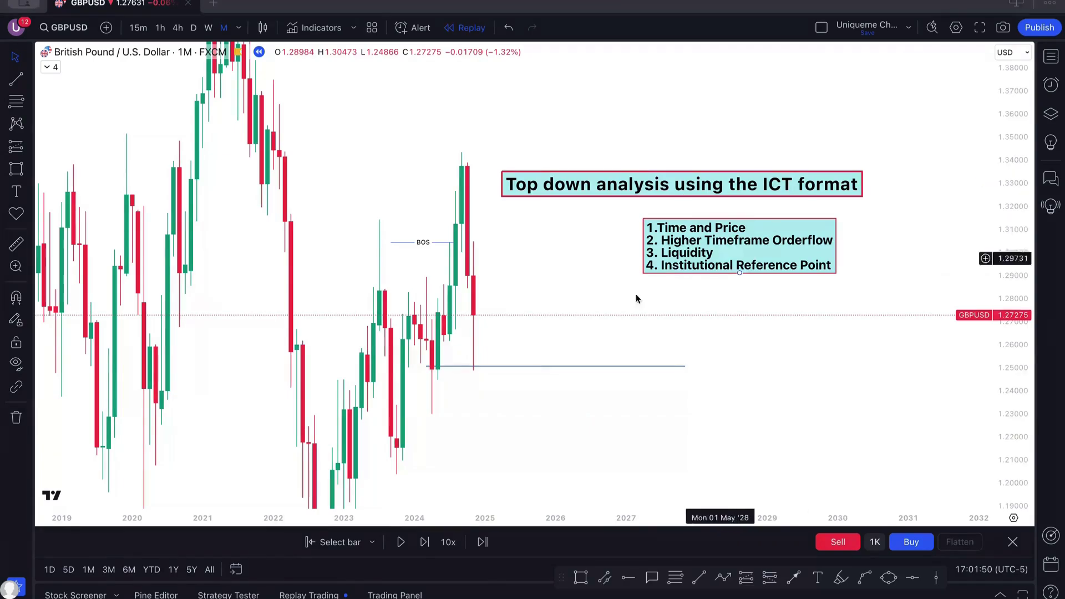
Step: Place a Fib Retracement from the April 2024 low at about 1.231 to the late-2024 high at about 1.343, and delete it
{"action": "scroll", "coordinate": [475, 309], "scroll_direction": "up", "scroll_amount": 1}
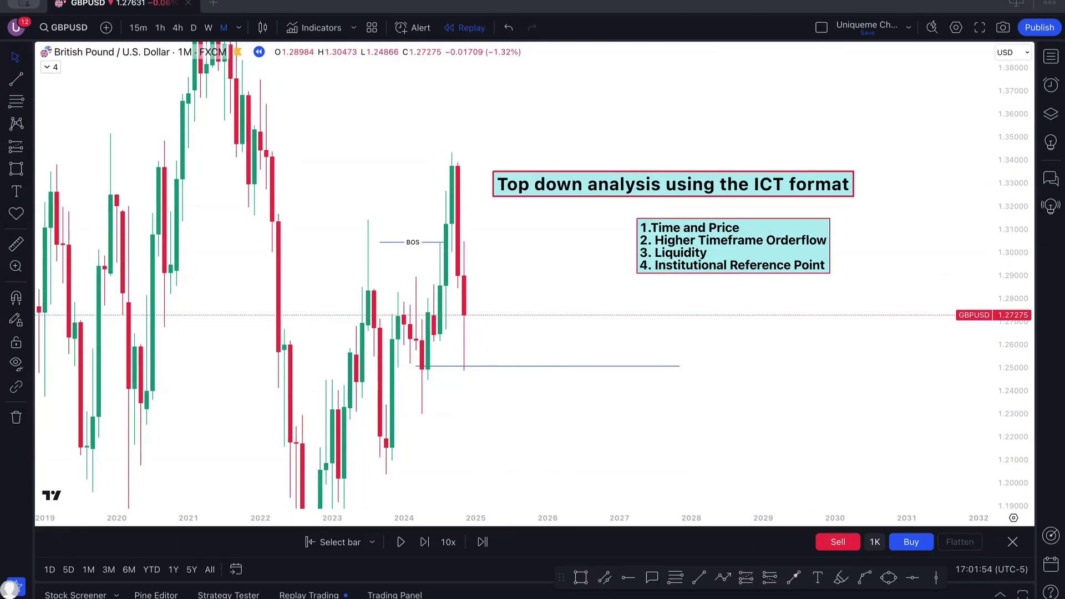
{"action": "left_click", "coordinate": [671, 578]}
{"action": "left_click", "coordinate": [421, 412]}
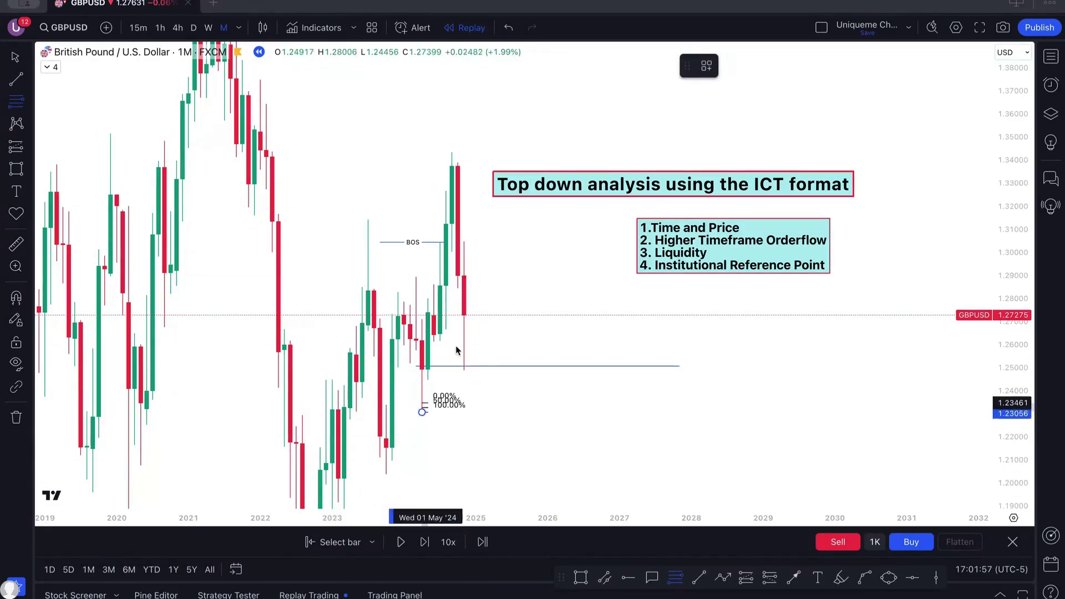
{"action": "left_click", "coordinate": [528, 153]}
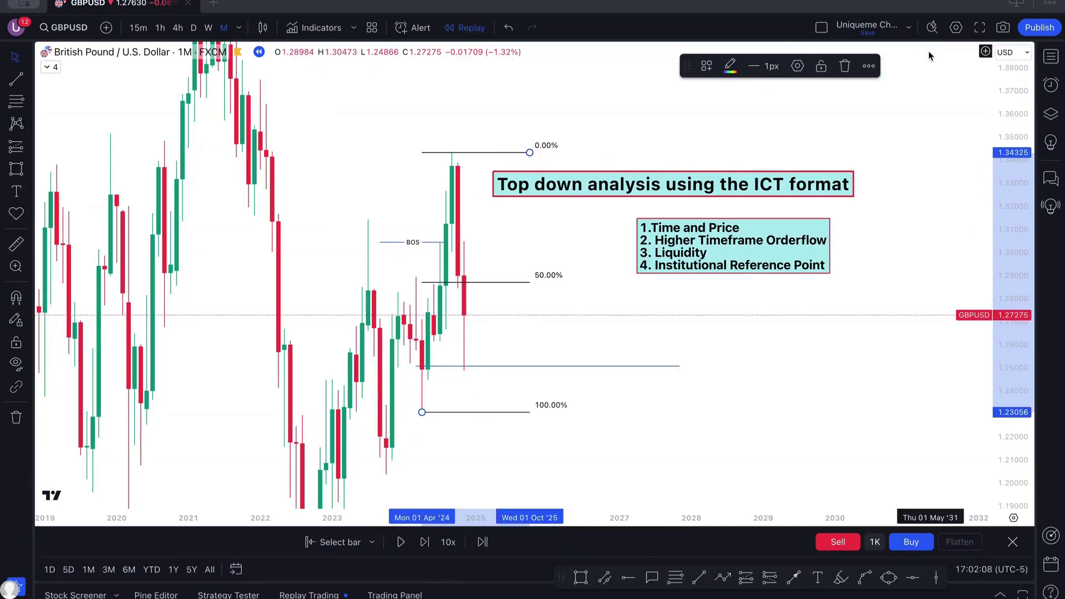
{"action": "key", "text": "Delete"}
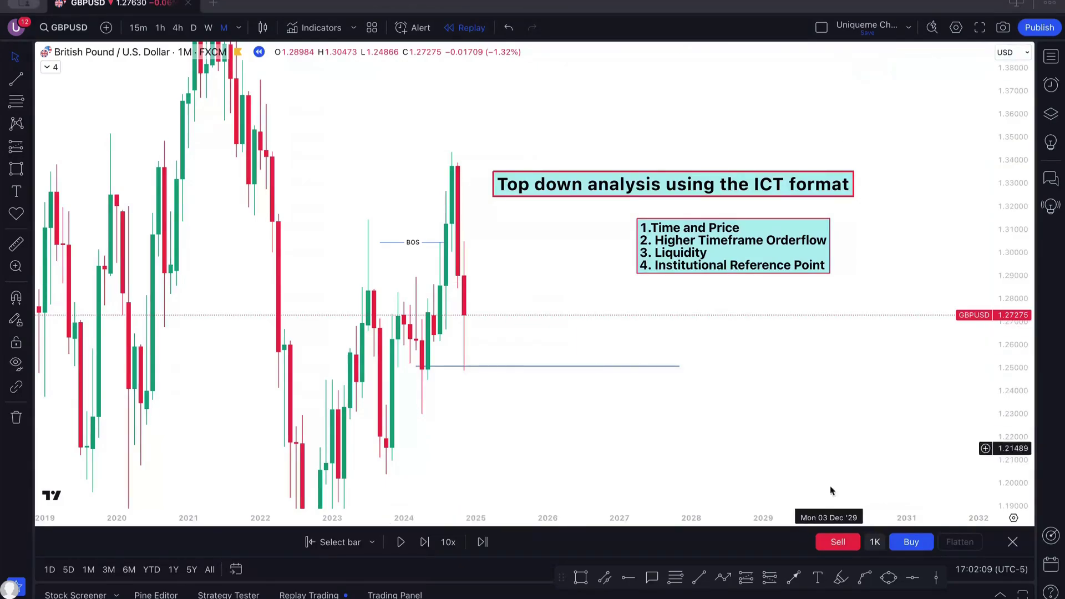
Step: Draw a horizontal trend line at the September 2024 high, apply the $$$$$$ template, and shift it to about 1.343, spanning June 2024 to November 2026
{"action": "left_click", "coordinate": [699, 576]}
{"action": "left_click", "coordinate": [452, 151]}
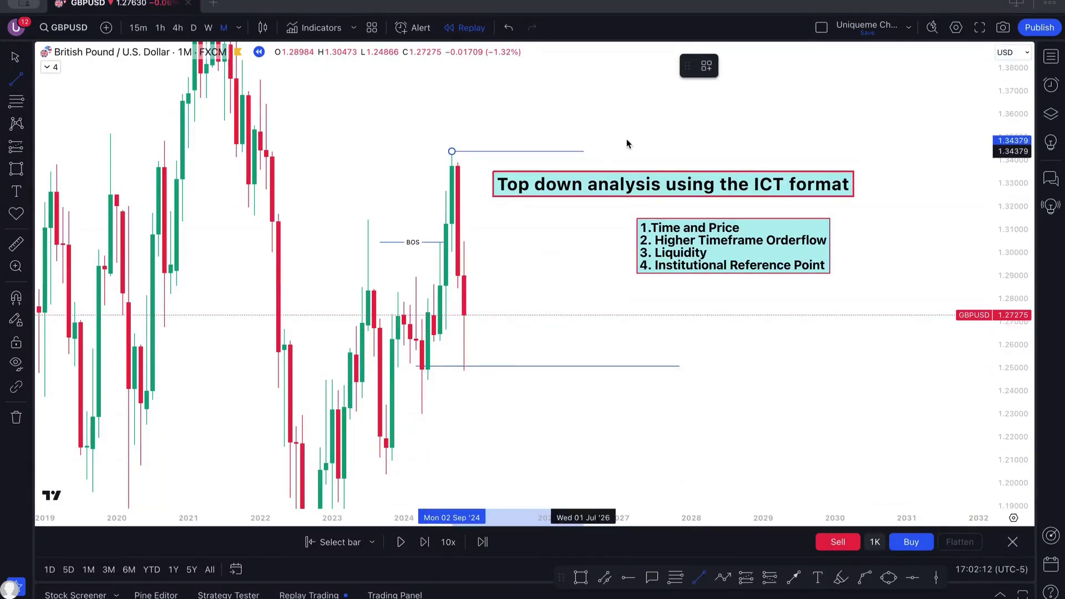
{"action": "left_click", "coordinate": [625, 150]}
{"action": "left_click", "coordinate": [706, 65]}
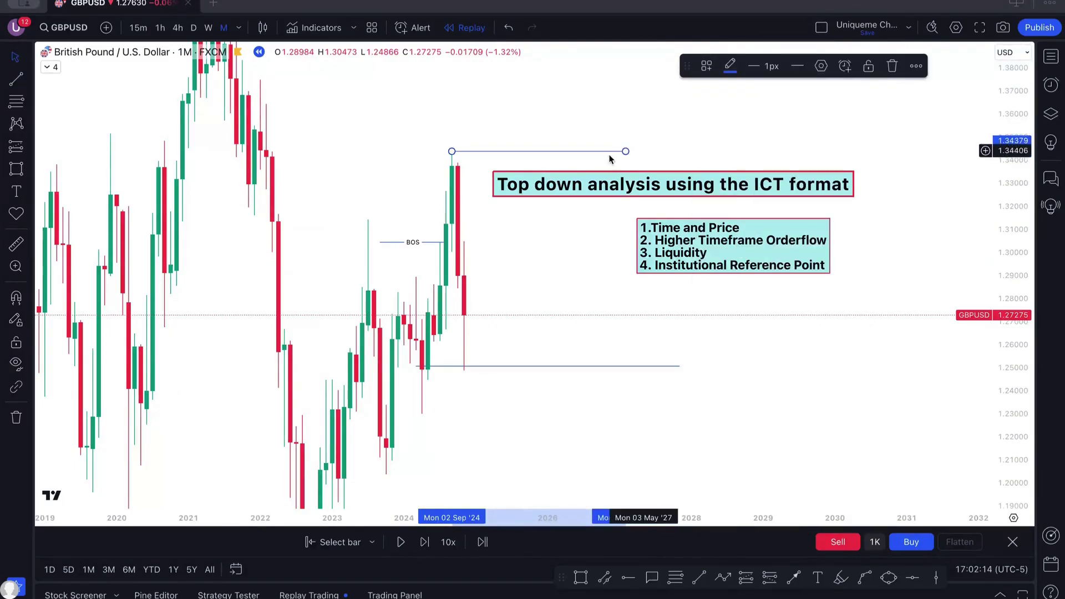
{"action": "left_click", "coordinate": [719, 141]}
{"action": "scroll", "coordinate": [509, 151], "scroll_direction": "right", "scroll_amount": 1}
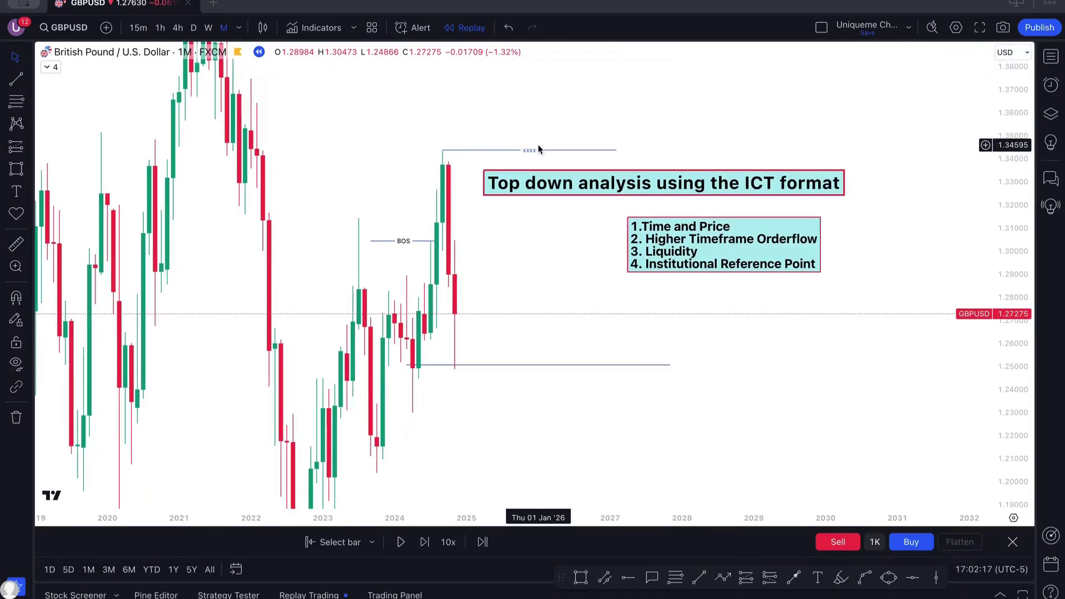
{"action": "scroll", "coordinate": [537, 149], "scroll_direction": "right", "scroll_amount": 1}
{"action": "left_click_drag", "start_coordinate": [533, 152], "coordinate": [515, 152]}
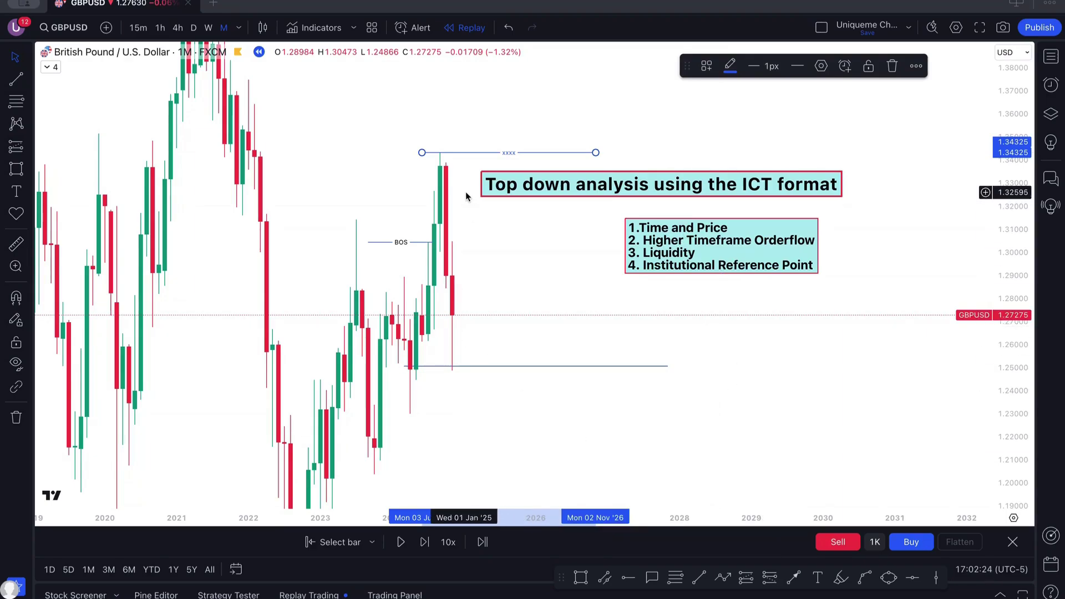
Step: On the weekly chart, draw a horizontal trend line at about 1.300 from the September 2024 low to 28 October and apply the $$$$$$ template
{"action": "left_click", "coordinate": [207, 27]}
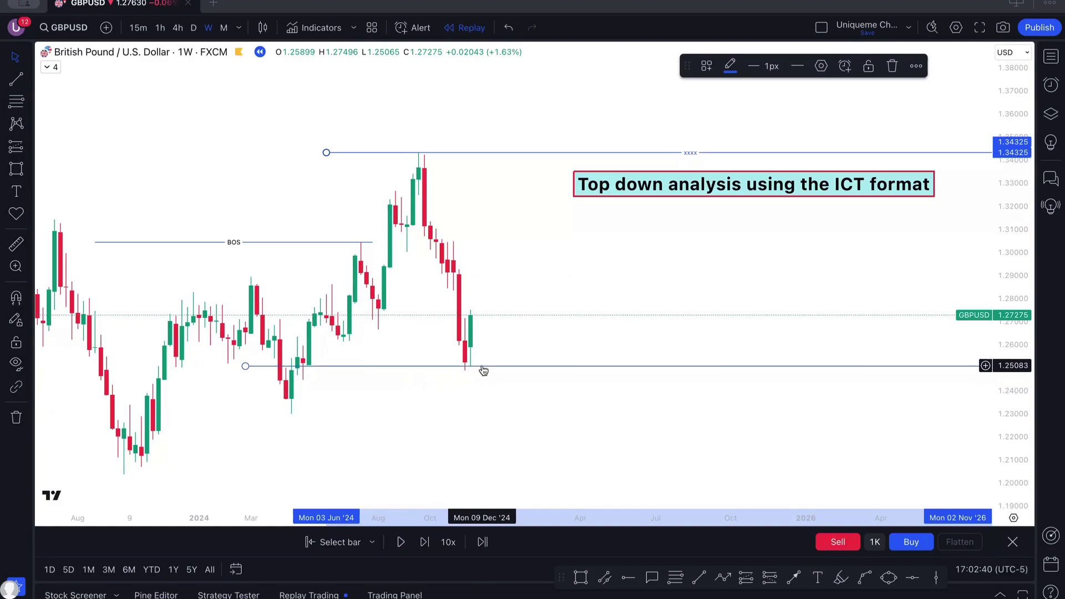
{"action": "left_click", "coordinate": [695, 577]}
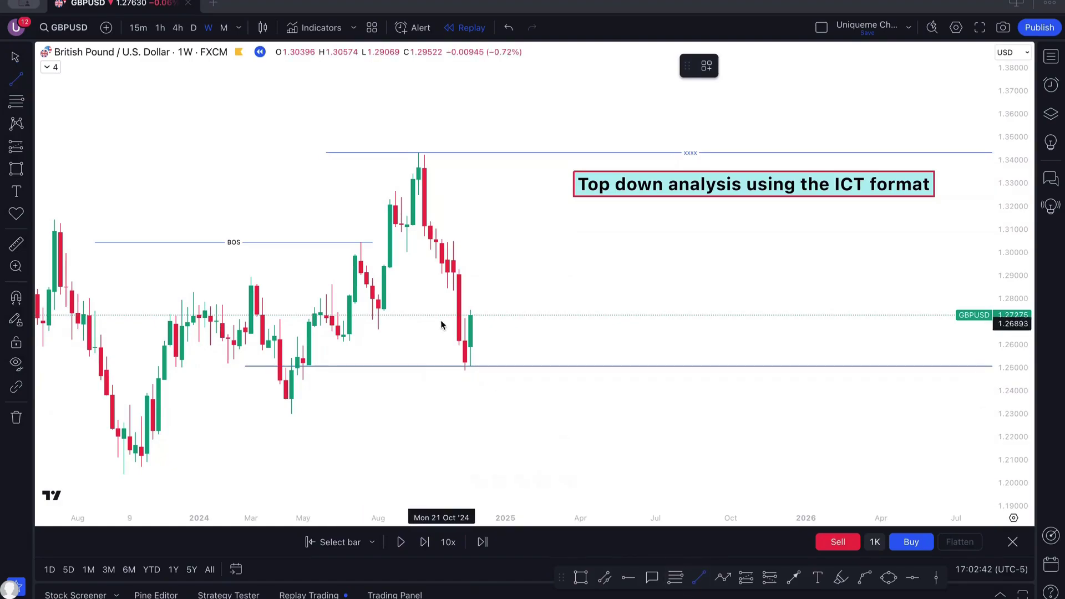
{"action": "left_click", "coordinate": [407, 251]}
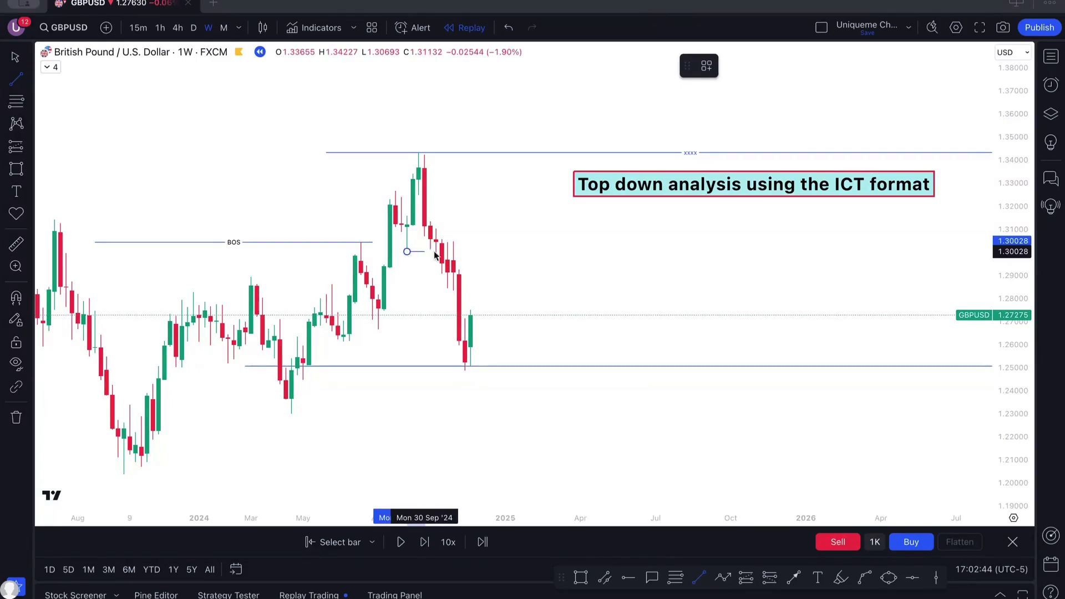
{"action": "left_click", "coordinate": [447, 251]}
{"action": "left_click", "coordinate": [706, 65]}
{"action": "left_click", "coordinate": [716, 140]}
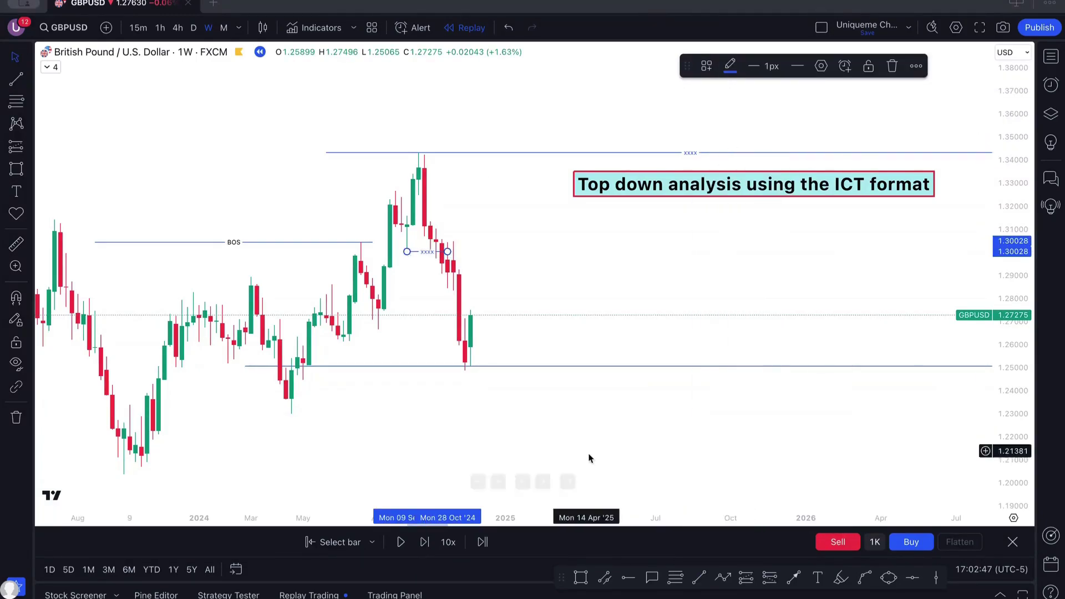
Step: Draw a horizontal trend line at about 1.267 from the August 2024 low to 11 November and apply the $$$$$$ template
{"action": "left_click", "coordinate": [695, 577]}
{"action": "left_click", "coordinate": [379, 328]}
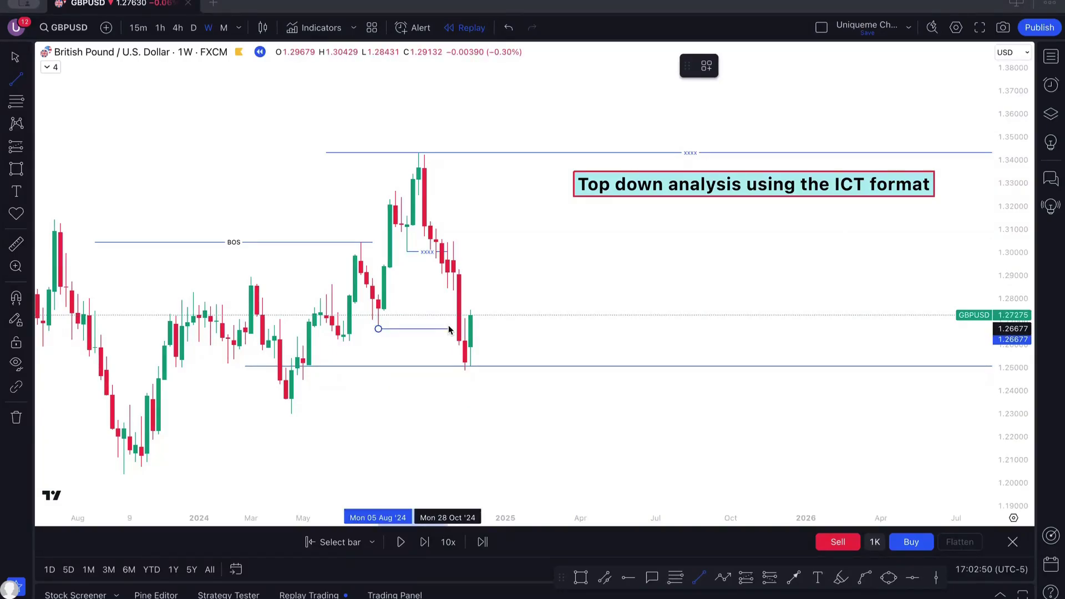
{"action": "left_click", "coordinate": [459, 329]}
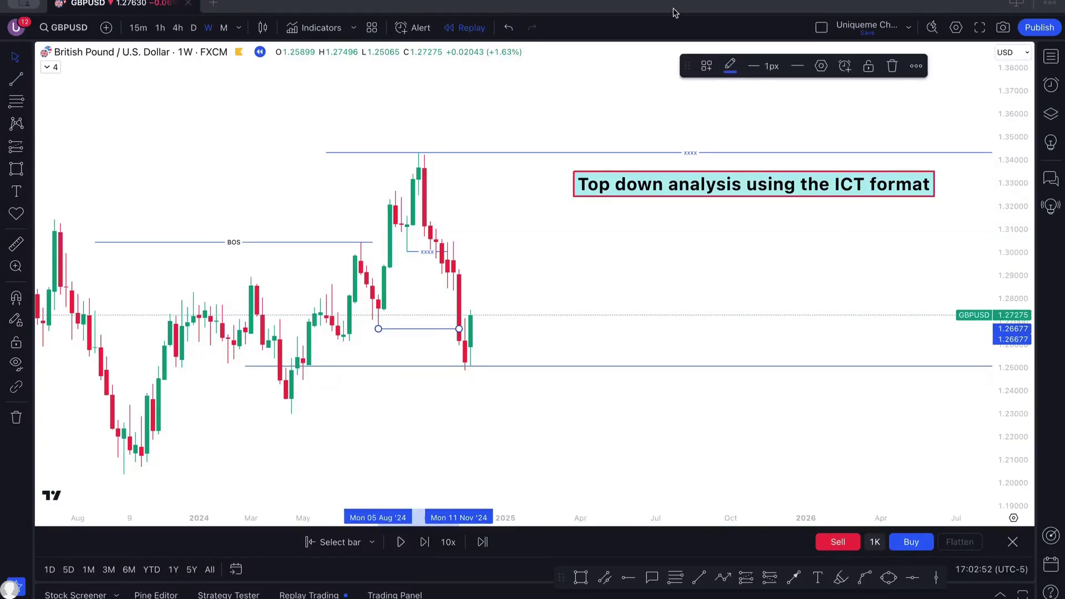
{"action": "left_click", "coordinate": [707, 66]}
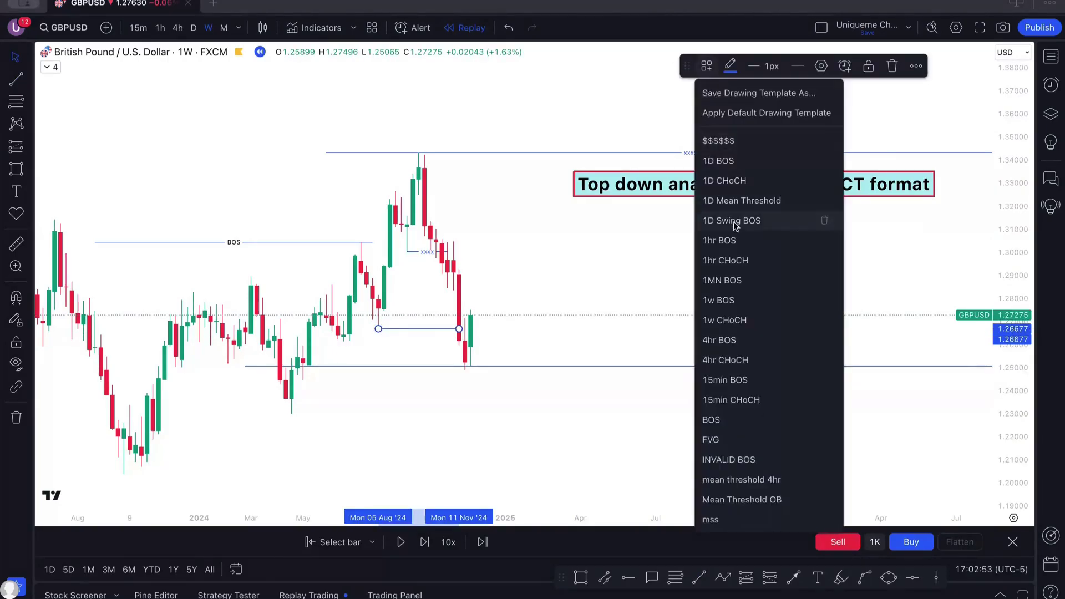
{"action": "left_click", "coordinate": [750, 142]}
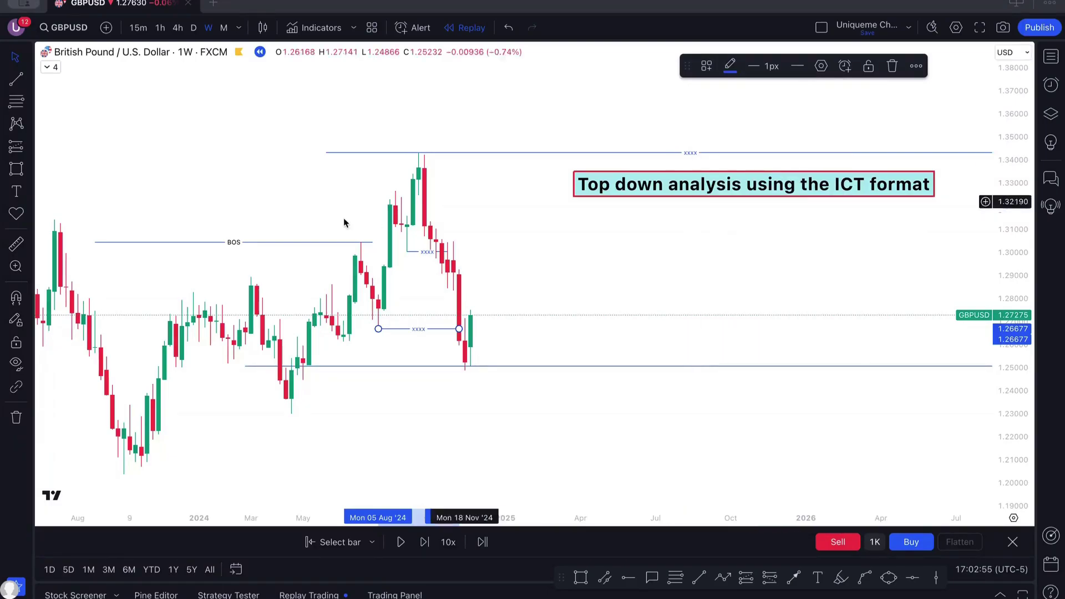
Step: Draw a horizontal trend line at about 1.313 from 7 October 2024 to early March 2025 and apply the FVG template
{"action": "left_click", "coordinate": [700, 577]}
{"action": "left_click", "coordinate": [430, 222]}
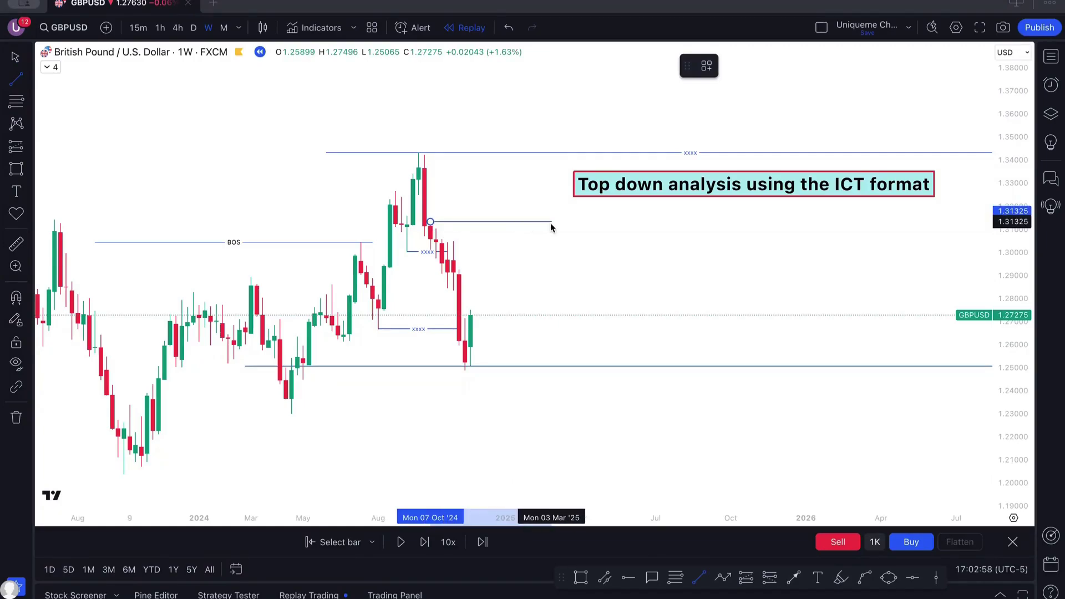
{"action": "left_click", "coordinate": [551, 222]}
{"action": "left_click", "coordinate": [706, 66]}
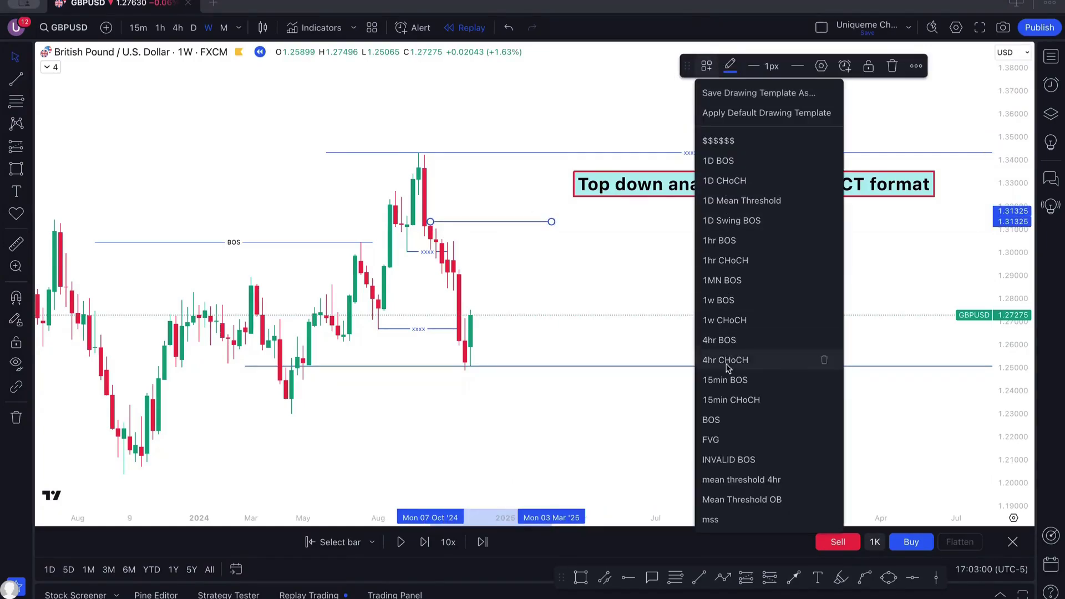
{"action": "left_click", "coordinate": [739, 440]}
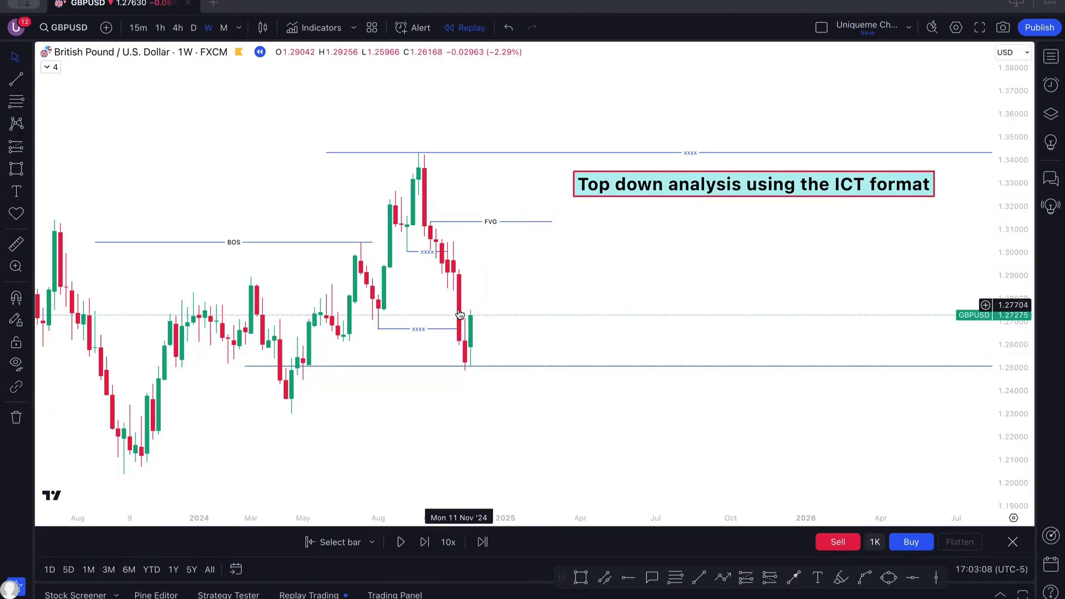
Step: On the daily chart, draw a horizontal trend line at about 1.271 from 19 to 28 November 2024 and apply the mss template
{"action": "left_click", "coordinate": [193, 28]}
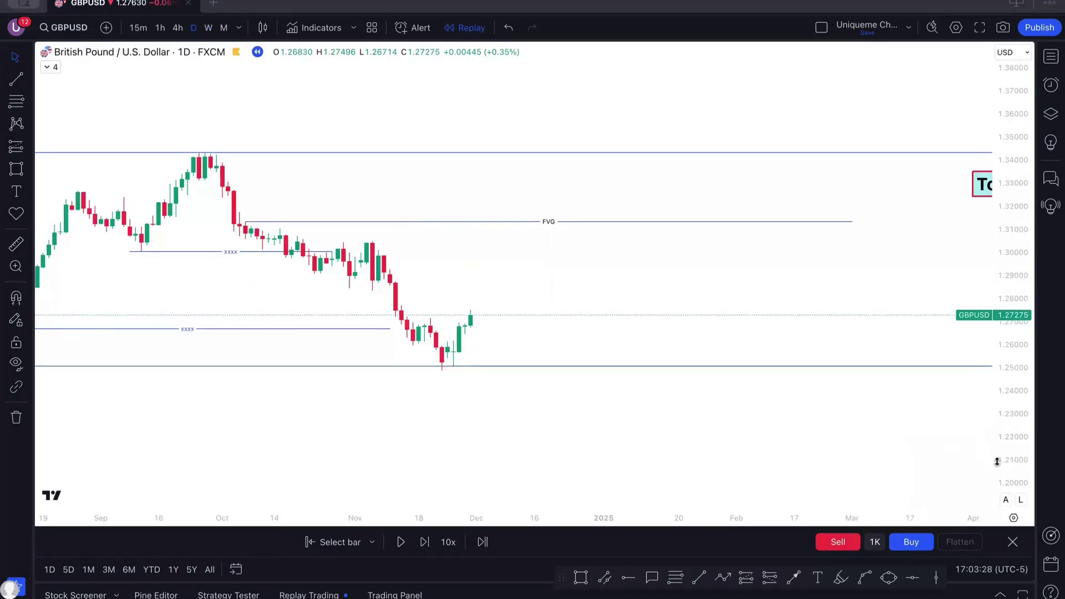
{"action": "left_click_drag", "start_coordinate": [999, 442], "coordinate": [556, 278]}
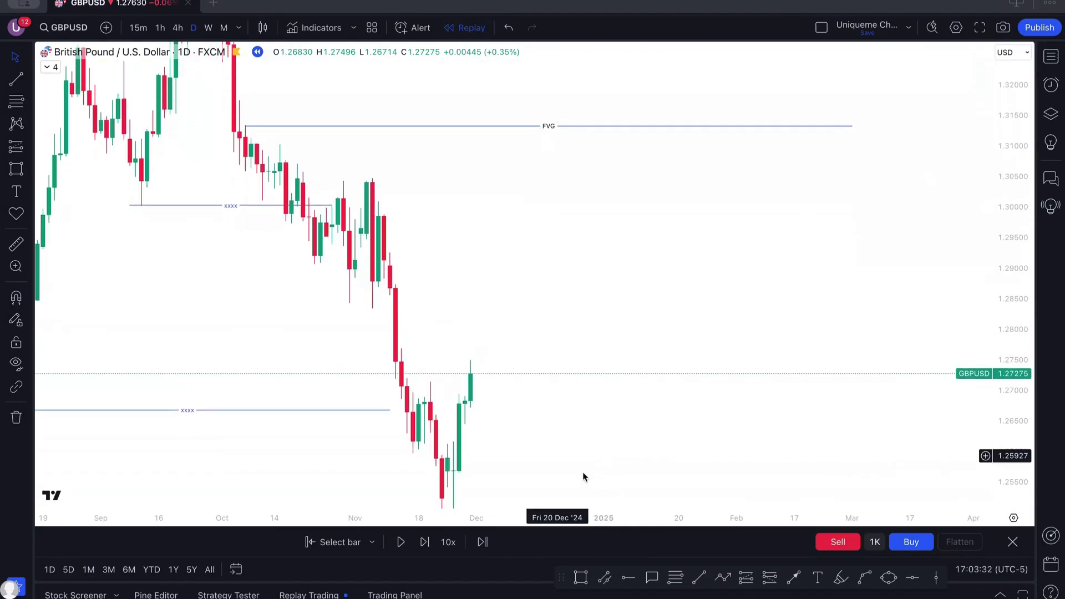
{"action": "left_click", "coordinate": [699, 578]}
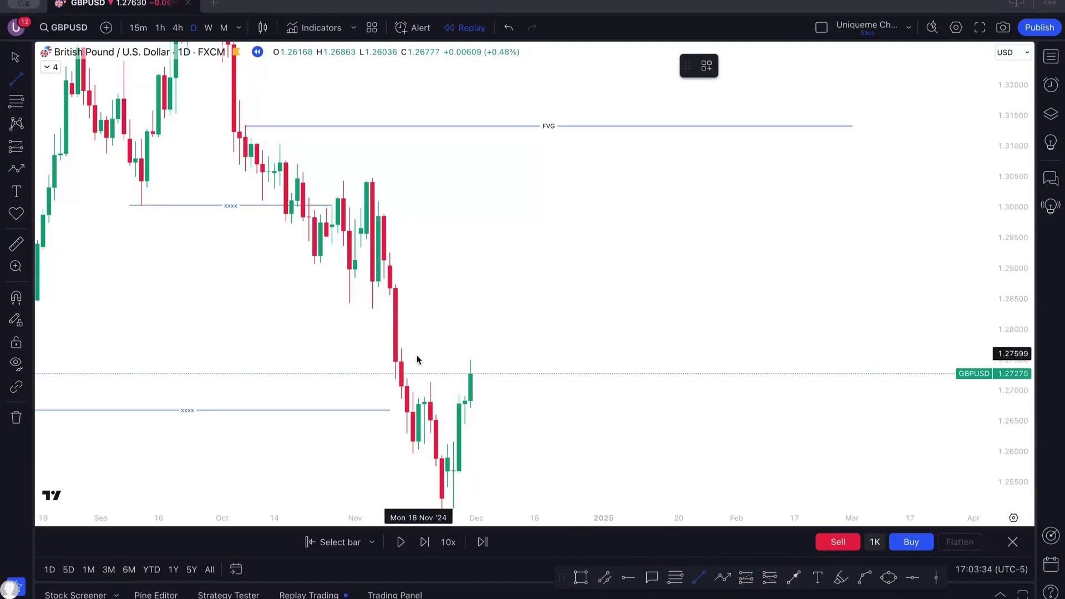
{"action": "left_click", "coordinate": [430, 381]}
{"action": "left_click", "coordinate": [470, 381]}
{"action": "left_click_drag", "start_coordinate": [485, 397], "coordinate": [447, 296]}
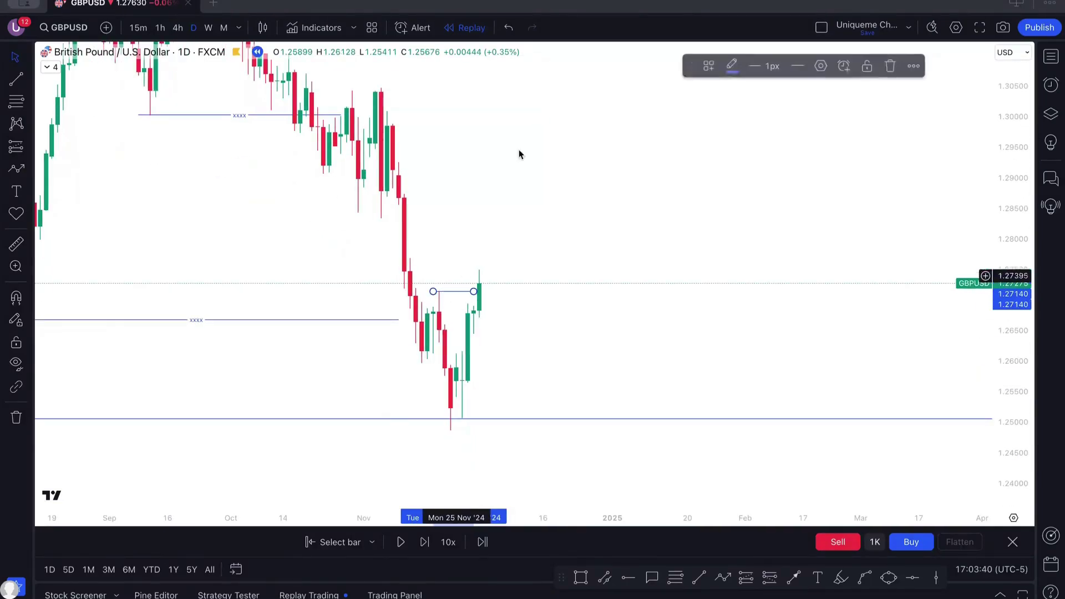
{"action": "left_click", "coordinate": [707, 67]}
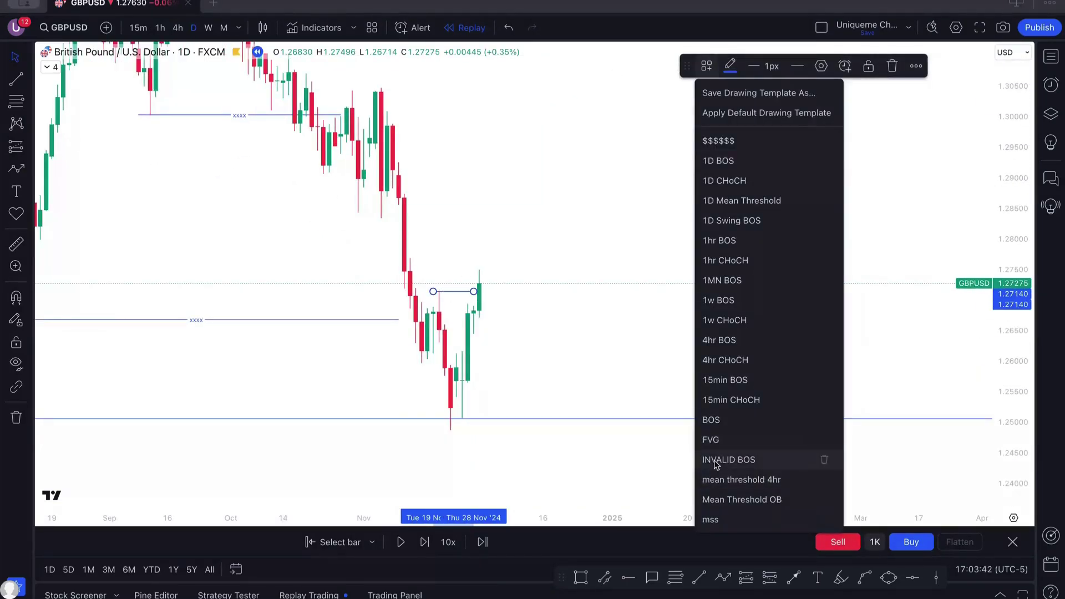
{"action": "left_click", "coordinate": [713, 518]}
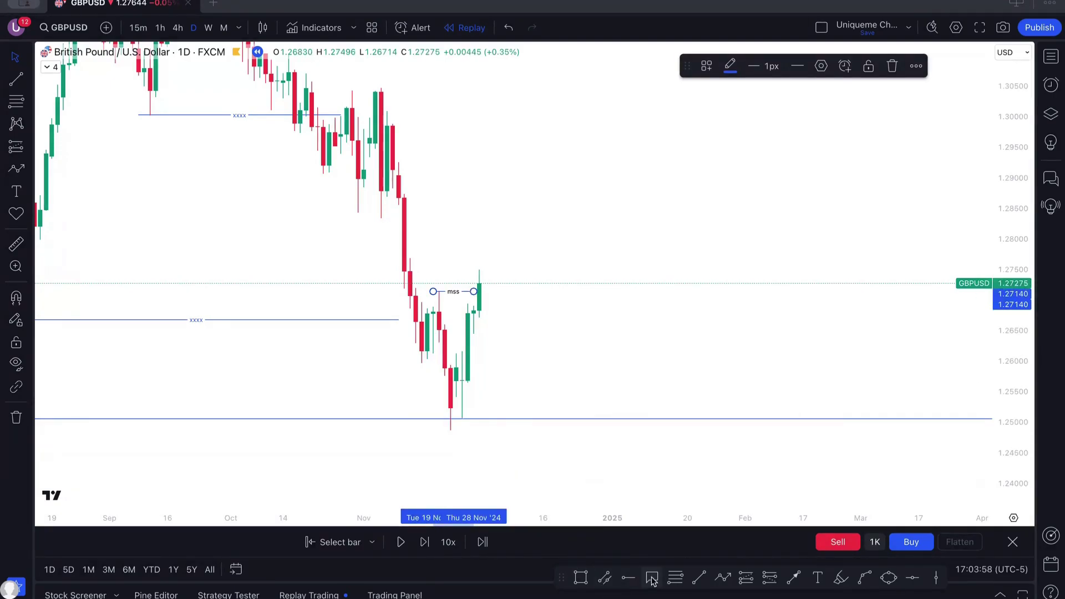
Step: Place a Fib Retracement from the 22 November low at about 1.249 to 1.275, and box that candle's range up to 1.259 through early January 2025
{"action": "left_click", "coordinate": [675, 578]}
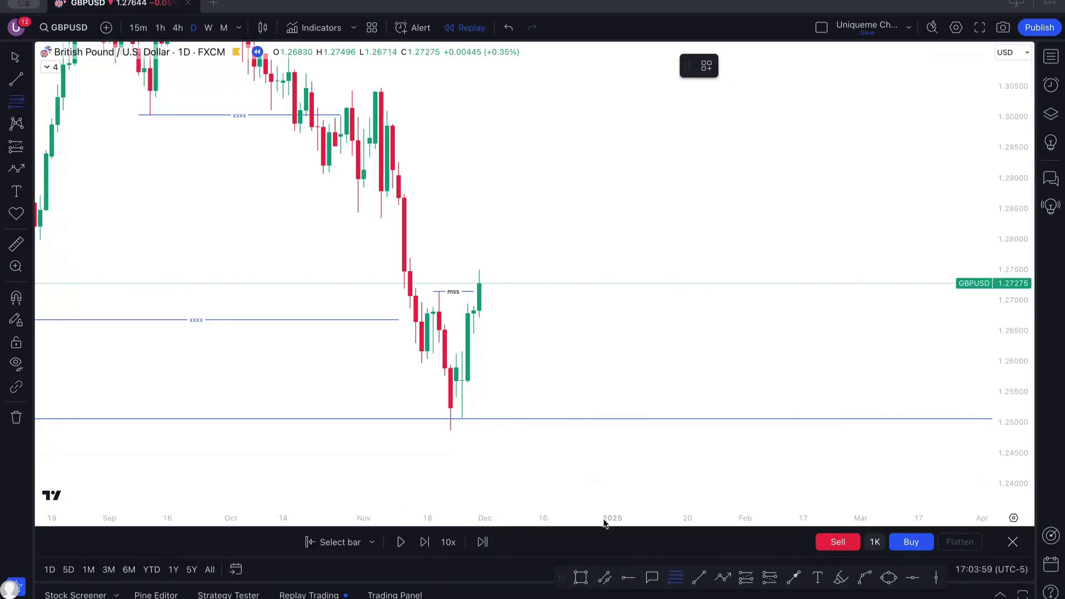
{"action": "left_click", "coordinate": [450, 432]}
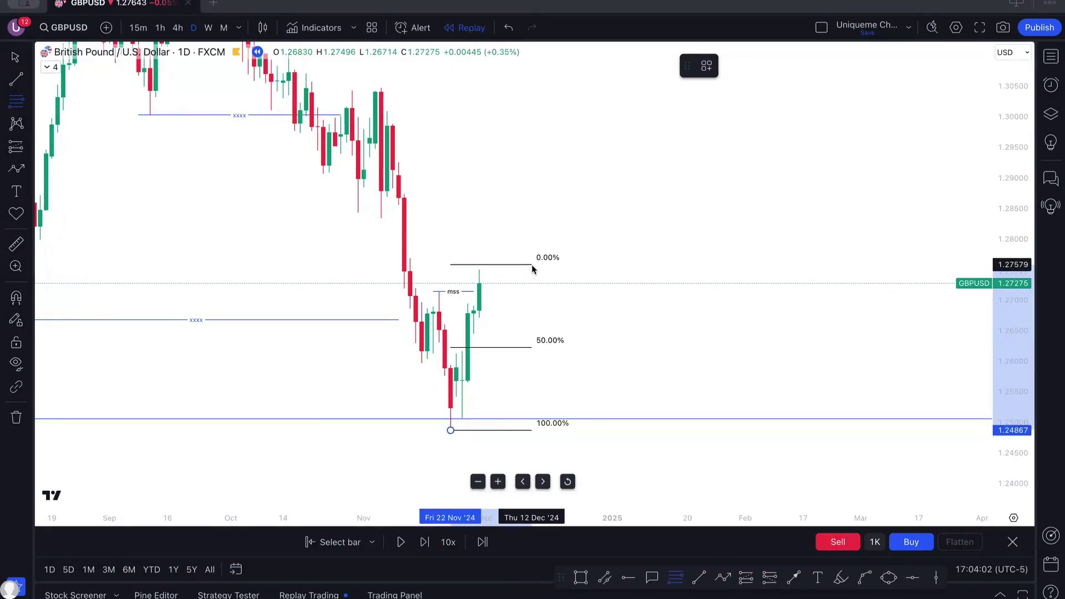
{"action": "left_click", "coordinate": [532, 272]}
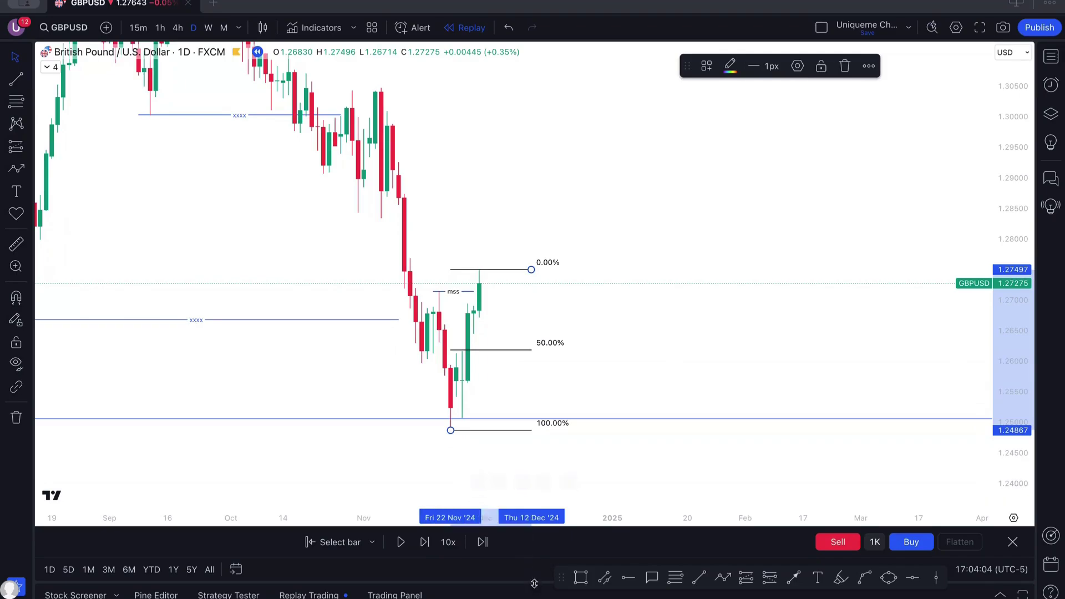
{"action": "left_click", "coordinate": [580, 580]}
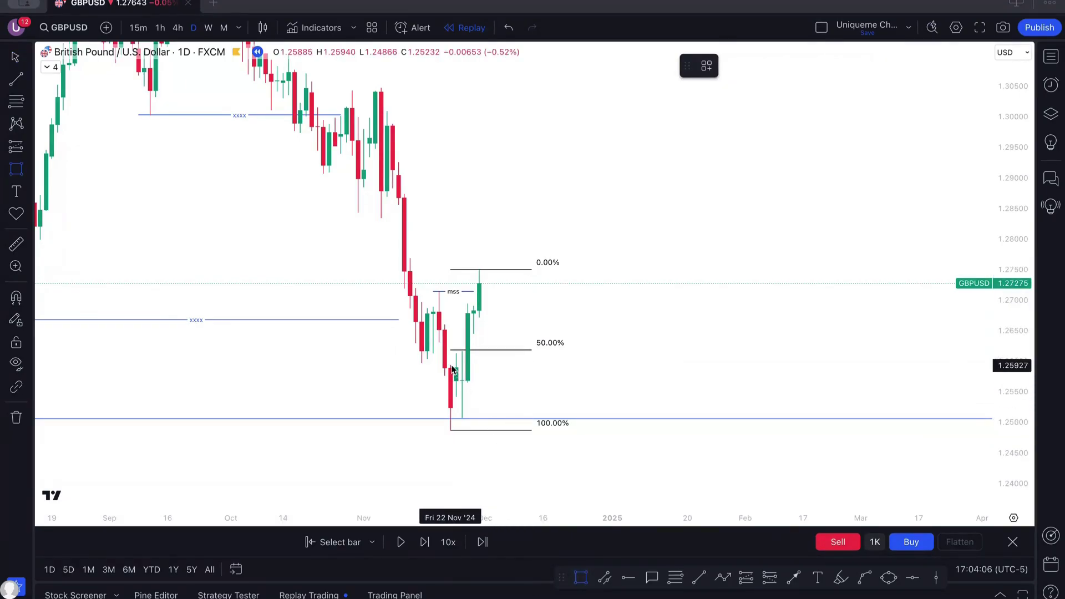
{"action": "mouse_move", "coordinate": [463, 408]}
{"action": "left_mouse_down"}
{"action": "mouse_move", "coordinate": [620, 423]}
{"action": "mouse_move", "coordinate": [620, 433]}
{"action": "left_mouse_up"}
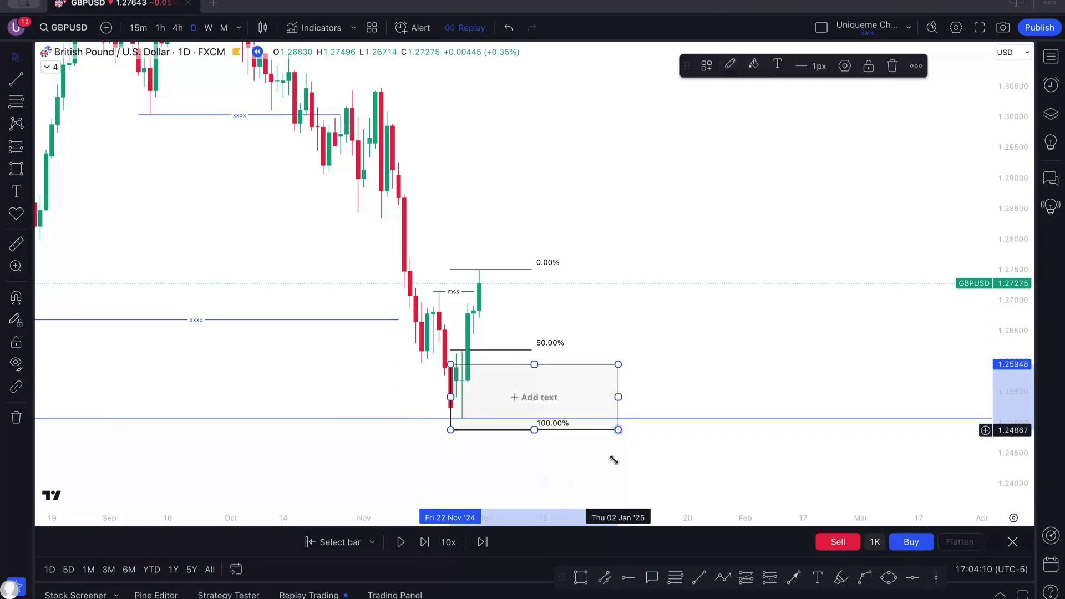
Step: Draw a horizontal trend line at about 1.265 from 28 November to 26 December 2024 and apply the FVG template
{"action": "left_click", "coordinate": [697, 579]}
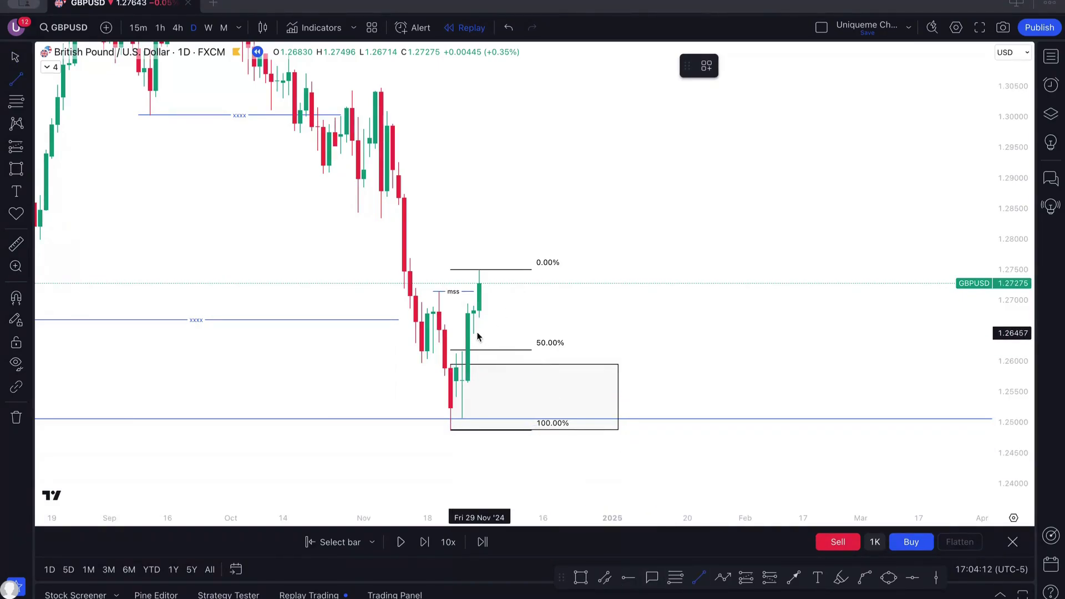
{"action": "left_click_drag", "start_coordinate": [474, 333], "coordinate": [589, 332]}
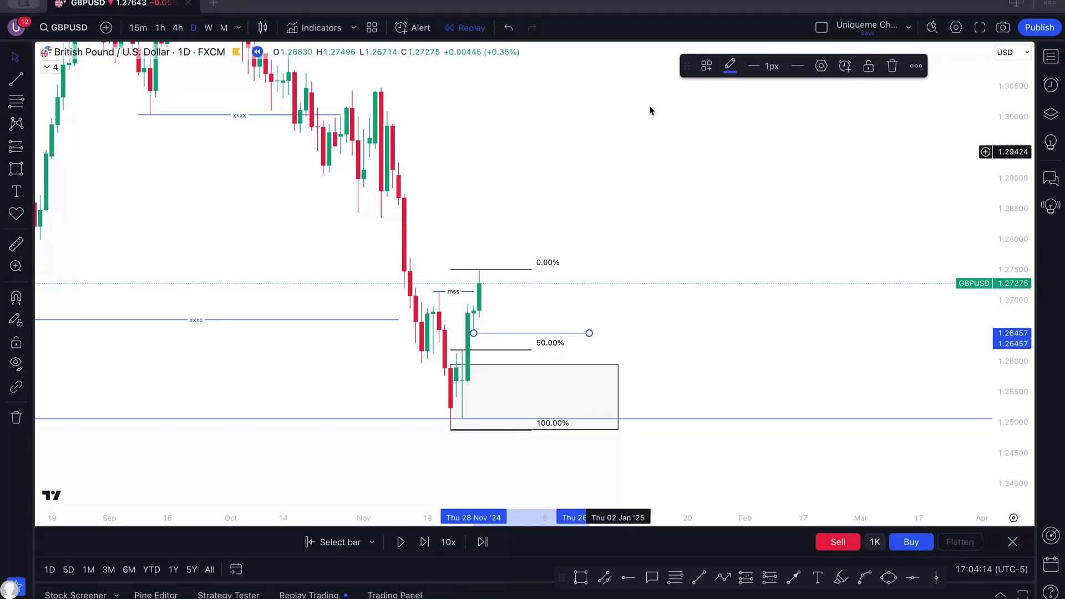
{"action": "left_click", "coordinate": [706, 65]}
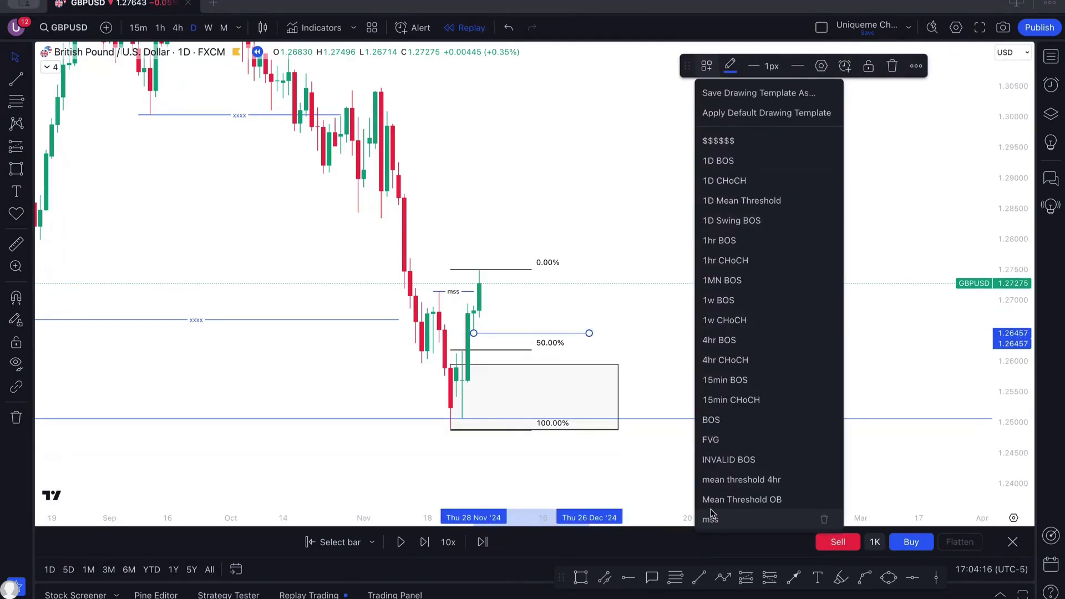
{"action": "left_click", "coordinate": [713, 440]}
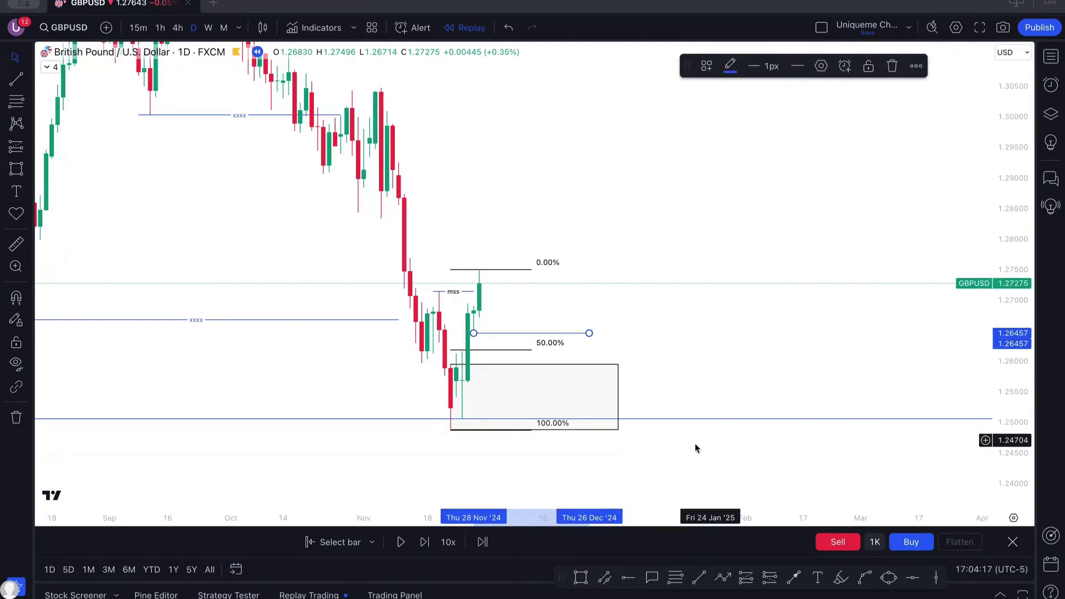
Step: Place a second Fib Retracement over the boxed 22 November candle, from its low at about 1.249 up to 1.259
{"action": "left_click", "coordinate": [674, 577]}
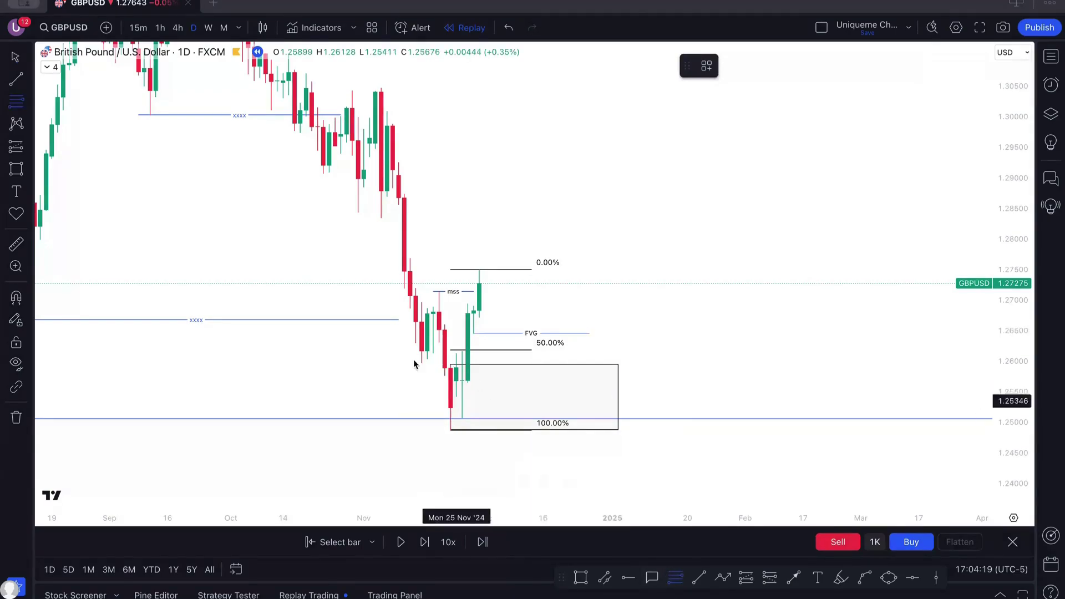
{"action": "left_click", "coordinate": [450, 430]}
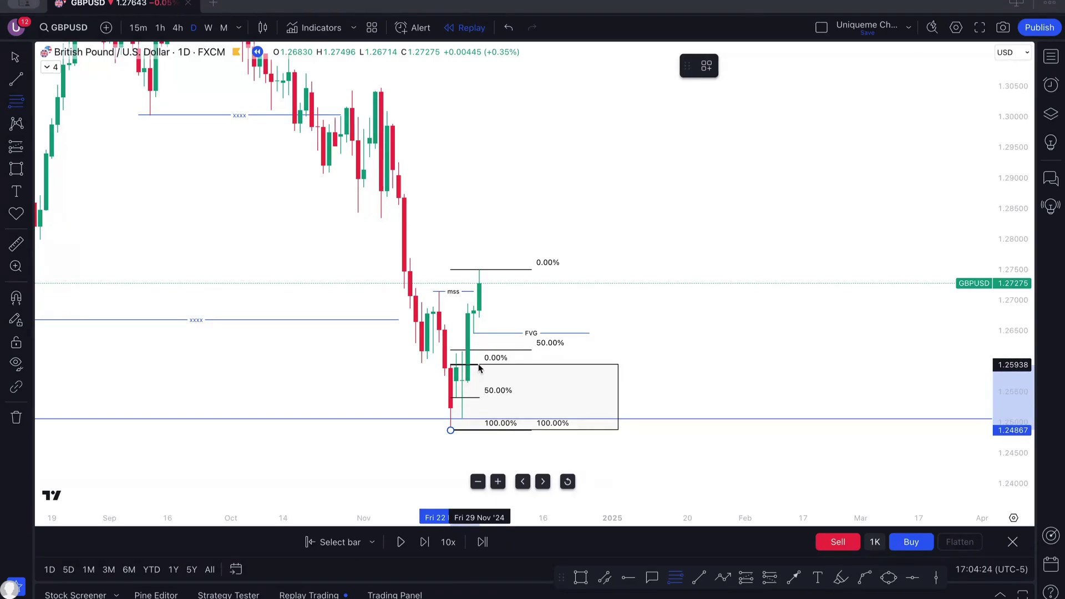
{"action": "left_click", "coordinate": [479, 366]}
Step: Draw a horizontal trend line along the box's 50% level at about 1.254, from 21 November to 27 December 2024
{"action": "left_click", "coordinate": [698, 578]}
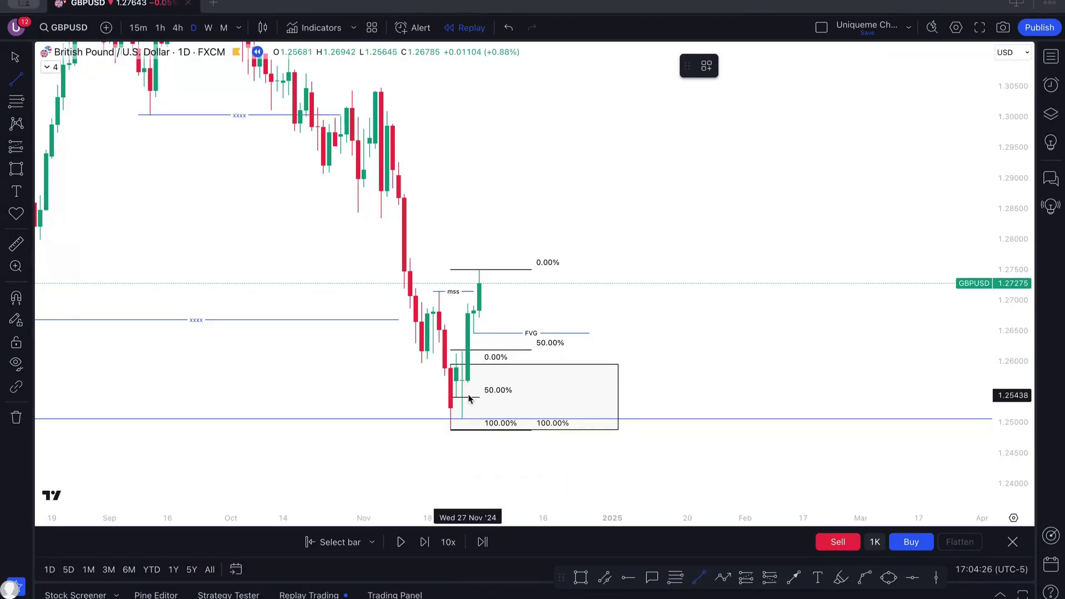
{"action": "left_click", "coordinate": [599, 396]}
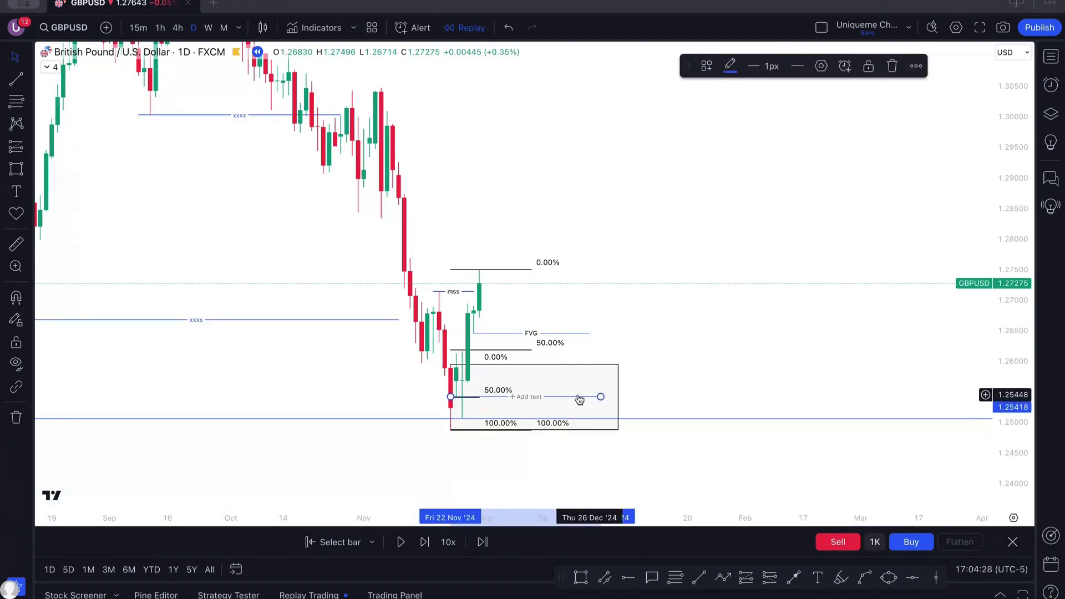
{"action": "left_click_drag", "start_coordinate": [577, 397], "coordinate": [569, 399]}
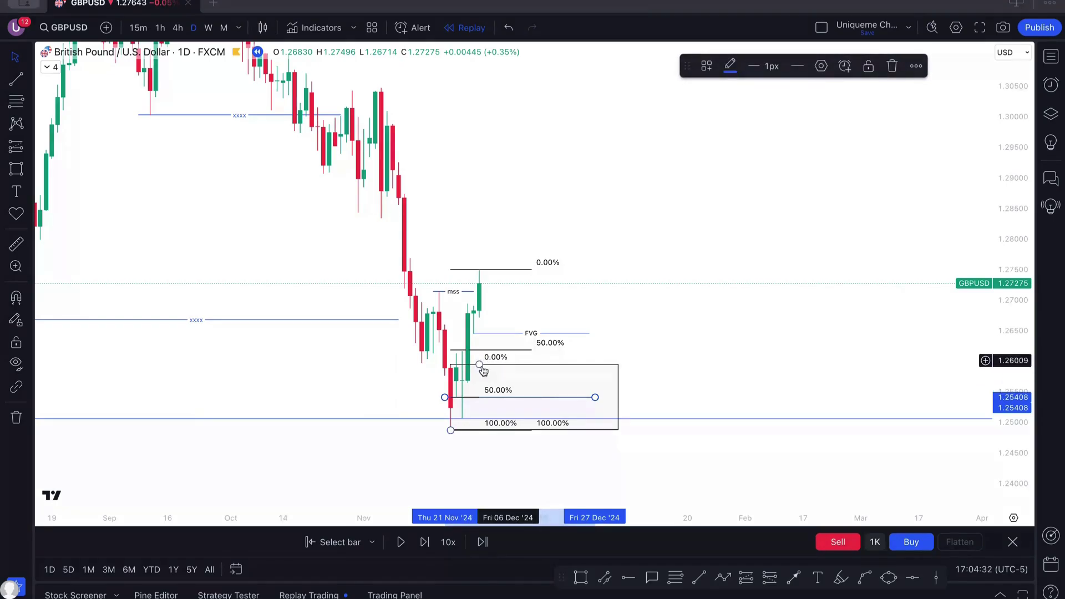
Step: Delete the Fib Retracement placed over the boxed 22 November candle
{"action": "left_click", "coordinate": [500, 364]}
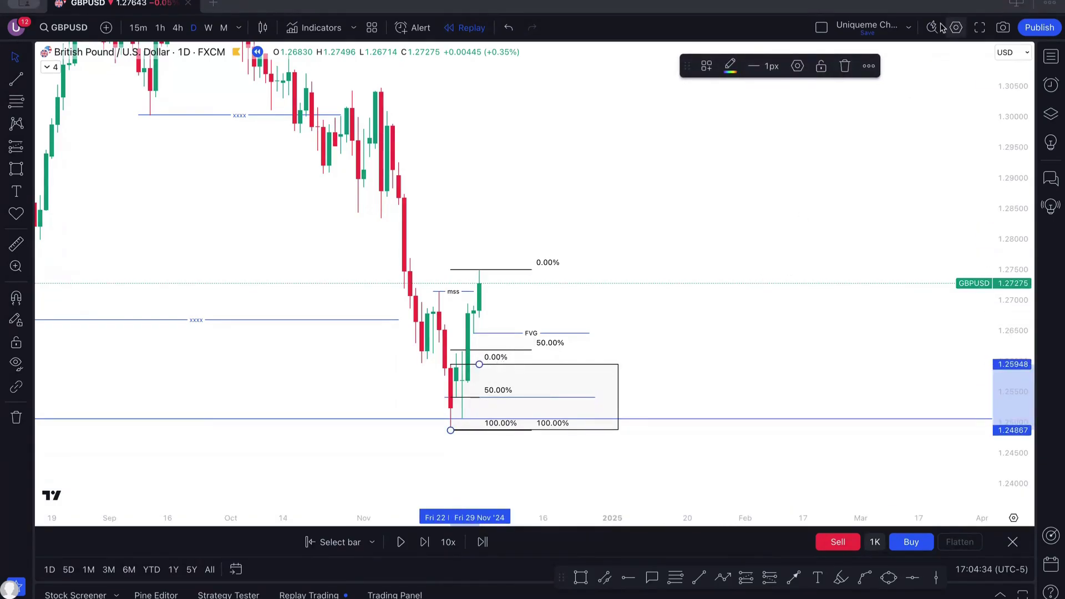
{"action": "left_click", "coordinate": [846, 66]}
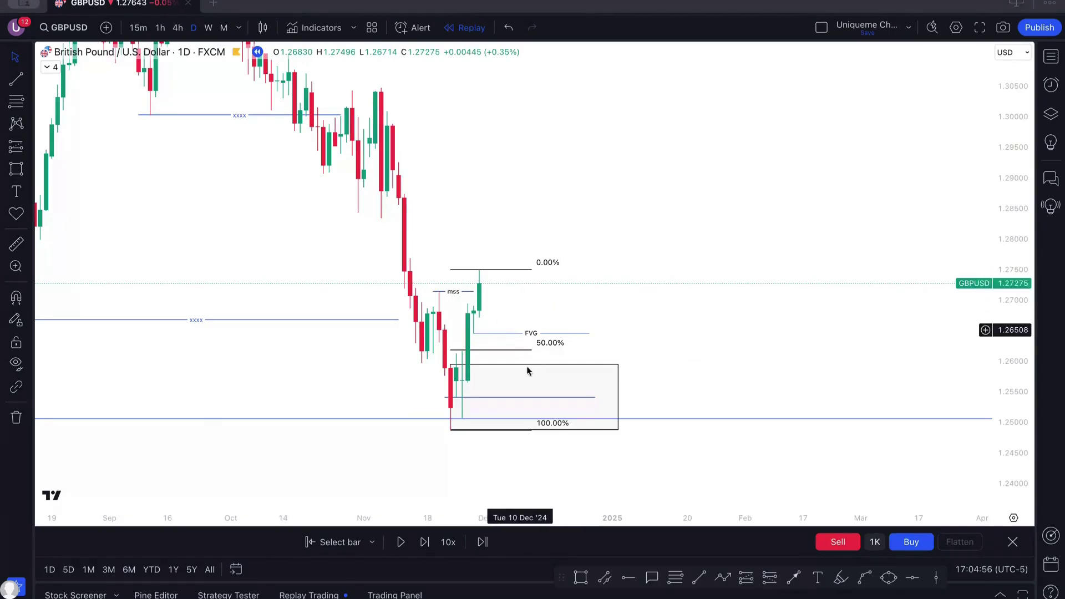
Step: Draw a horizontal trend line at about 1.2768 from 11 November to 12 December 2024 and delete the remaining Fib Retracement
{"action": "left_click", "coordinate": [695, 578]}
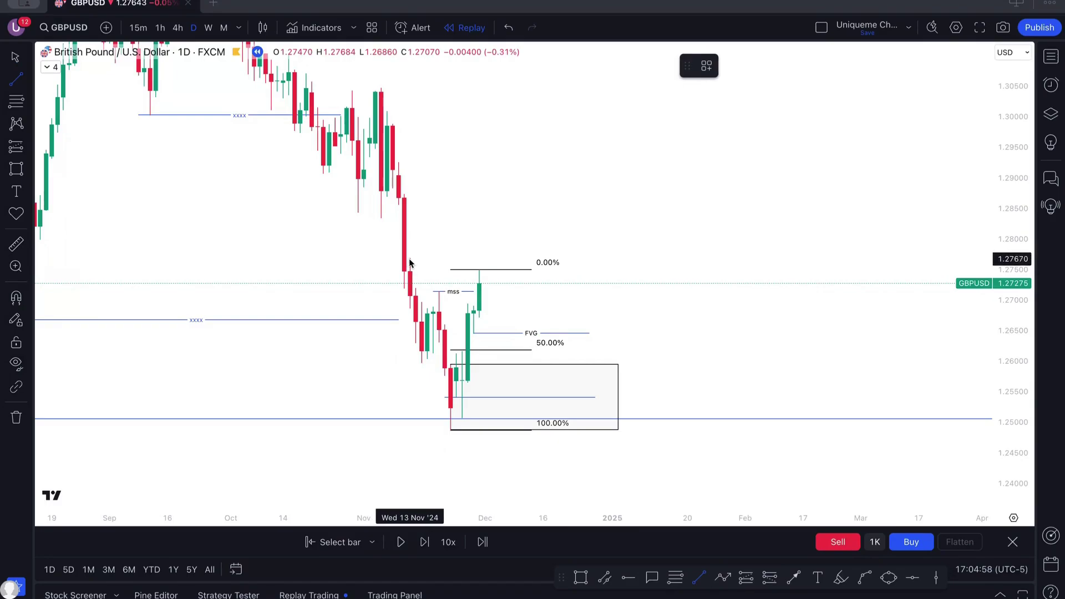
{"action": "left_click", "coordinate": [410, 257]}
{"action": "left_click", "coordinate": [543, 258]}
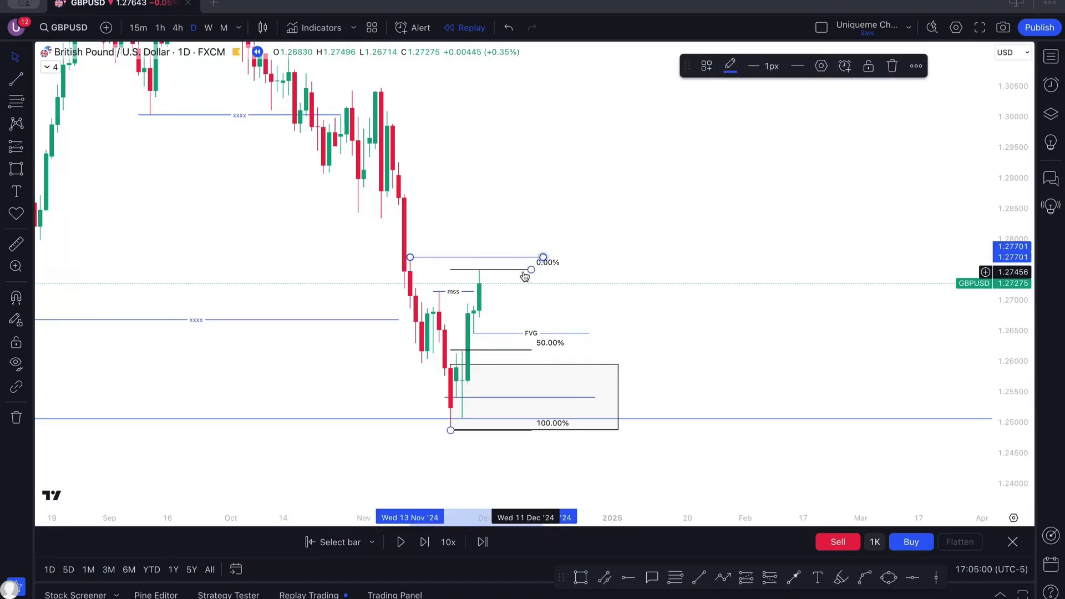
{"action": "left_click", "coordinate": [892, 66]}
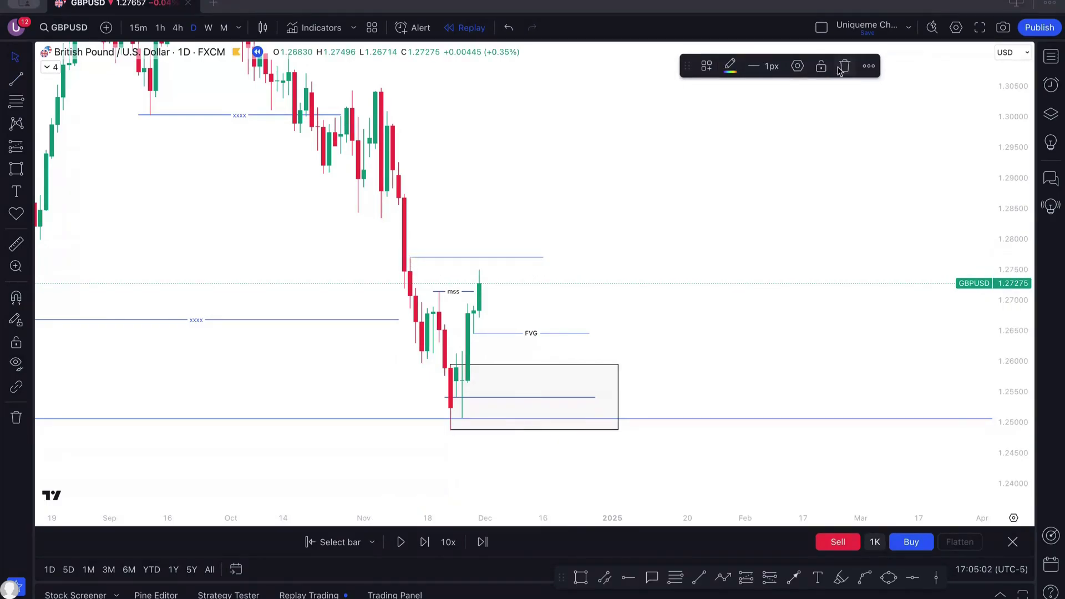
{"action": "left_click_drag", "start_coordinate": [446, 262], "coordinate": [432, 260]}
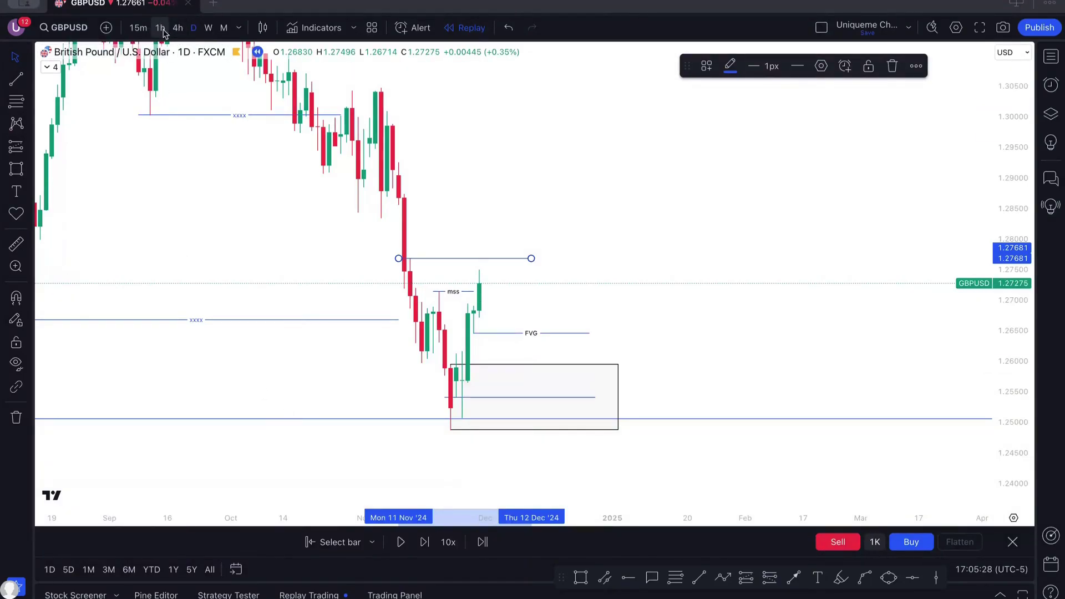
Step: Switch the chart to the 4-hour timeframe, focused on the late November candles
{"action": "left_click", "coordinate": [177, 32]}
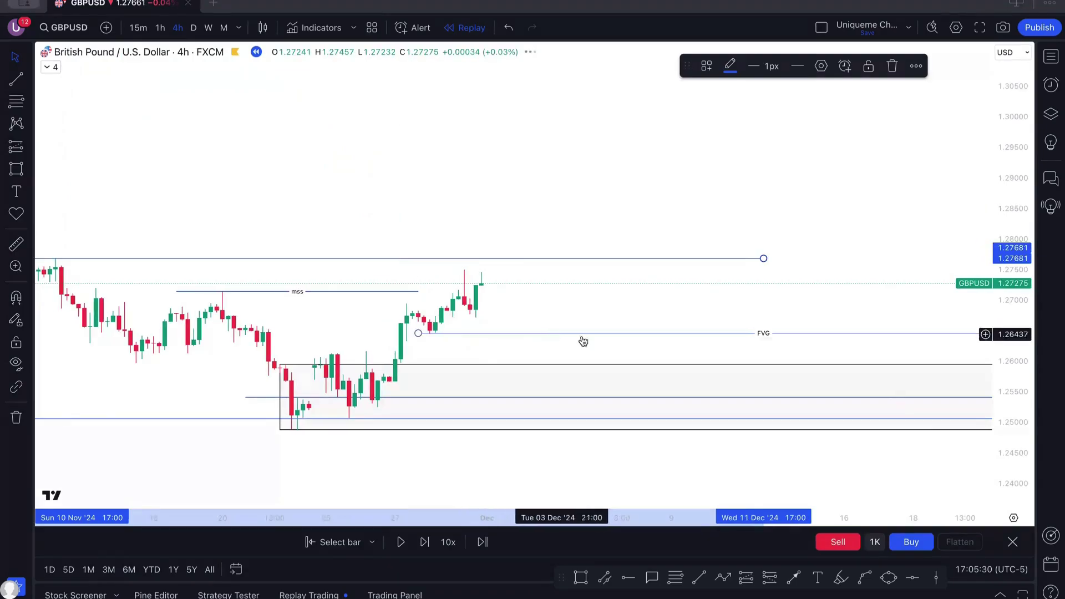
{"action": "left_click_drag", "start_coordinate": [1013, 462], "coordinate": [939, 316]}
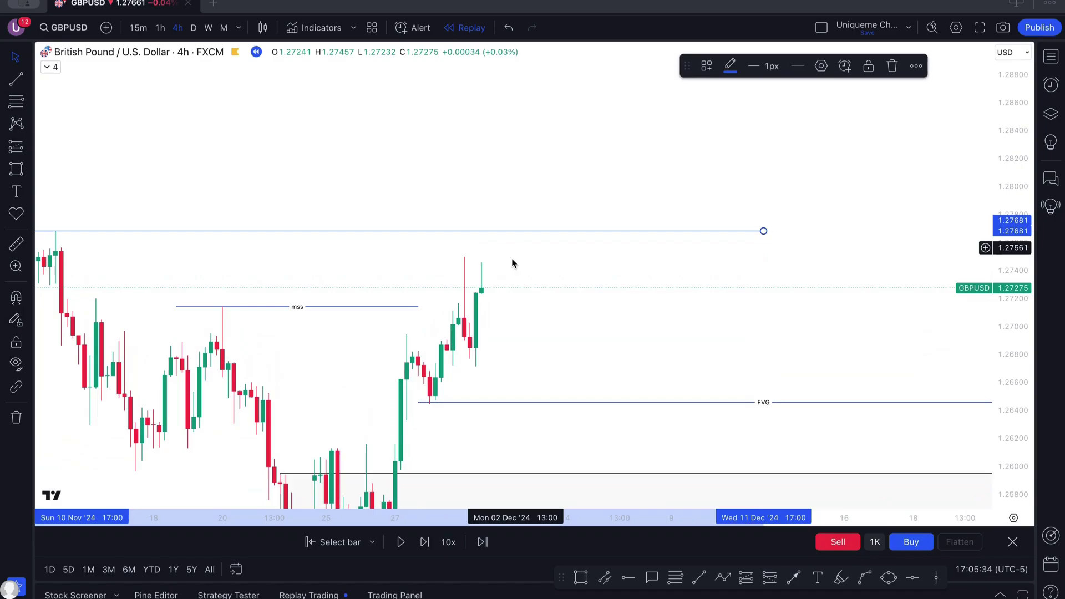
{"action": "left_click_drag", "start_coordinate": [512, 263], "coordinate": [502, 242]}
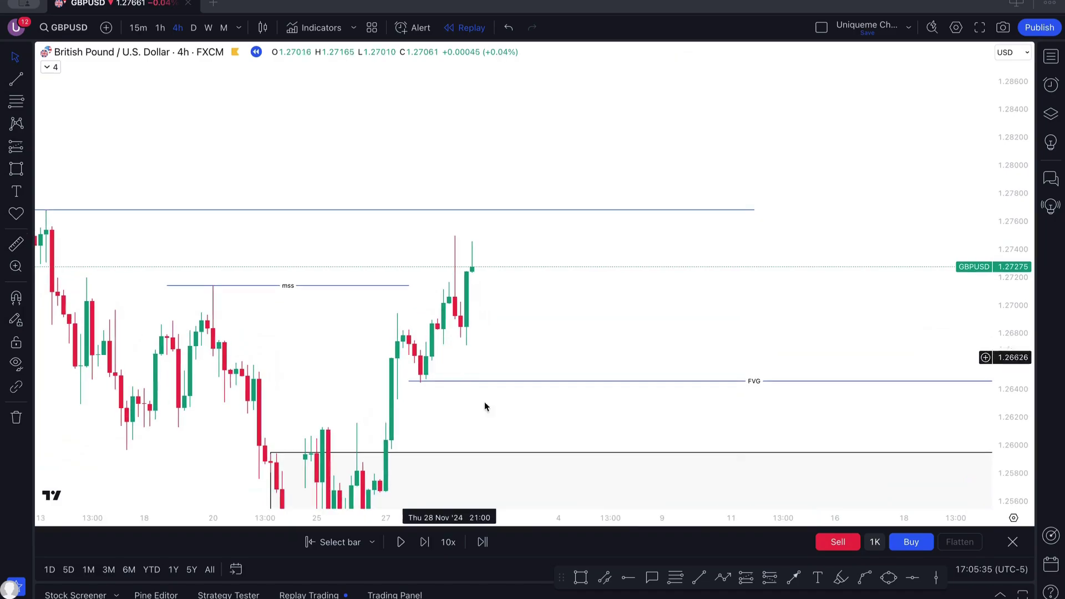
Step: Draw a short horizontal trend line at about 1.2668 from 28 November to 2 December 2024, leaving its settings unchanged
{"action": "left_click", "coordinate": [698, 579]}
{"action": "left_click", "coordinate": [422, 351]}
{"action": "left_click", "coordinate": [499, 351]}
{"action": "double_click", "coordinate": [499, 351]}
{"action": "left_click", "coordinate": [580, 422]}
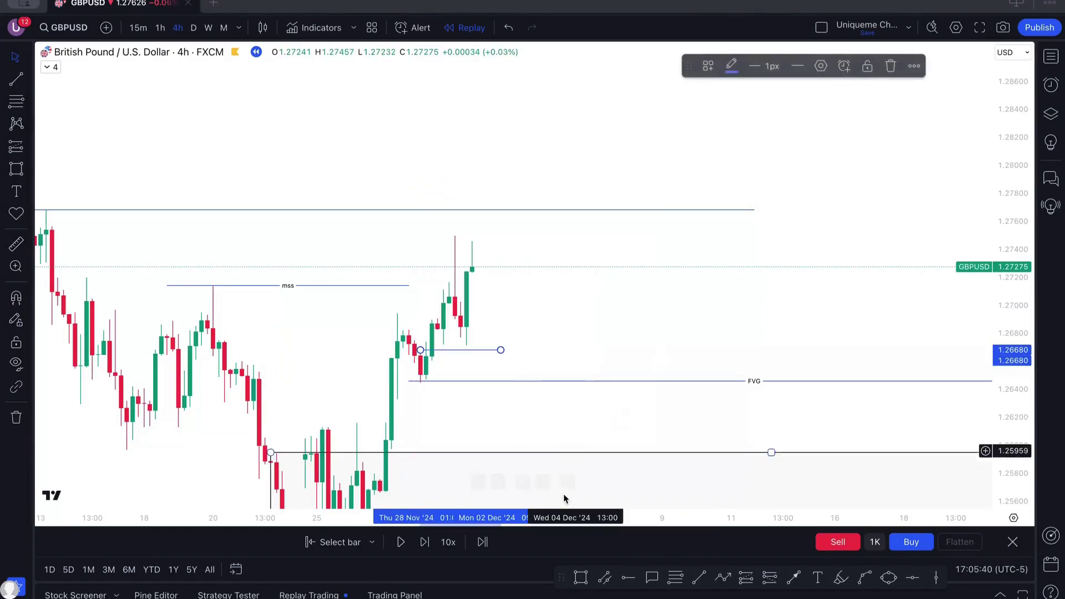
Step: Draw a second short horizontal trend line at about 1.2672 from late 28 November to 2 December 2024, without adding text
{"action": "left_click", "coordinate": [697, 578]}
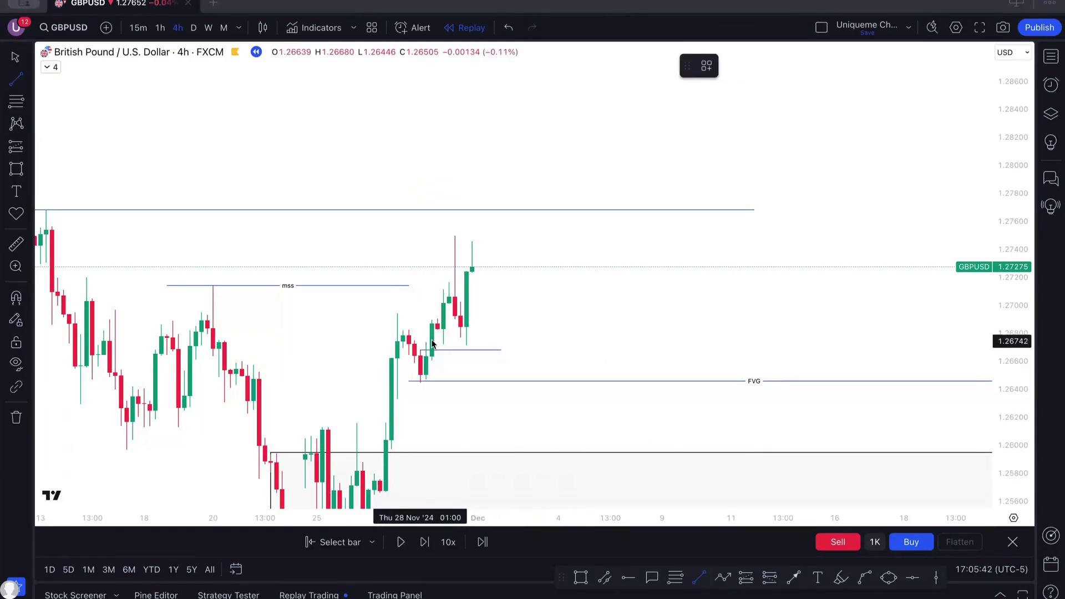
{"action": "left_click", "coordinate": [443, 344]}
{"action": "left_click", "coordinate": [502, 344]}
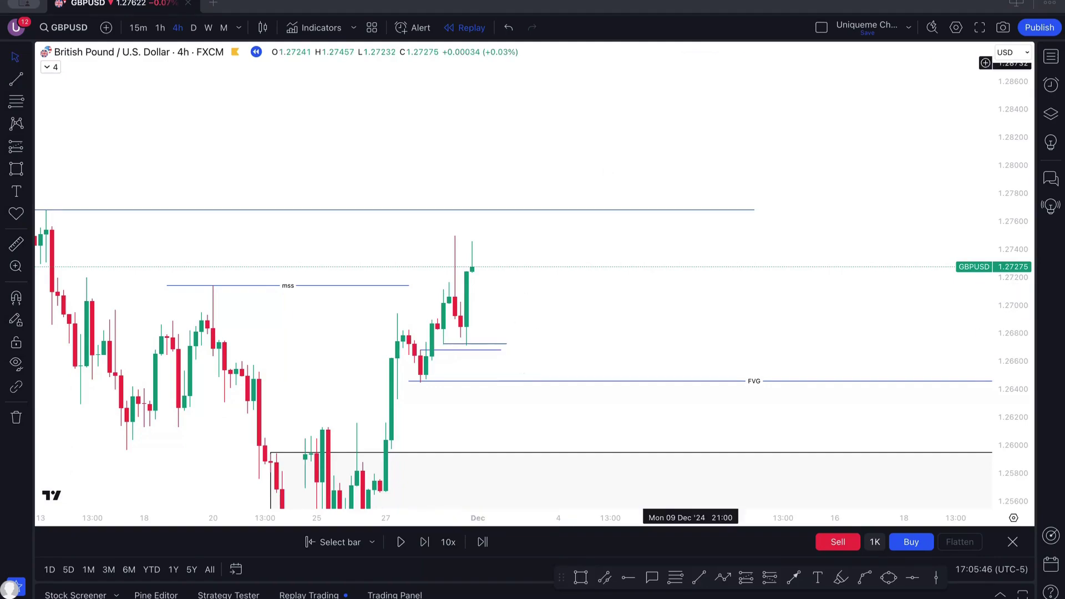
{"action": "double_click", "coordinate": [475, 344]}
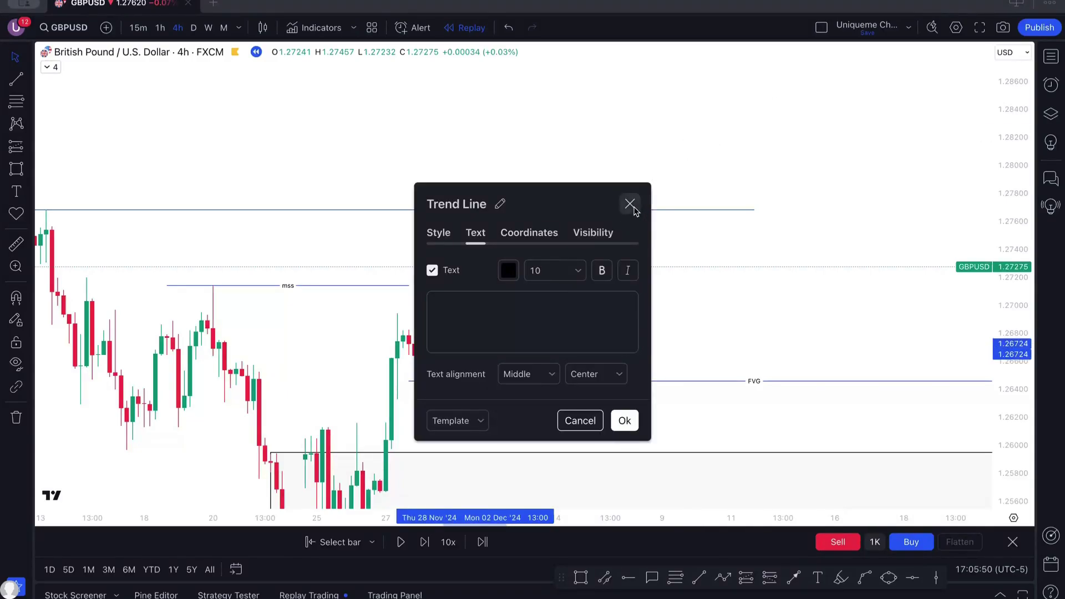
{"action": "left_click", "coordinate": [630, 204]}
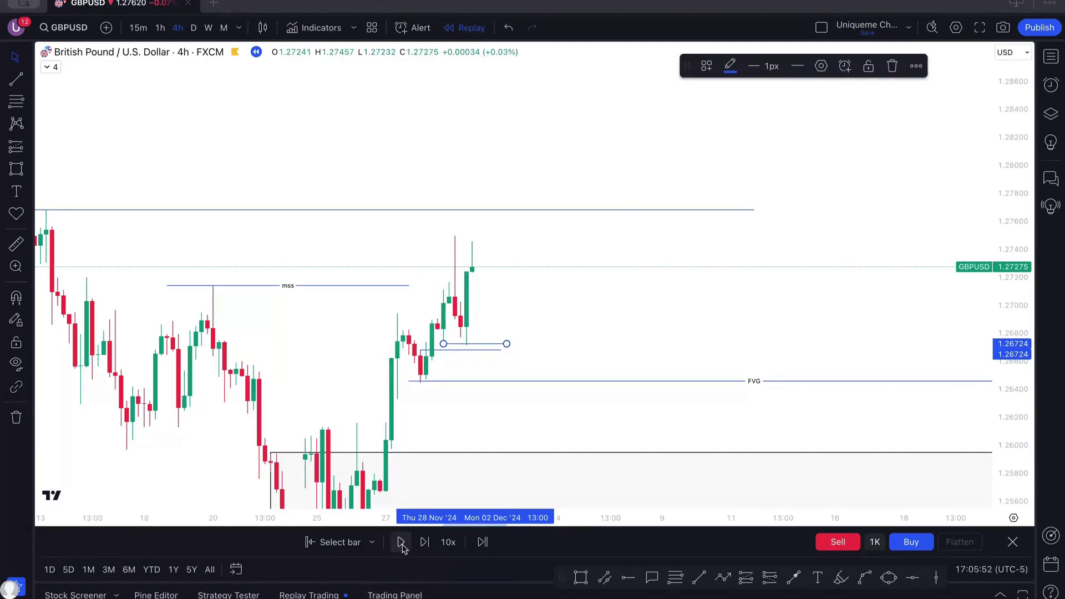
Step: Advance the replay by five 4-hour bars and switch the chart to the 1-hour timeframe
{"action": "left_click", "coordinate": [423, 542]}
{"action": "left_click", "coordinate": [423, 542]}
{"action": "left_click", "coordinate": [423, 542]}
{"action": "left_click", "coordinate": [422, 542]}
{"action": "left_click", "coordinate": [423, 542]}
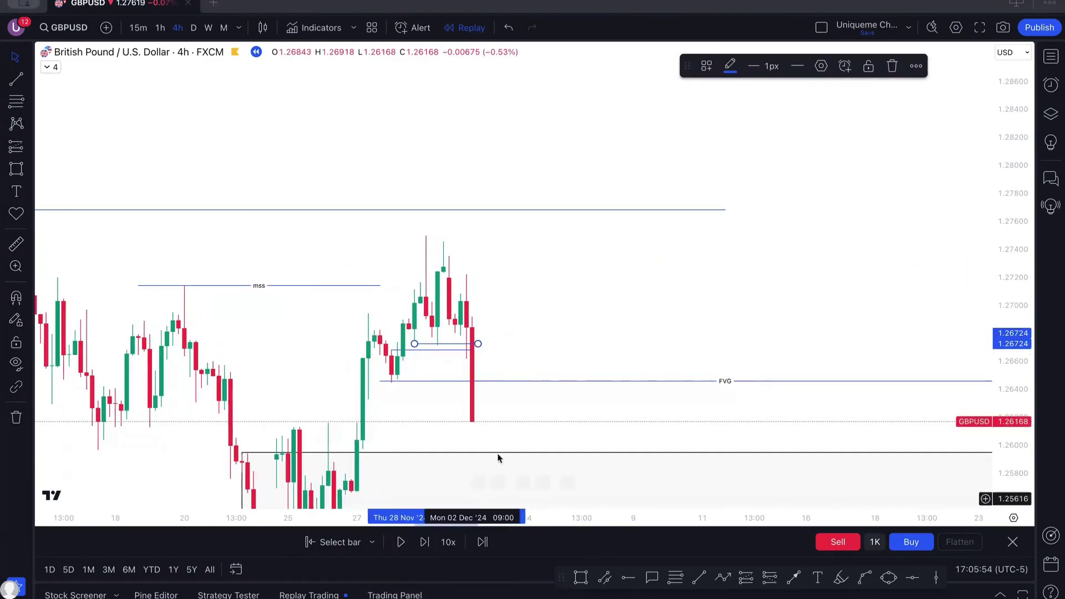
{"action": "key", "text": "Escape"}
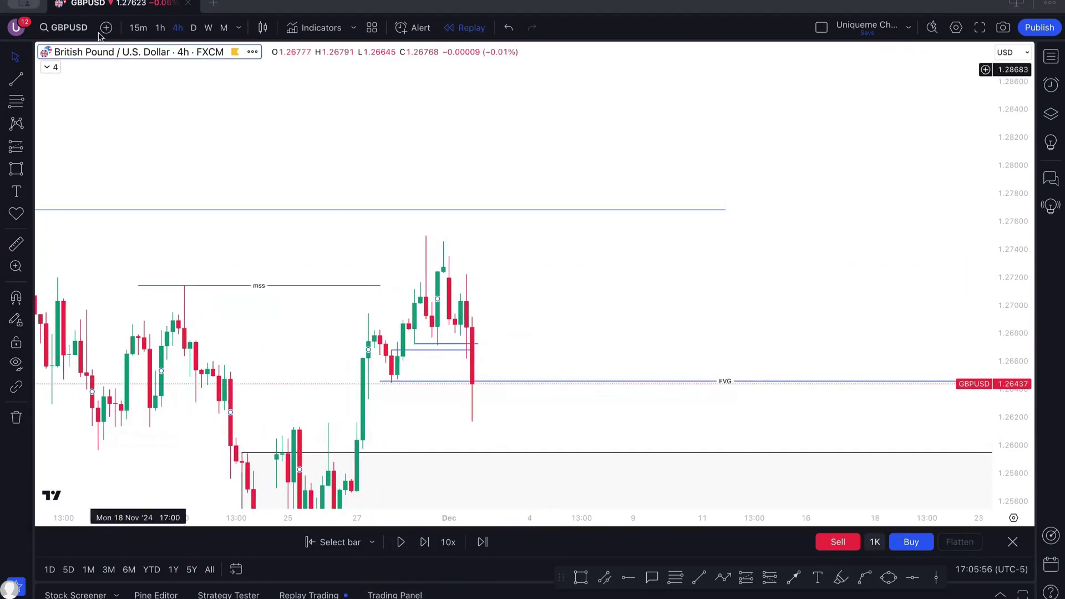
{"action": "left_click", "coordinate": [161, 31]}
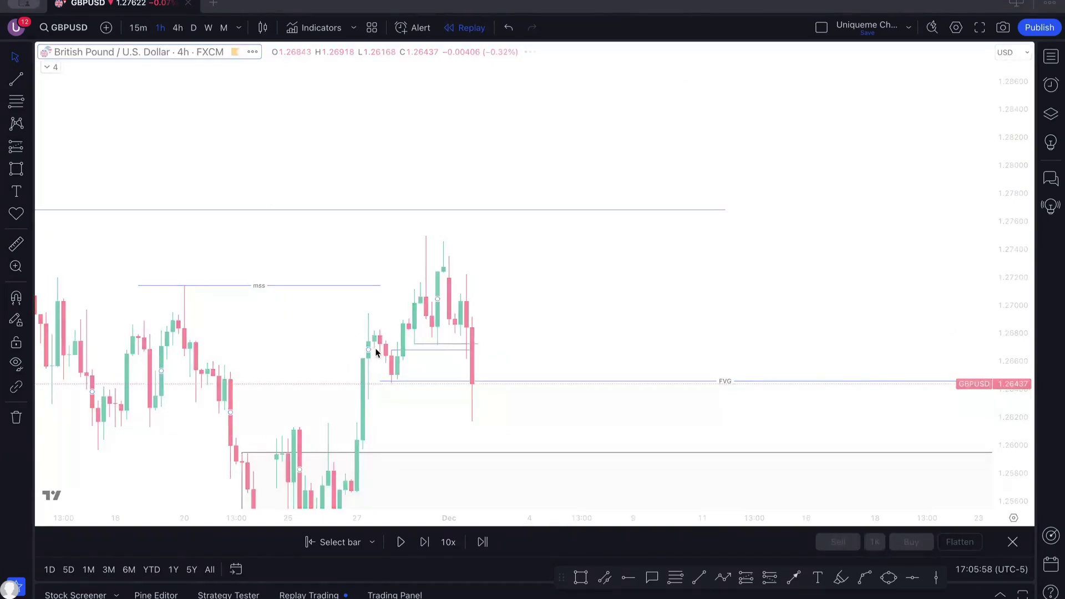
{"action": "scroll", "coordinate": [454, 356], "scroll_direction": "down", "scroll_amount": 2}
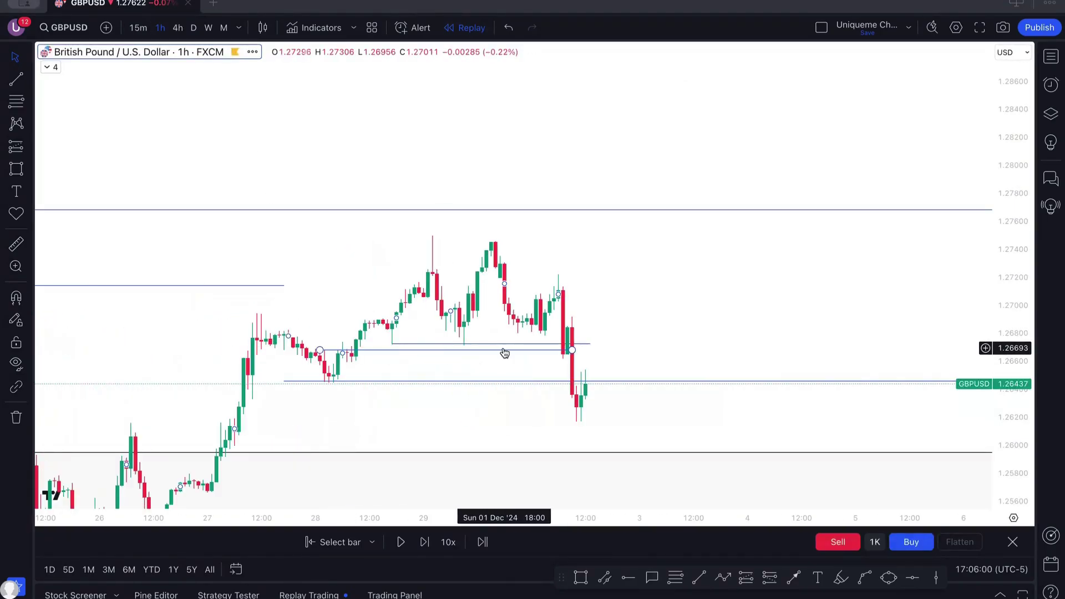
Step: Delete the two short trend lines at about 1.2672 and 1.2668
{"action": "left_click", "coordinate": [502, 345]}
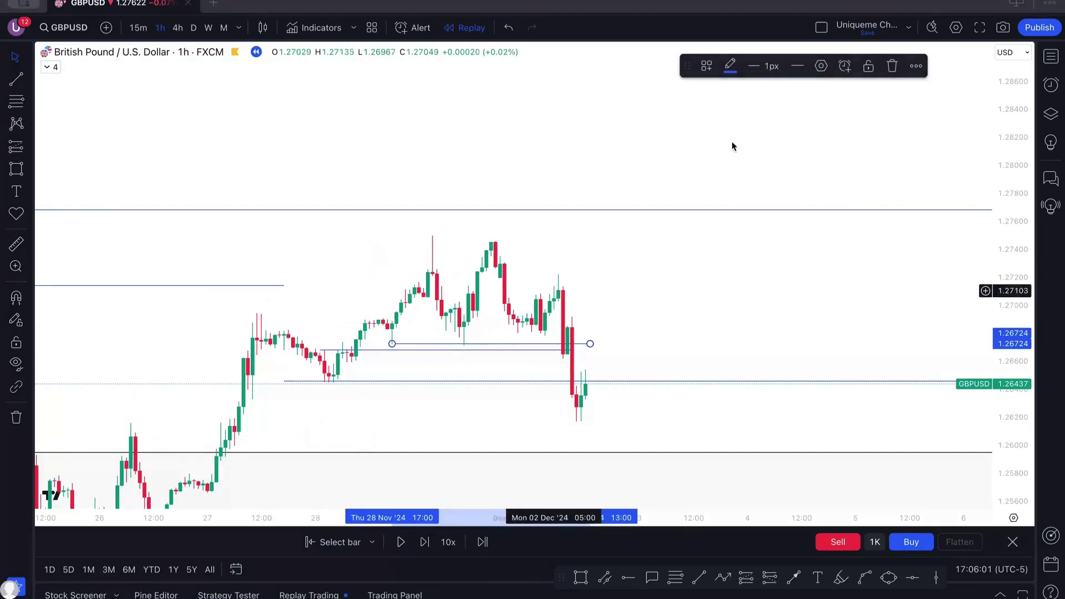
{"action": "left_click", "coordinate": [891, 67]}
{"action": "left_click", "coordinate": [527, 352]}
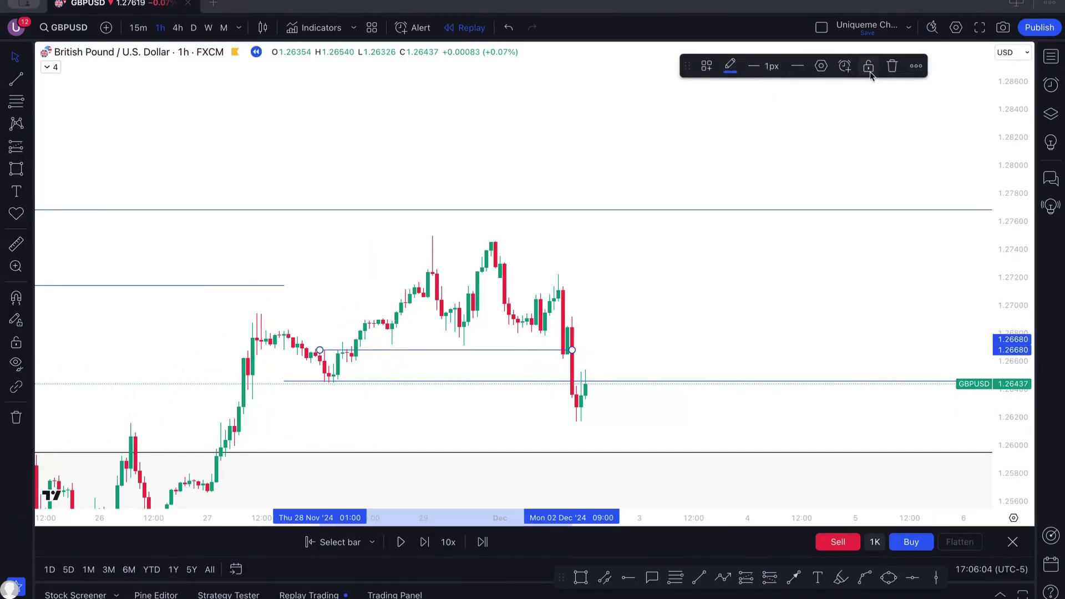
{"action": "left_click", "coordinate": [891, 67]}
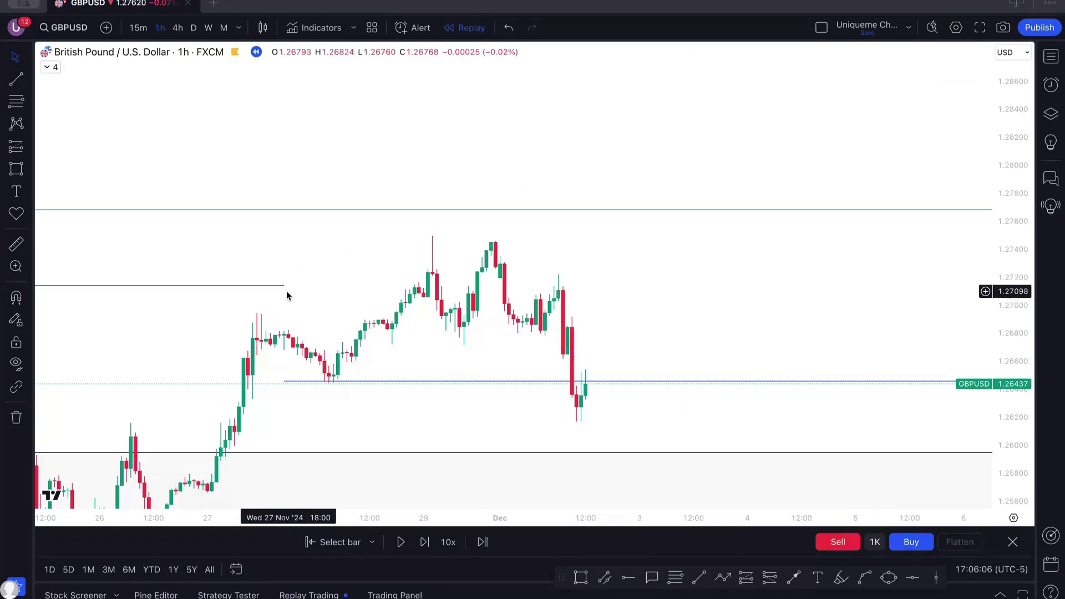
Step: Extend the end of the mss line to the 29 November candles
{"action": "left_click_drag", "start_coordinate": [285, 285], "coordinate": [433, 285]}
{"action": "scroll", "coordinate": [340, 322], "scroll_direction": "down", "scroll_amount": 3}
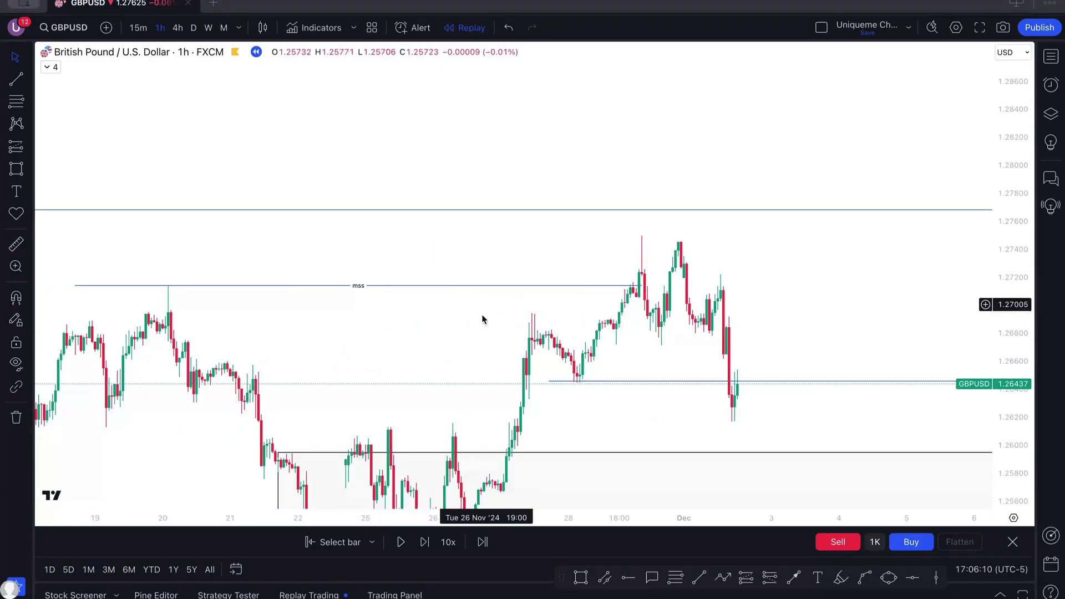
{"action": "left_click_drag", "start_coordinate": [385, 384], "coordinate": [242, 365]}
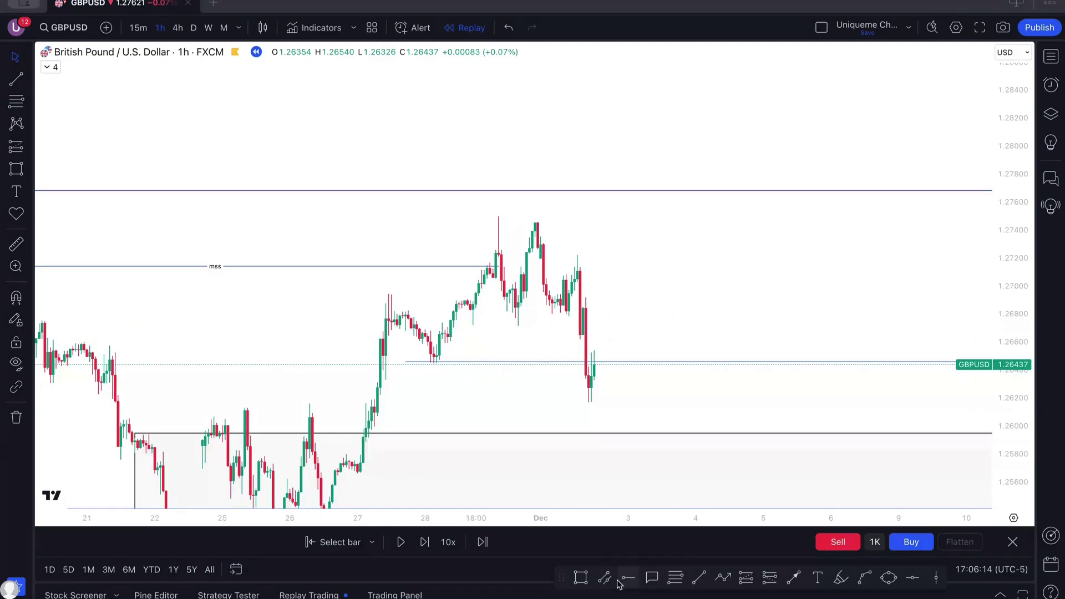
Step: Draw a short horizontal trend line at about 1.268 under the 2 December swing low and another at about 1.2685 reaching 3 December
{"action": "left_click", "coordinate": [699, 578]}
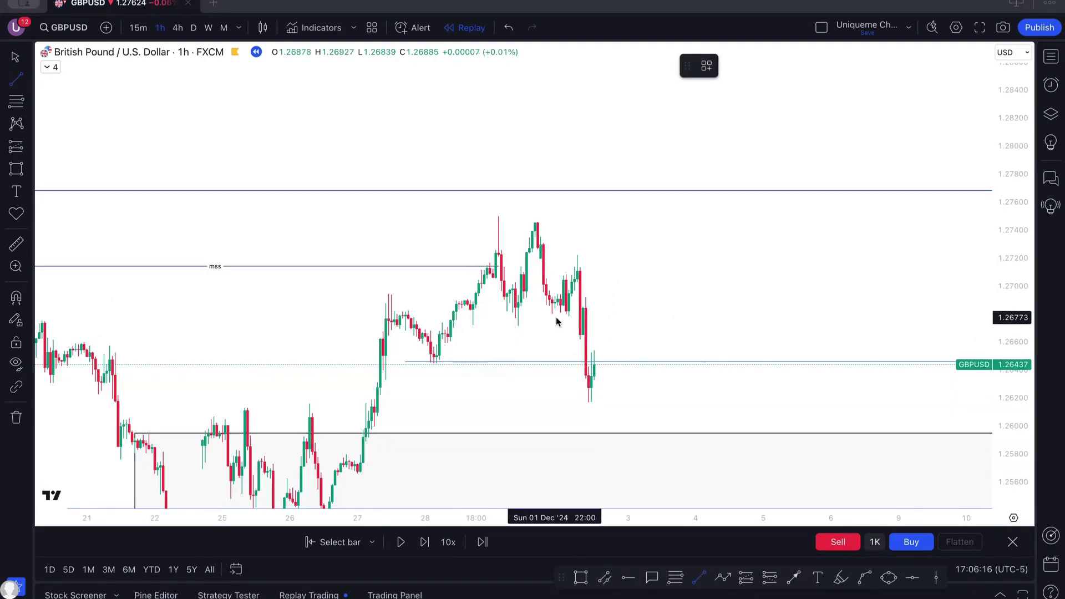
{"action": "mouse_move", "coordinate": [558, 315]}
{"action": "left_mouse_down"}
{"action": "mouse_move", "coordinate": [590, 316]}
{"action": "mouse_move", "coordinate": [579, 315]}
{"action": "left_mouse_up"}
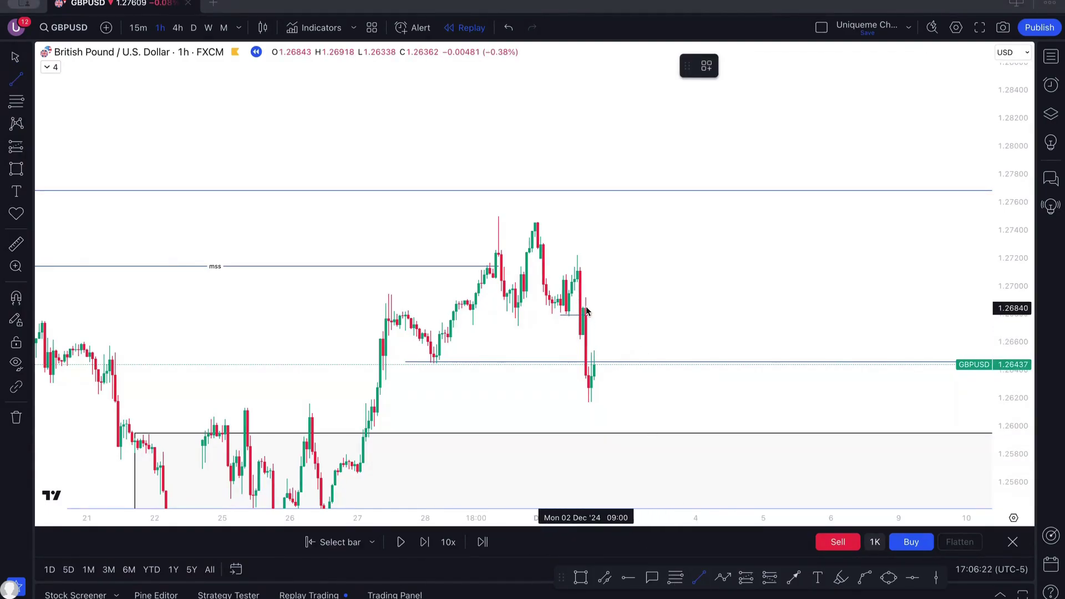
{"action": "left_click_drag", "start_coordinate": [582, 310], "coordinate": [659, 306]}
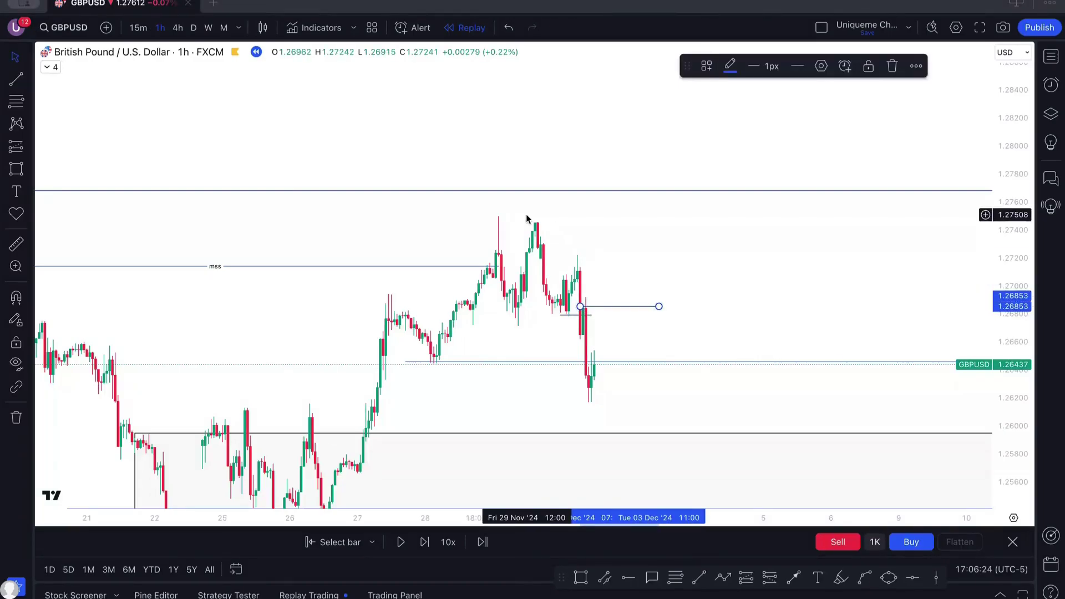
{"action": "left_click", "coordinate": [700, 254]}
{"action": "left_click_drag", "start_coordinate": [700, 254], "coordinate": [685, 192]}
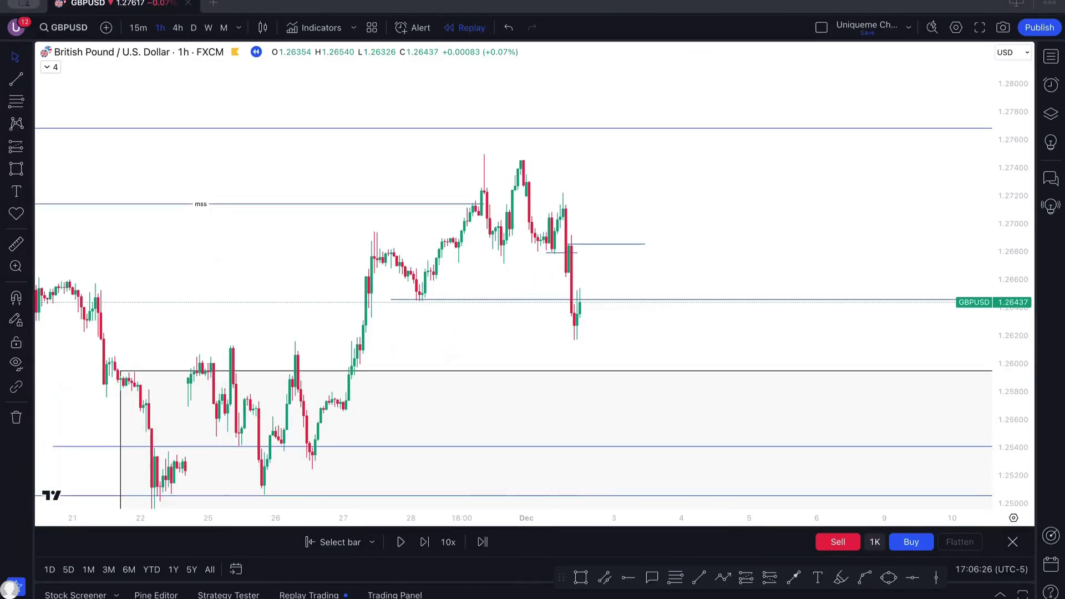
Step: Play the replay through 2 December 2024 and switch the chart to the daily timeframe
{"action": "left_click", "coordinate": [403, 538]}
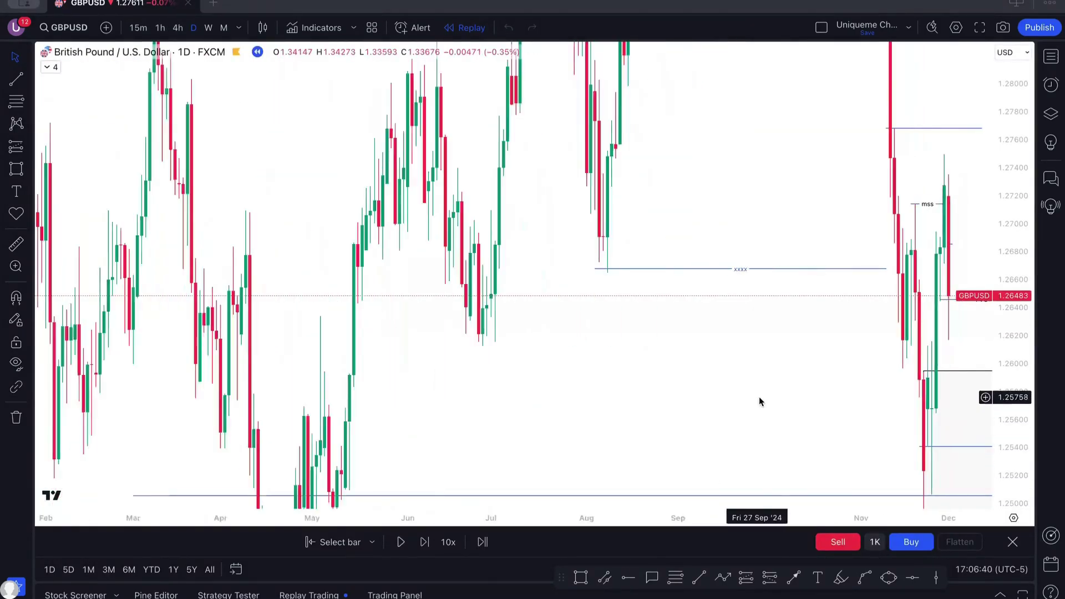
{"action": "left_click_drag", "start_coordinate": [759, 397], "coordinate": [464, 391]}
{"action": "scroll", "coordinate": [482, 290], "scroll_direction": "up", "scroll_amount": 2}
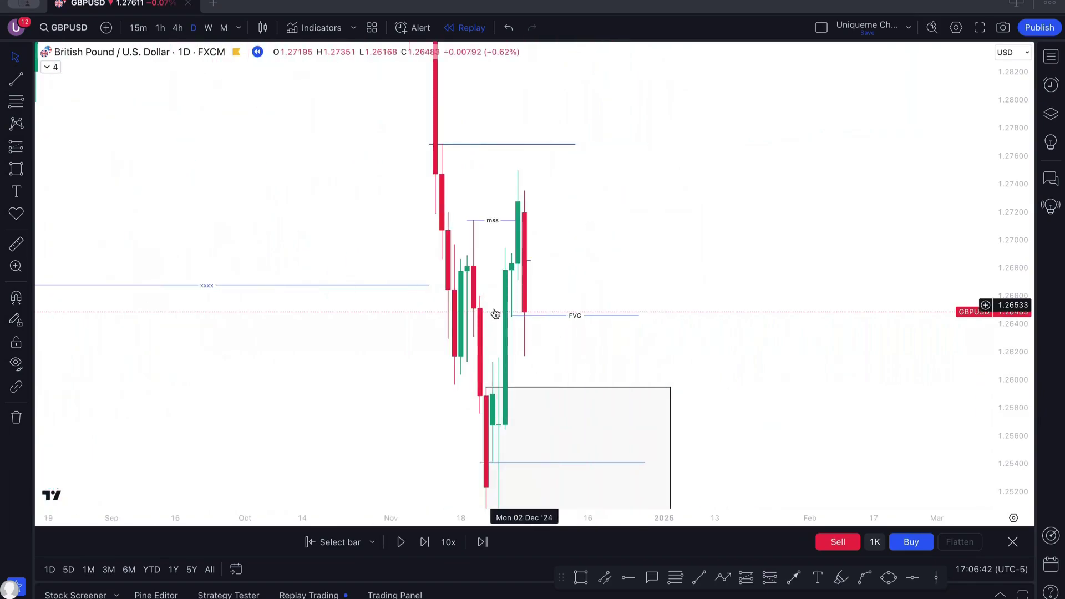
Step: Exit Bar Replay and restart it on the daily chart with 3 December 2024 as the last visible candle
{"action": "left_click", "coordinate": [424, 542]}
{"action": "left_click_drag", "start_coordinate": [322, 390], "coordinate": [321, 391]}
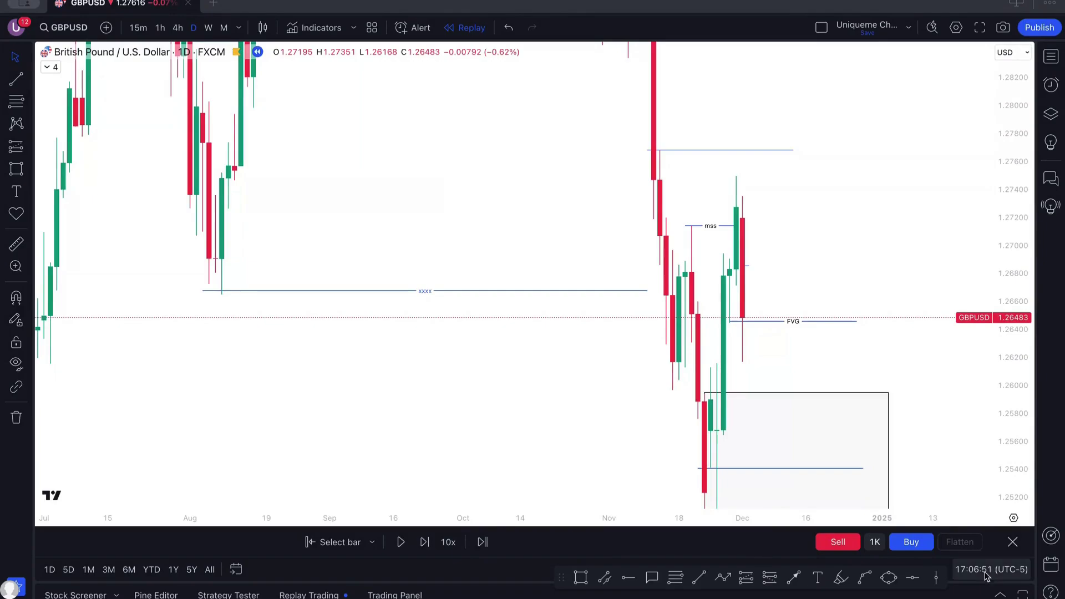
{"action": "left_click", "coordinate": [1012, 542]}
{"action": "left_click", "coordinate": [640, 340]}
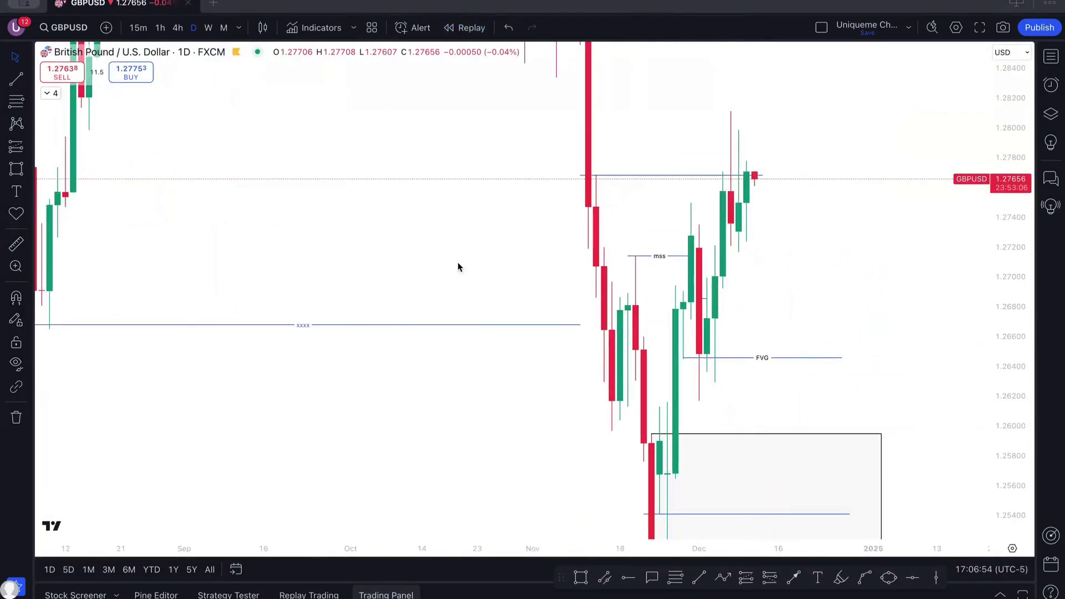
{"action": "left_click", "coordinate": [464, 27]}
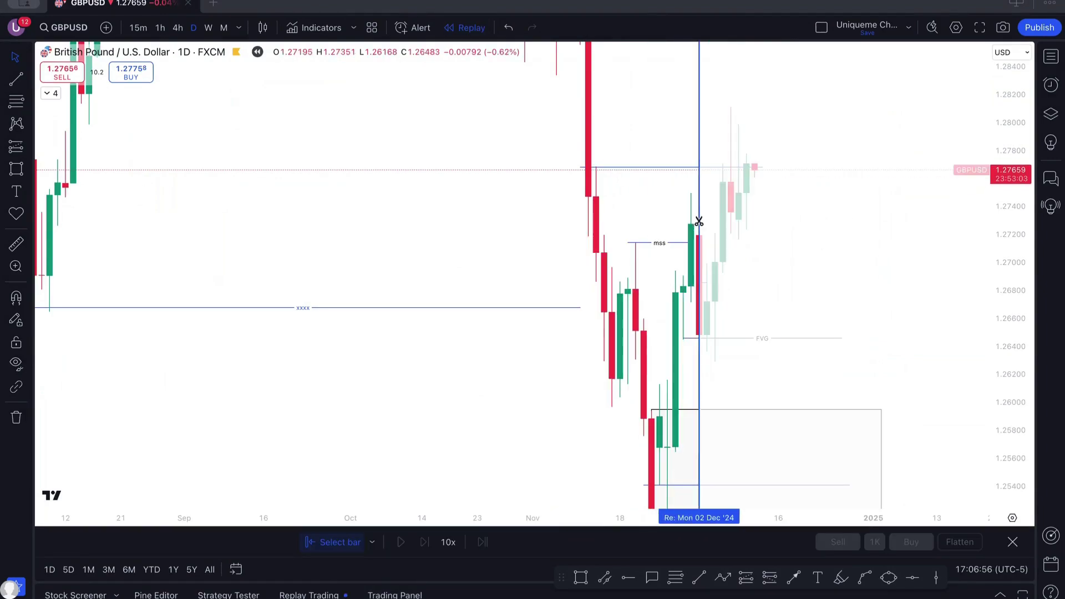
{"action": "left_click", "coordinate": [715, 211]}
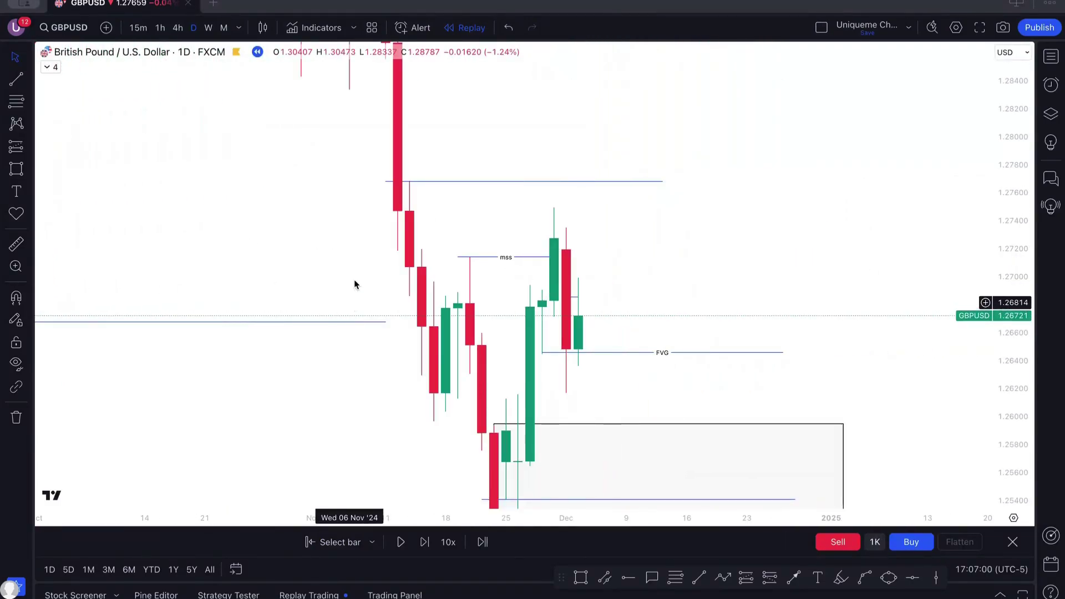
Step: Return to the 4-hour chart to view the early December candles around the FVG line
{"action": "left_click", "coordinate": [186, 32]}
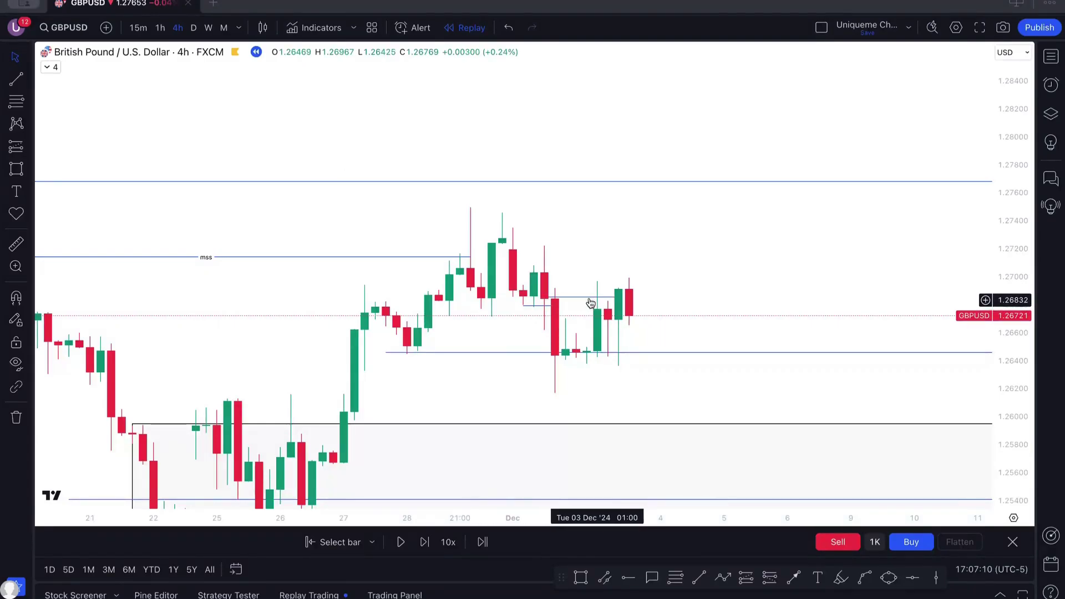
{"action": "left_click_drag", "start_coordinate": [317, 210], "coordinate": [292, 355]}
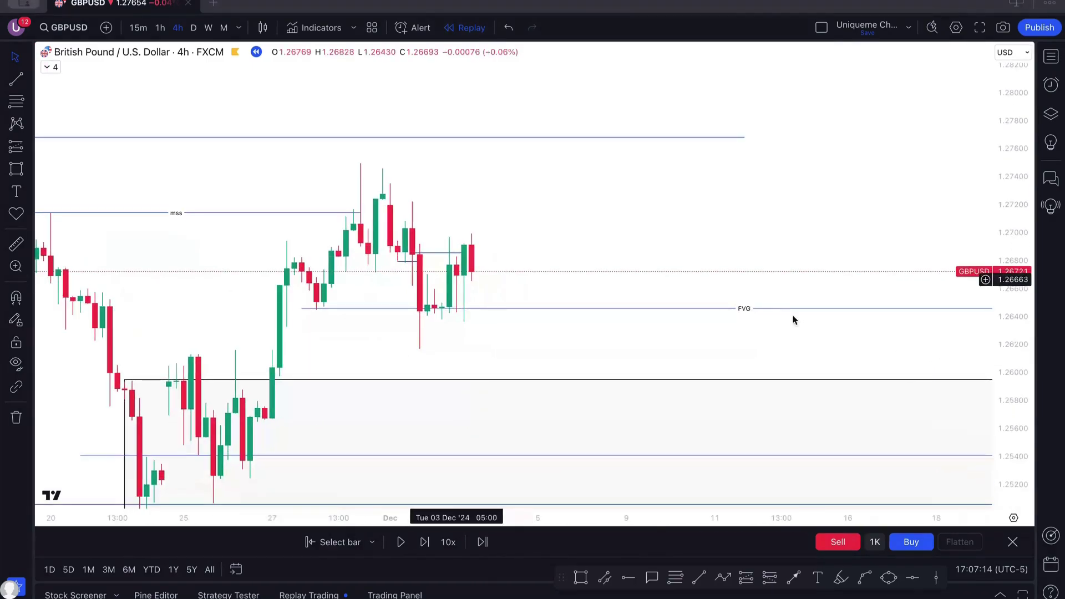
Step: On the 1-hour chart, draw a short horizontal trend line at about 1.266 from the late 2 December swing high to 3 December
{"action": "left_click", "coordinate": [161, 28]}
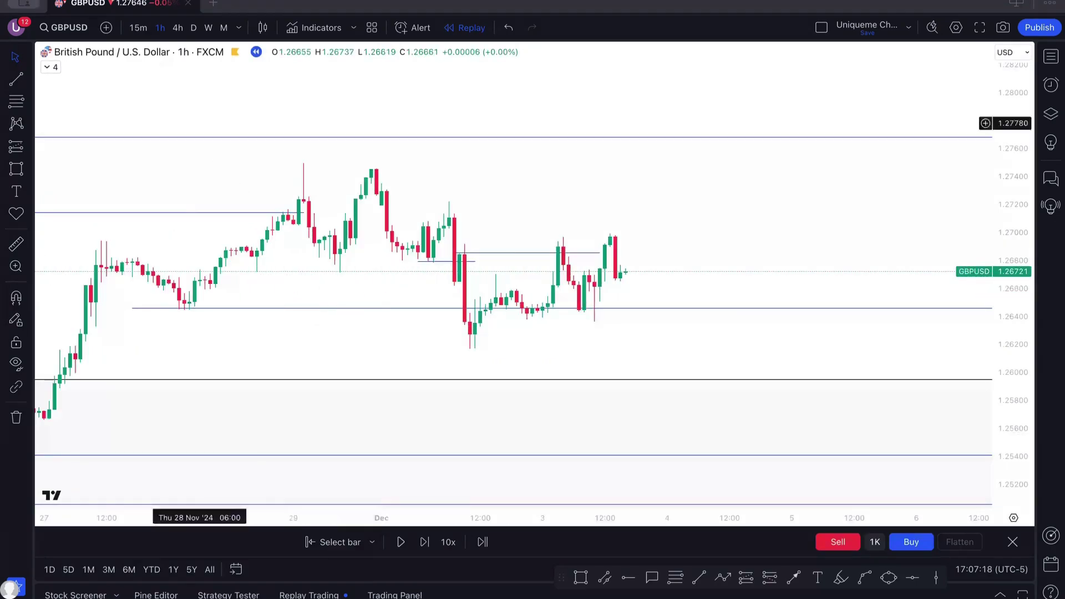
{"action": "left_click_drag", "start_coordinate": [1026, 441], "coordinate": [906, 183]}
{"action": "scroll", "coordinate": [673, 218], "scroll_direction": "right", "scroll_amount": 5}
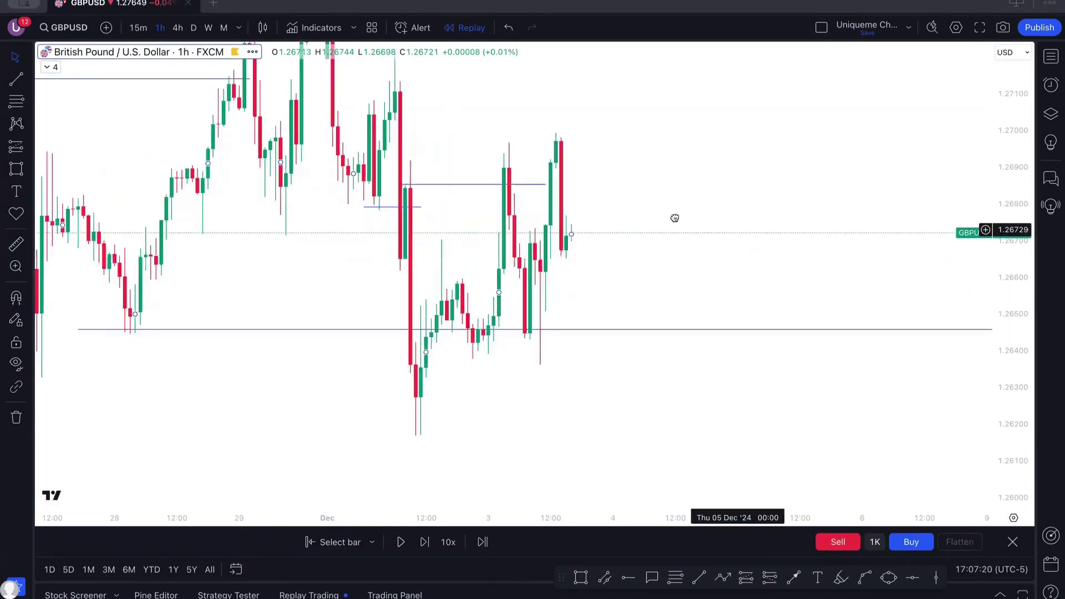
{"action": "left_click", "coordinate": [702, 579]}
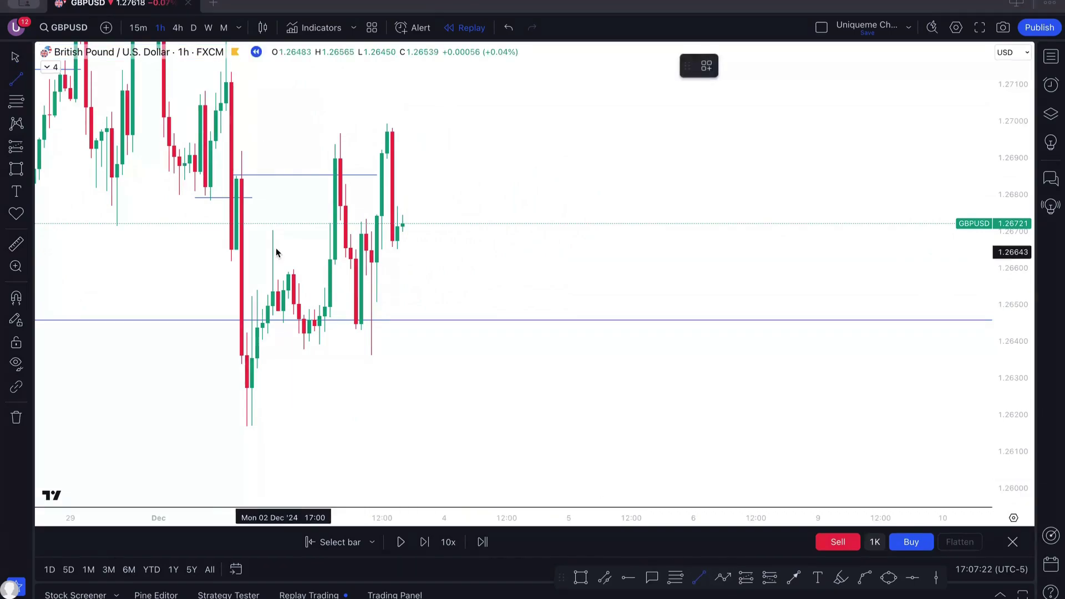
{"action": "left_click", "coordinate": [334, 270]}
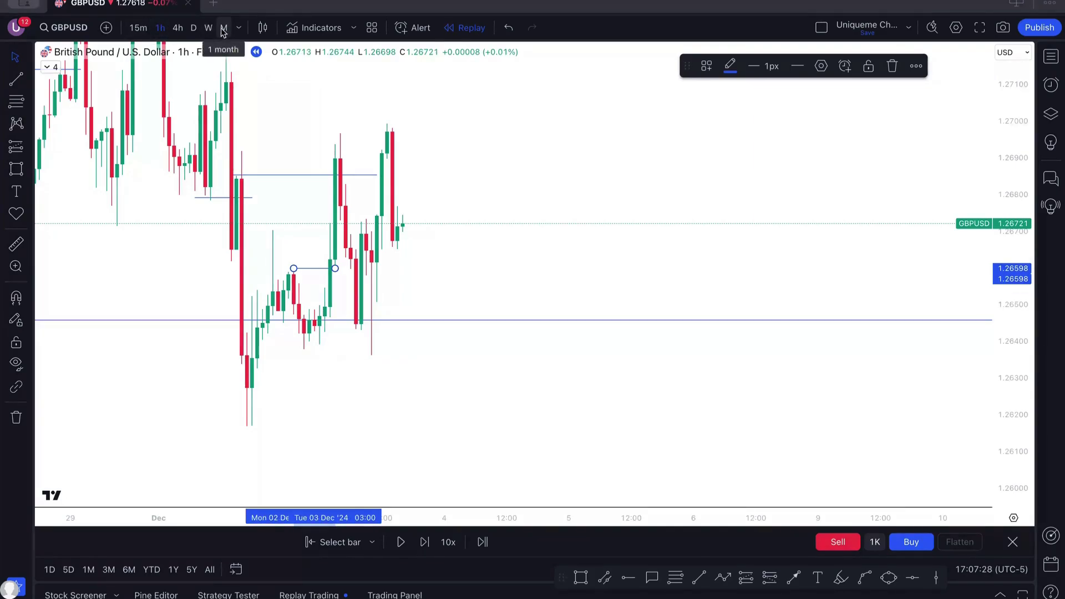
Step: Check the 3 December price action on the 15-minute chart and return to the 1-hour chart
{"action": "left_click", "coordinate": [139, 27]}
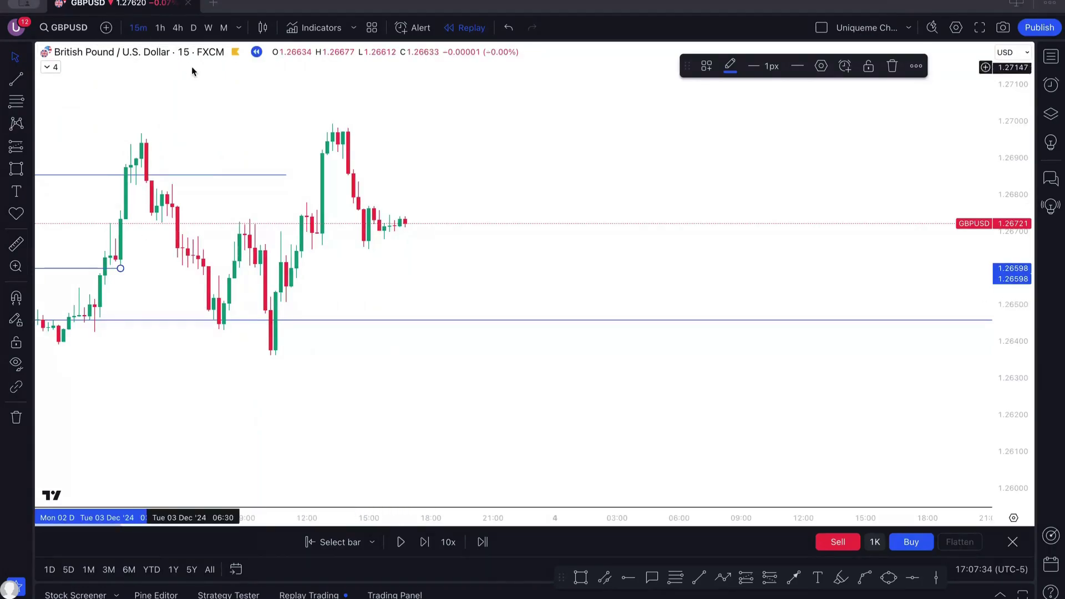
{"action": "left_click", "coordinate": [160, 27]}
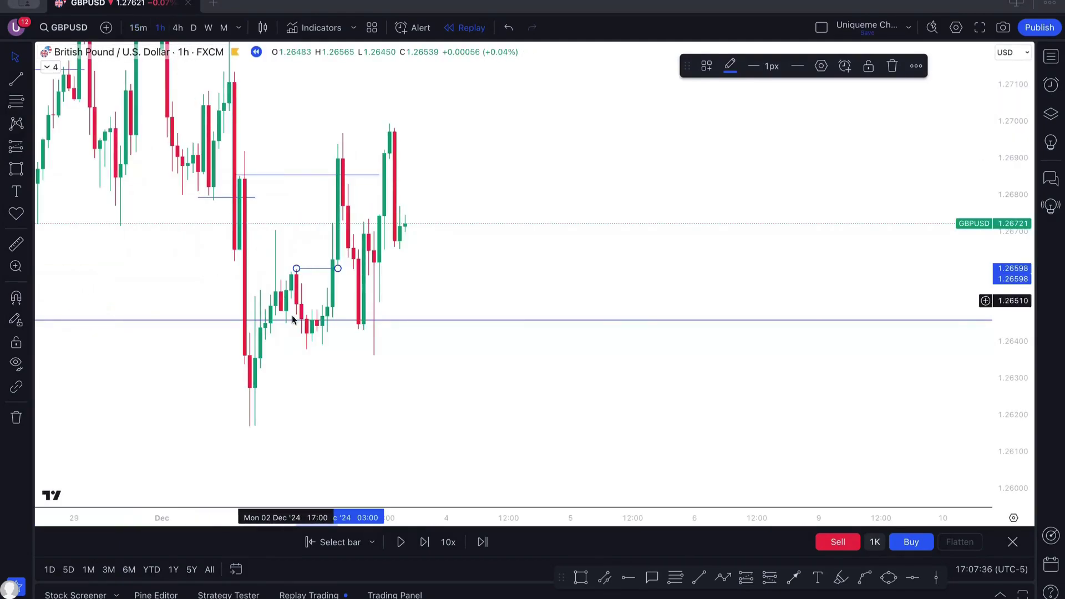
{"action": "left_click", "coordinate": [729, 122]}
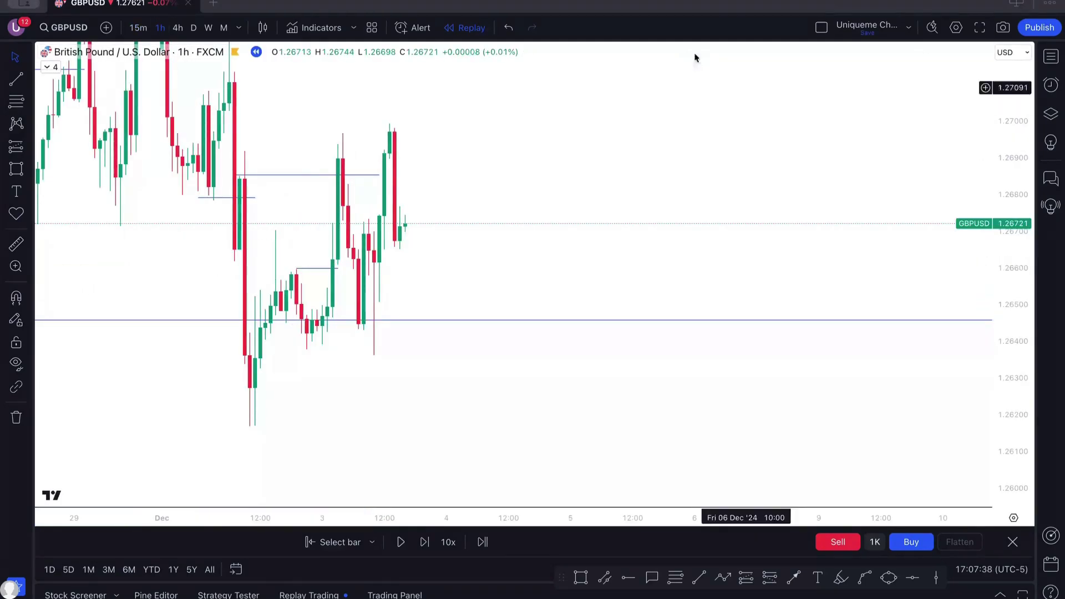
Step: Shift the new line at about 1.266 slightly earlier and apply the mss drawing template to it
{"action": "left_click_drag", "start_coordinate": [314, 271], "coordinate": [297, 273]}
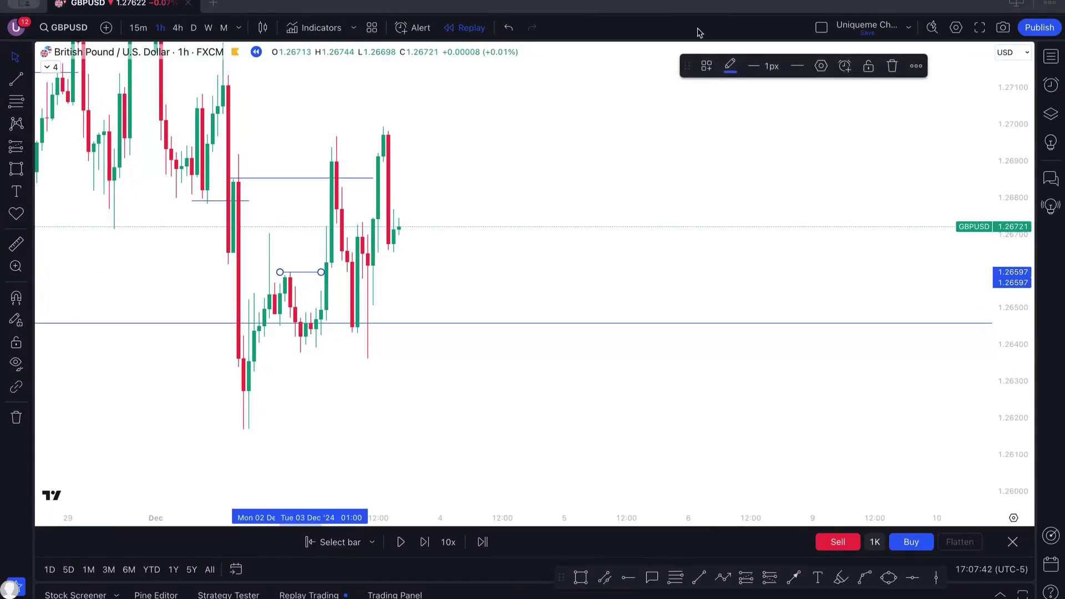
{"action": "left_click", "coordinate": [706, 65]}
{"action": "left_click", "coordinate": [736, 520]}
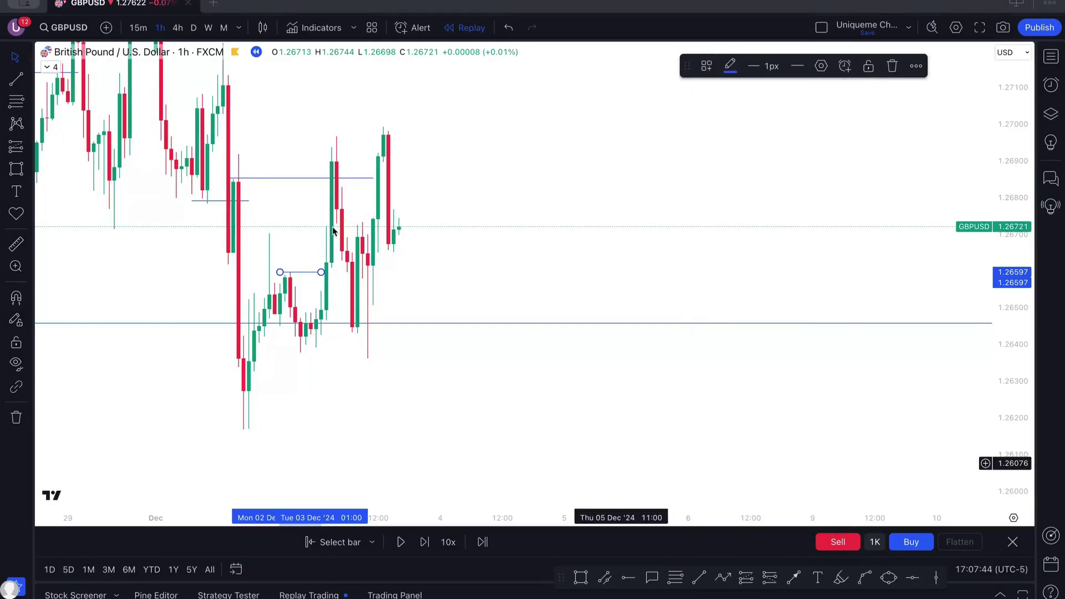
Step: Examine the daily chart around the FVG line, then view the late November and early December structure on the 1-hour chart
{"action": "left_click", "coordinate": [194, 28]}
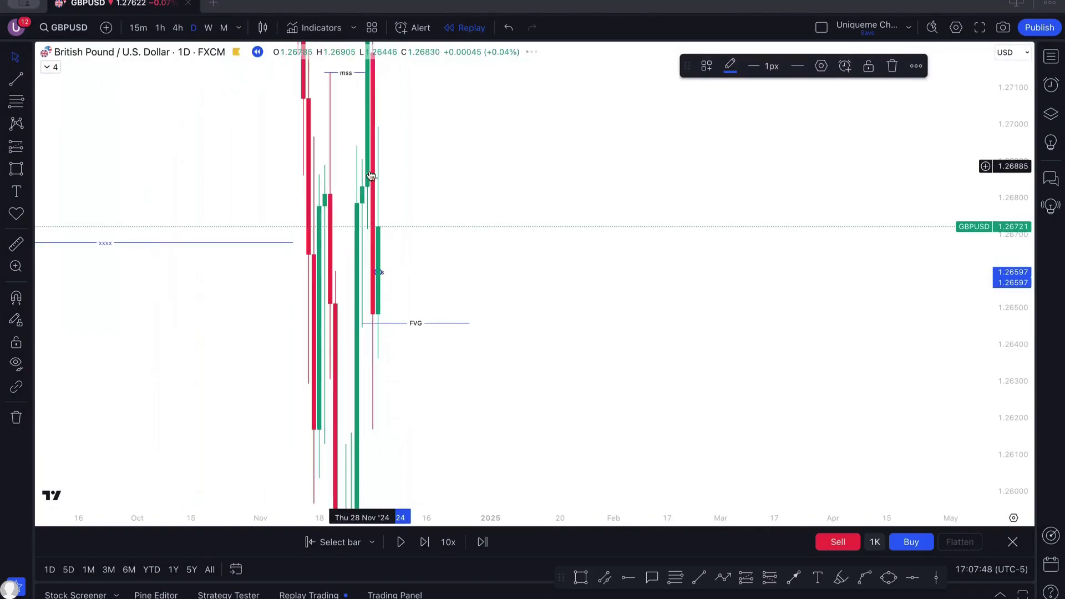
{"action": "left_click_drag", "start_coordinate": [1029, 145], "coordinate": [954, 495]}
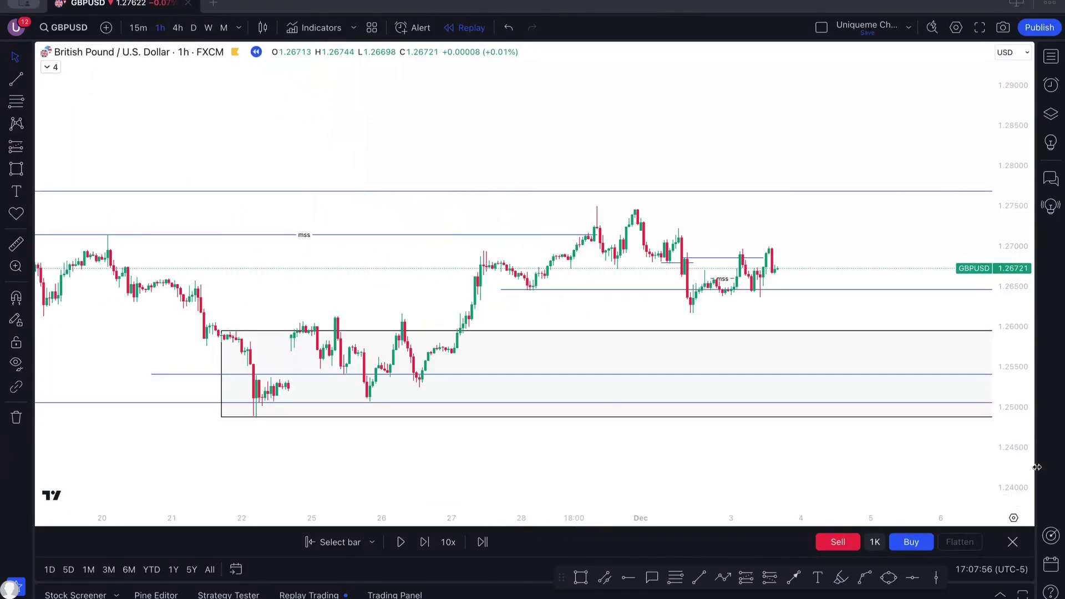
{"action": "left_click", "coordinate": [1051, 56]}
{"action": "left_click", "coordinate": [1051, 56]}
{"action": "left_click_drag", "start_coordinate": [1003, 216], "coordinate": [897, 173]}
{"action": "left_click_drag", "start_coordinate": [822, 240], "coordinate": [642, 245]}
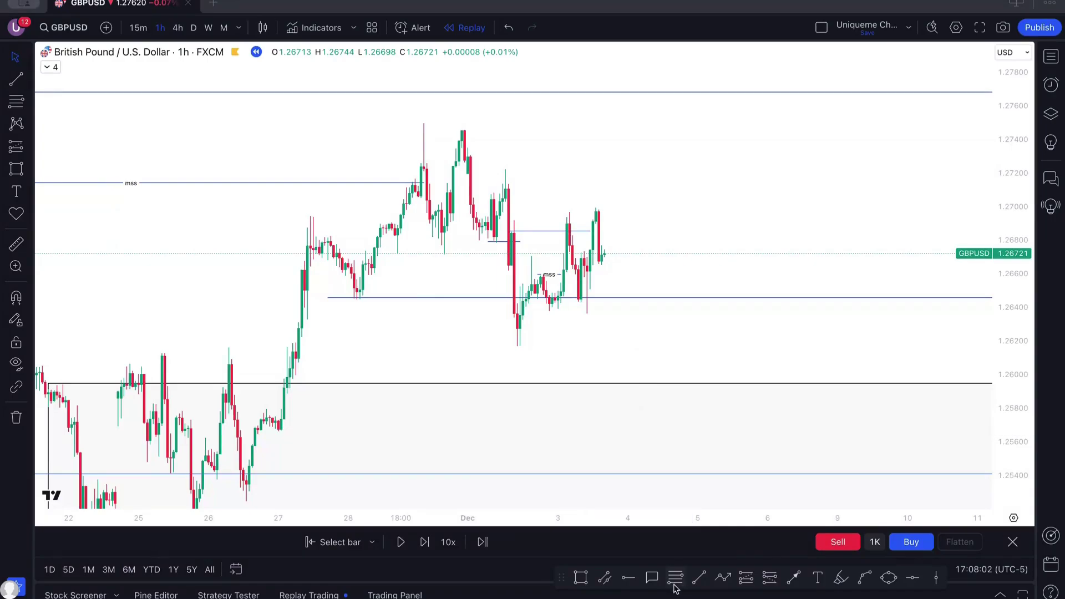
Step: Draw a horizontal trend line at about 1.2661 from 2 to 4 December 2024 and apply the FVG template
{"action": "left_click", "coordinate": [694, 579]}
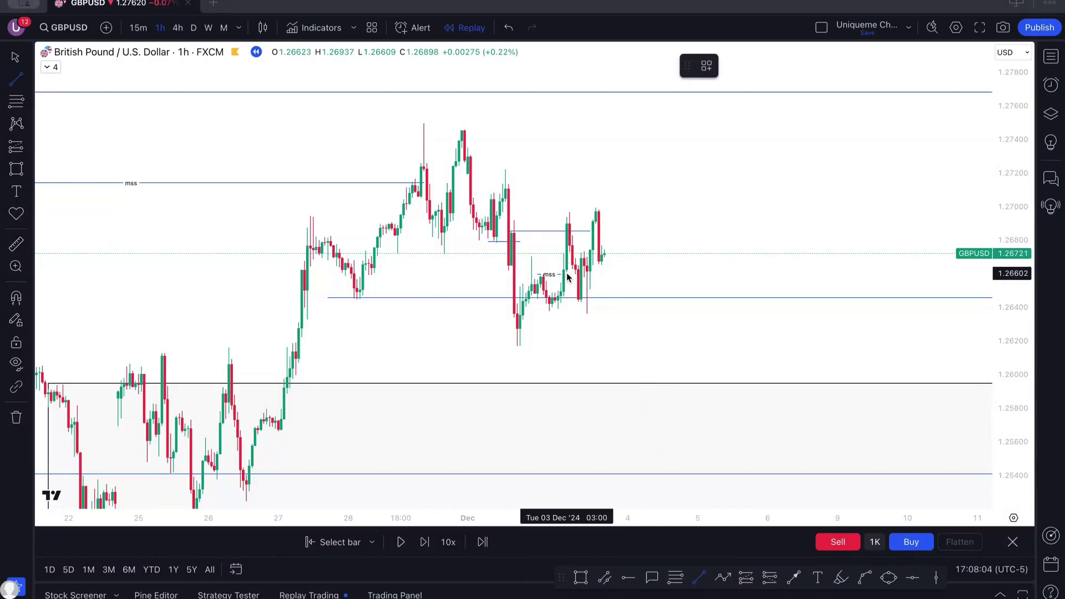
{"action": "mouse_move", "coordinate": [567, 271]}
{"action": "left_mouse_down"}
{"action": "mouse_move", "coordinate": [680, 277]}
{"action": "mouse_move", "coordinate": [617, 270]}
{"action": "mouse_move", "coordinate": [629, 272]}
{"action": "left_mouse_up"}
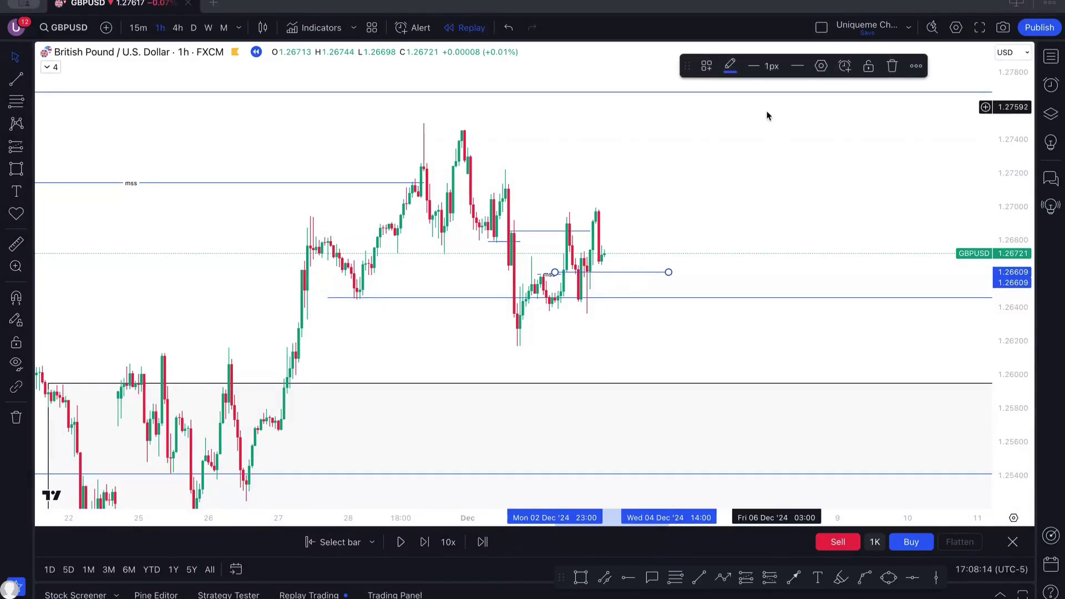
{"action": "left_click", "coordinate": [706, 65]}
{"action": "left_click", "coordinate": [722, 441]}
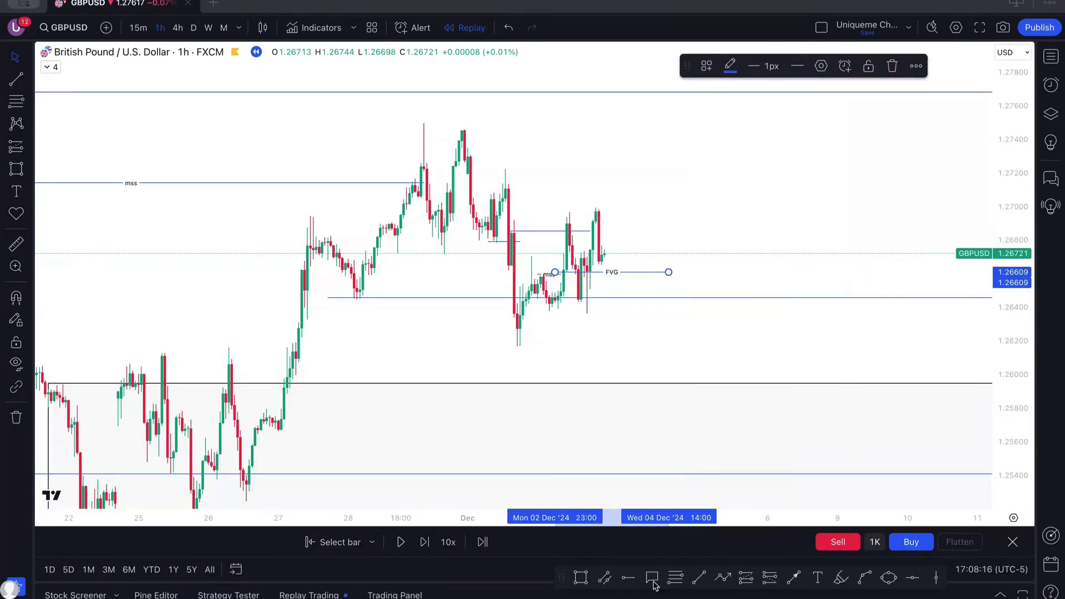
Step: Place a long position at the 1-hour FVG with entry at about 1.26605 and stop at 1.26175 under the swing low
{"action": "left_click", "coordinate": [747, 578]}
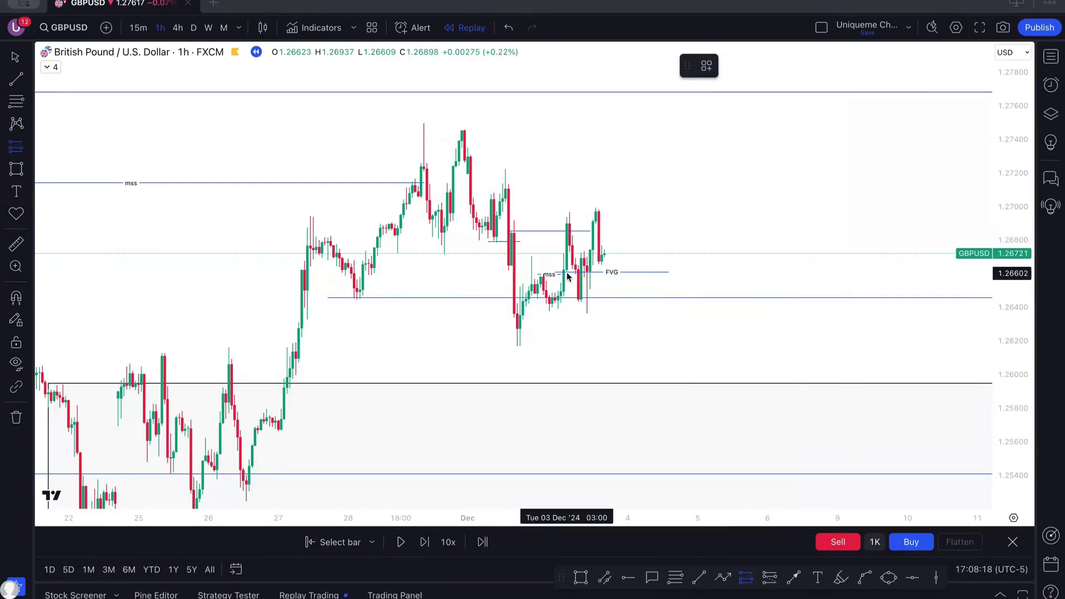
{"action": "left_click", "coordinate": [567, 270]}
{"action": "left_click_drag", "start_coordinate": [569, 272], "coordinate": [566, 275]}
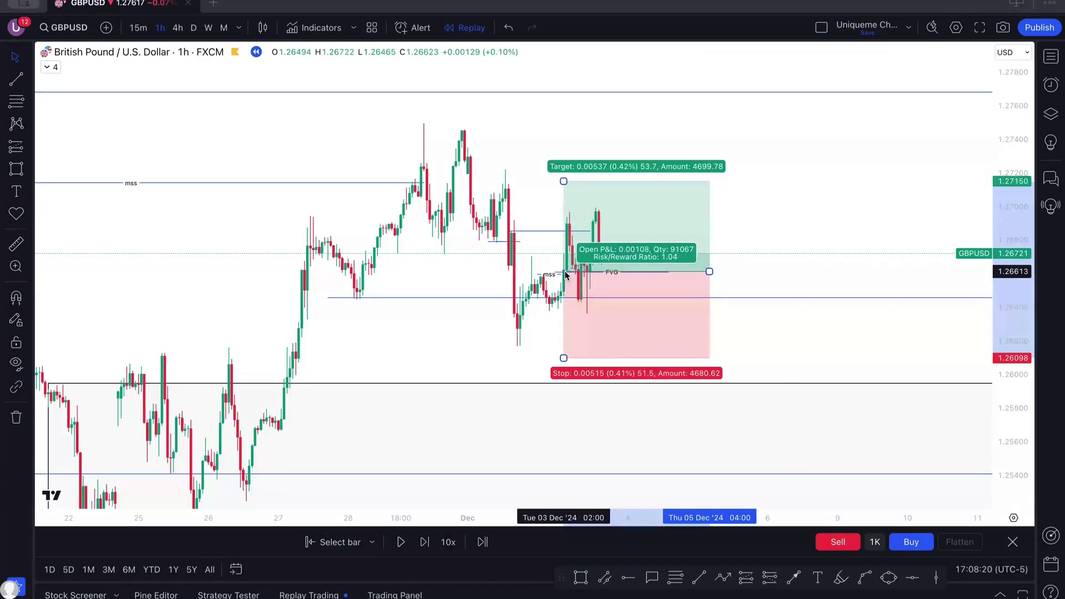
{"action": "left_click_drag", "start_coordinate": [563, 358], "coordinate": [561, 345]}
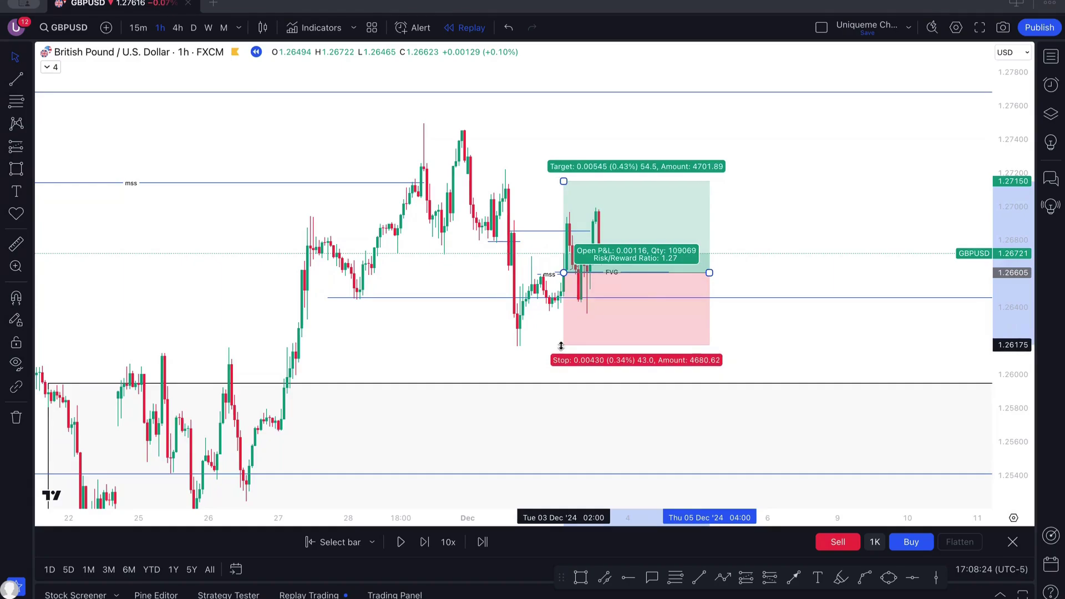
Step: On the daily chart, draw a horizontal trend line at about 1.3047 on the 6 November high, spanning 31 October to 5 December 2024
{"action": "left_click", "coordinate": [194, 27]}
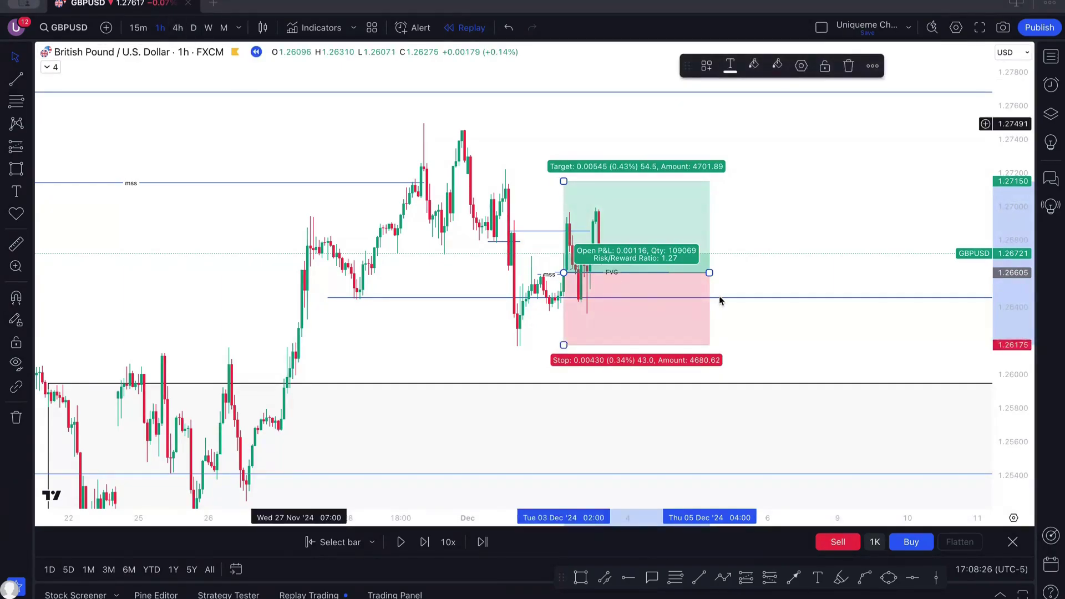
{"action": "left_click_drag", "start_coordinate": [720, 295], "coordinate": [706, 468]}
{"action": "left_click_drag", "start_coordinate": [1010, 266], "coordinate": [814, 385]}
{"action": "left_click_drag", "start_coordinate": [488, 214], "coordinate": [487, 241]}
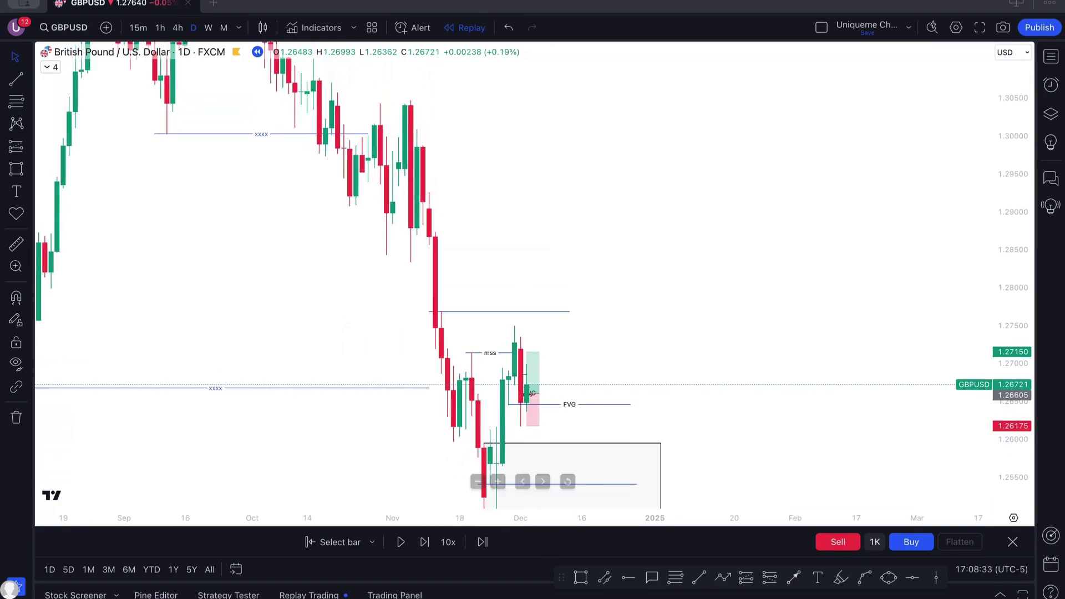
{"action": "left_click", "coordinate": [697, 578]}
{"action": "left_click", "coordinate": [411, 101]}
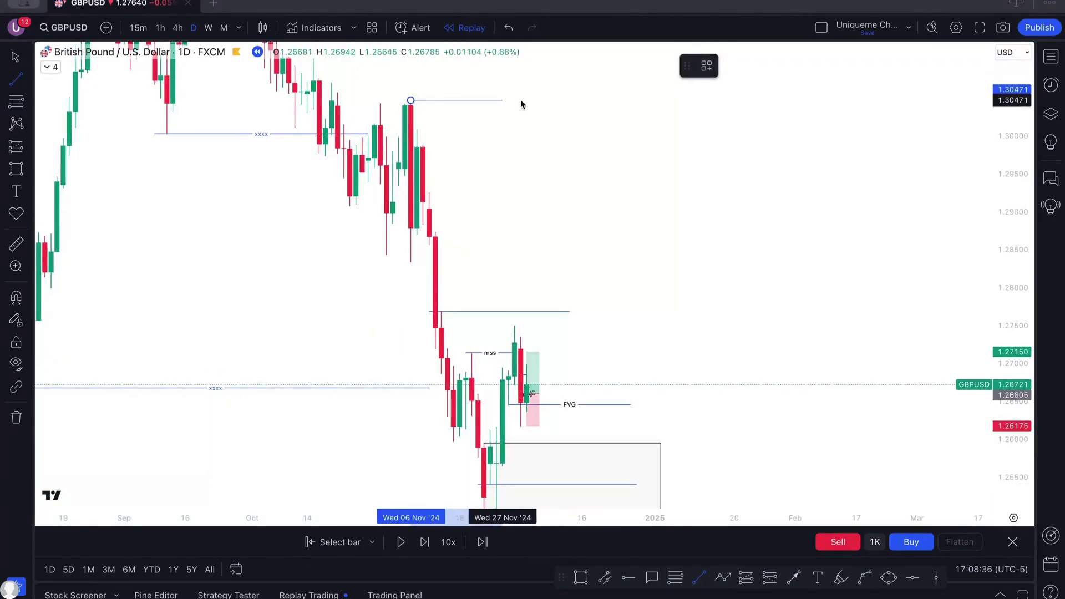
{"action": "left_click", "coordinate": [563, 100]}
{"action": "left_click_drag", "start_coordinate": [499, 100], "coordinate": [475, 101]}
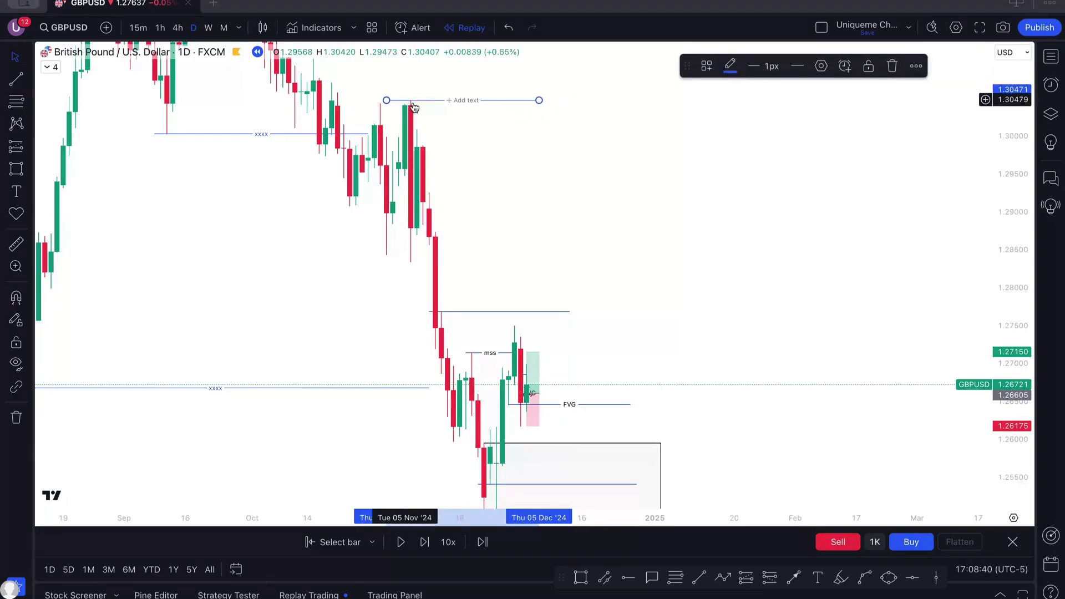
Step: Exit Bar Replay mode on the daily chart
{"action": "left_click", "coordinate": [421, 542]}
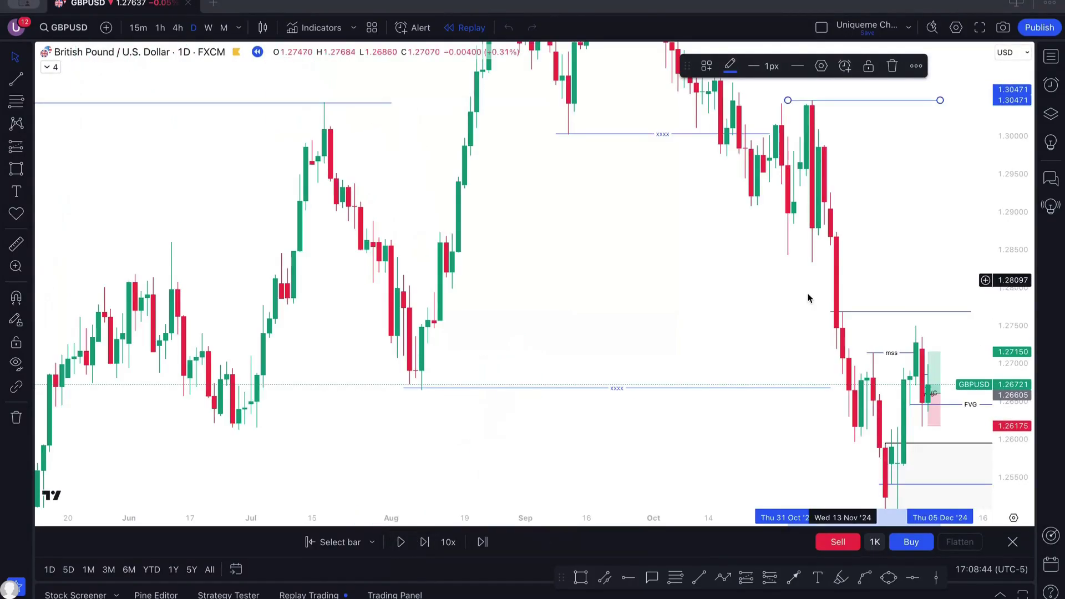
{"action": "left_click", "coordinate": [1012, 542]}
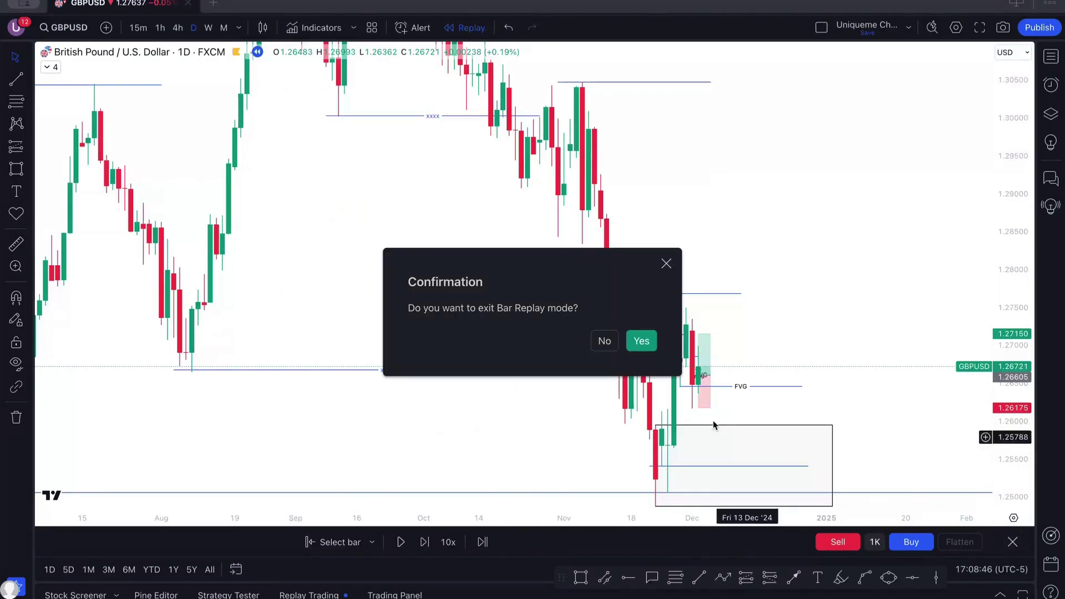
{"action": "key", "text": "Return"}
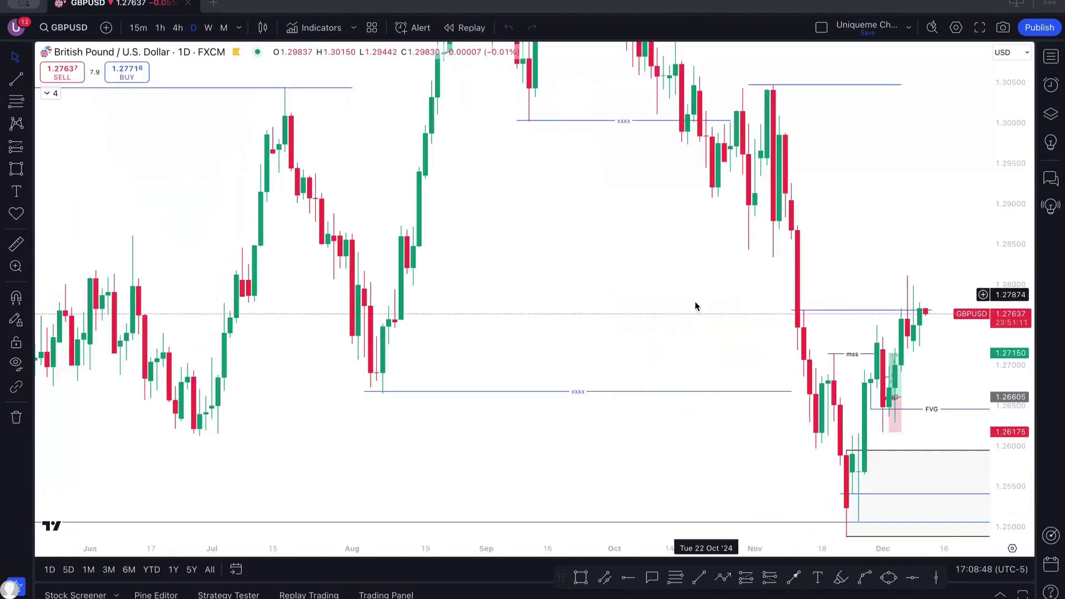
Step: Extend the horizontal line at about 1.3047 forward to early February 2025
{"action": "left_click", "coordinate": [534, 166]}
{"action": "left_click_drag", "start_coordinate": [534, 165], "coordinate": [802, 167]}
{"action": "left_click", "coordinate": [800, 304]}
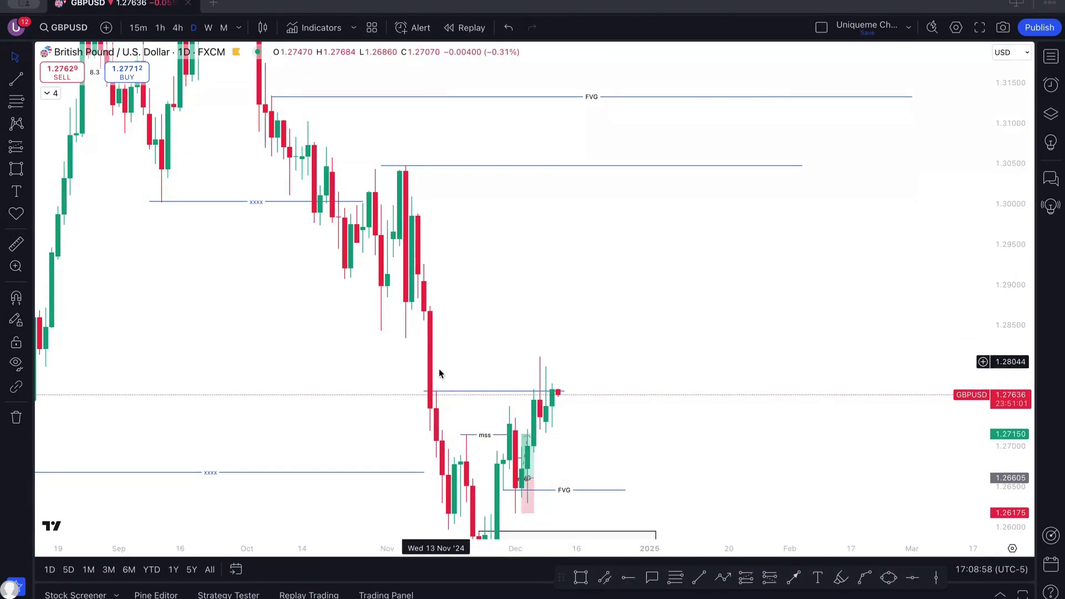
Step: On the 4-hour chart, draw a short line at about 1.2751 and a rectangle from 1.27439 to 1.27166 spanning 8 to 11 December
{"action": "left_click", "coordinate": [707, 578]}
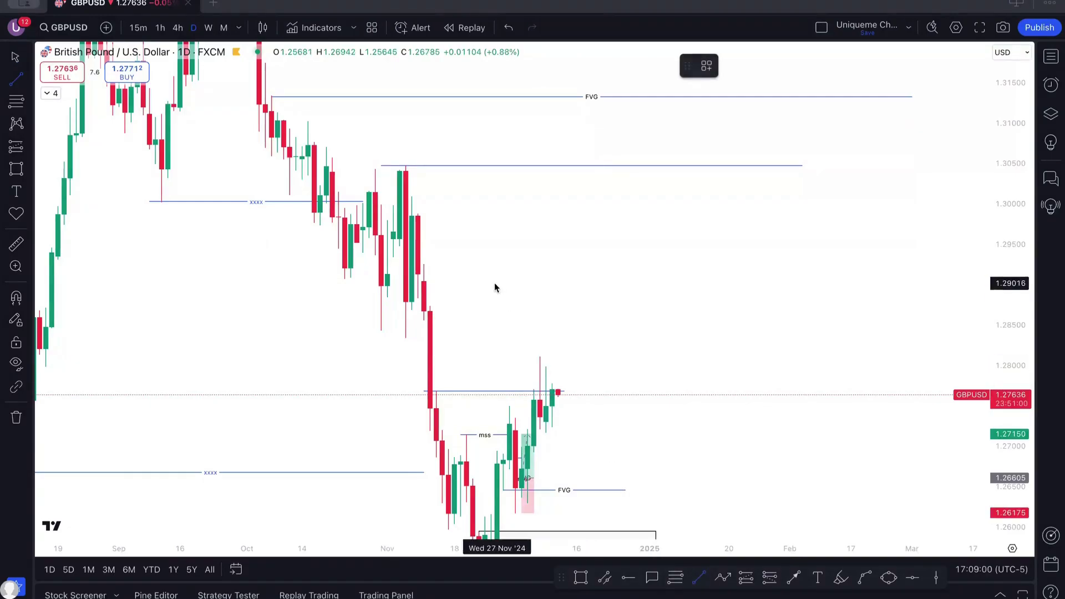
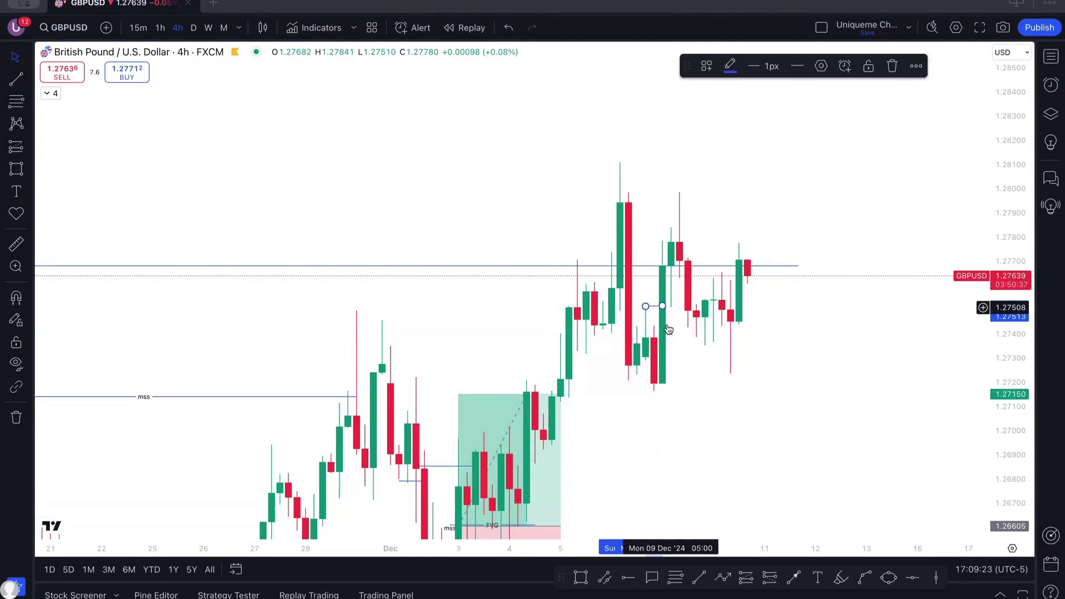
{"action": "scroll", "coordinate": [628, 399], "scroll_direction": "up", "scroll_amount": 3}
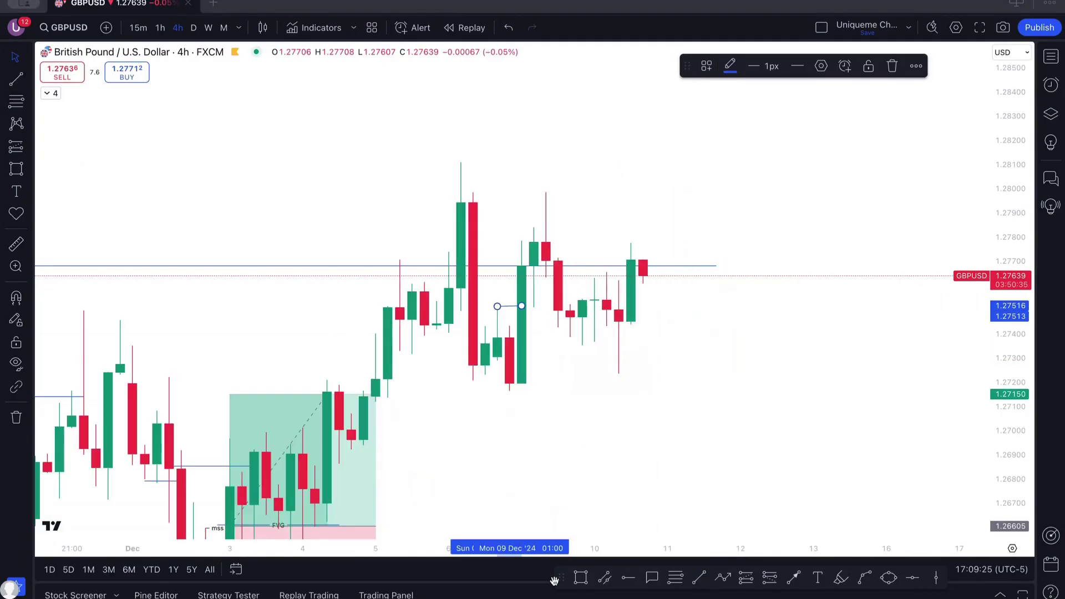
{"action": "left_click", "coordinate": [581, 577]}
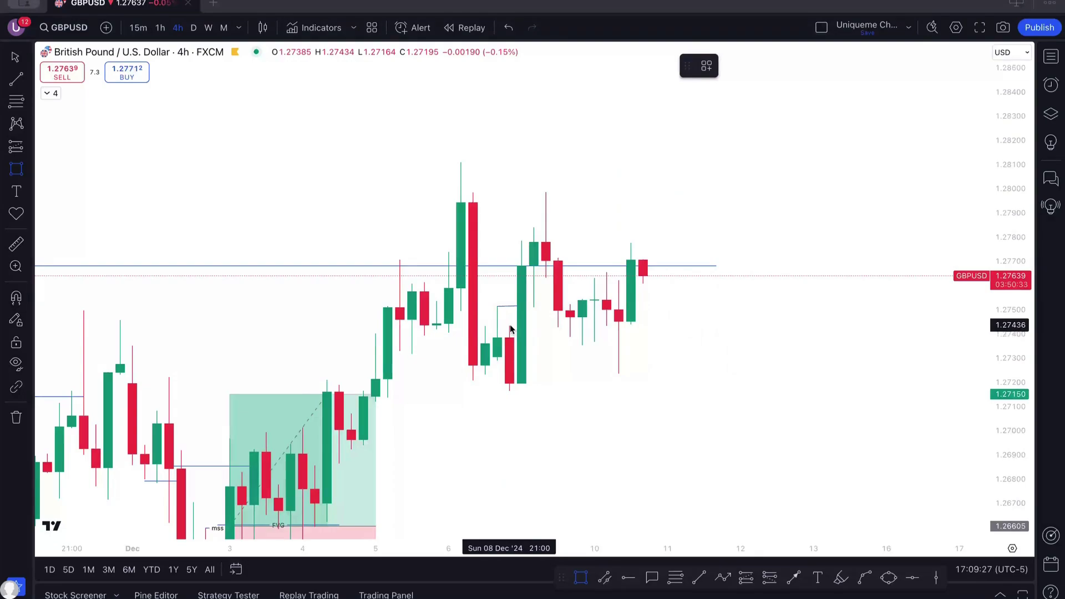
{"action": "mouse_move", "coordinate": [510, 324]}
{"action": "left_mouse_down"}
{"action": "mouse_move", "coordinate": [511, 402]}
{"action": "mouse_move", "coordinate": [692, 390]}
{"action": "left_mouse_up"}
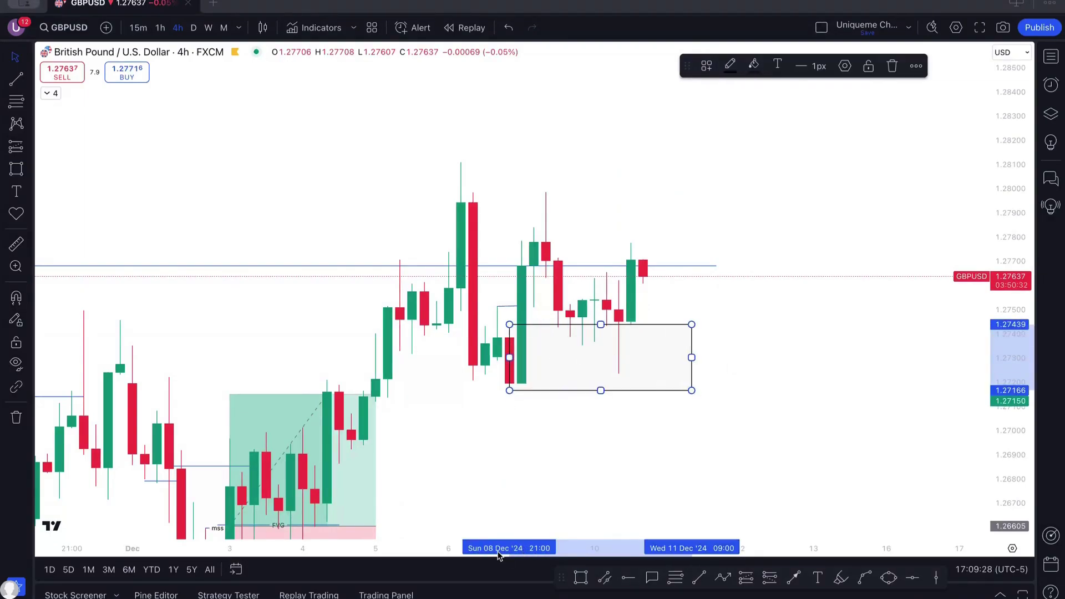
Step: Restart Bar Replay on the 4-hour chart with a late 9 December 2024 candle as the last visible one
{"action": "left_click", "coordinate": [465, 27]}
{"action": "left_click", "coordinate": [596, 233]}
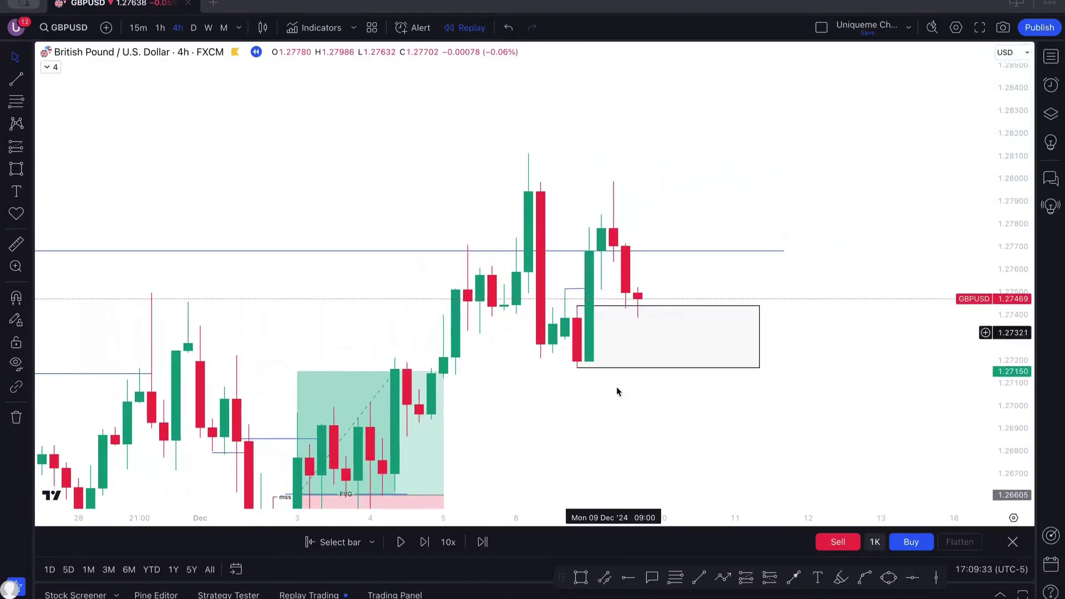
Step: Draw a horizontal trend line at about 1.27513 from 9 to 10 December 2024 and switch to the 15-minute chart
{"action": "key", "text": "alt+t"}
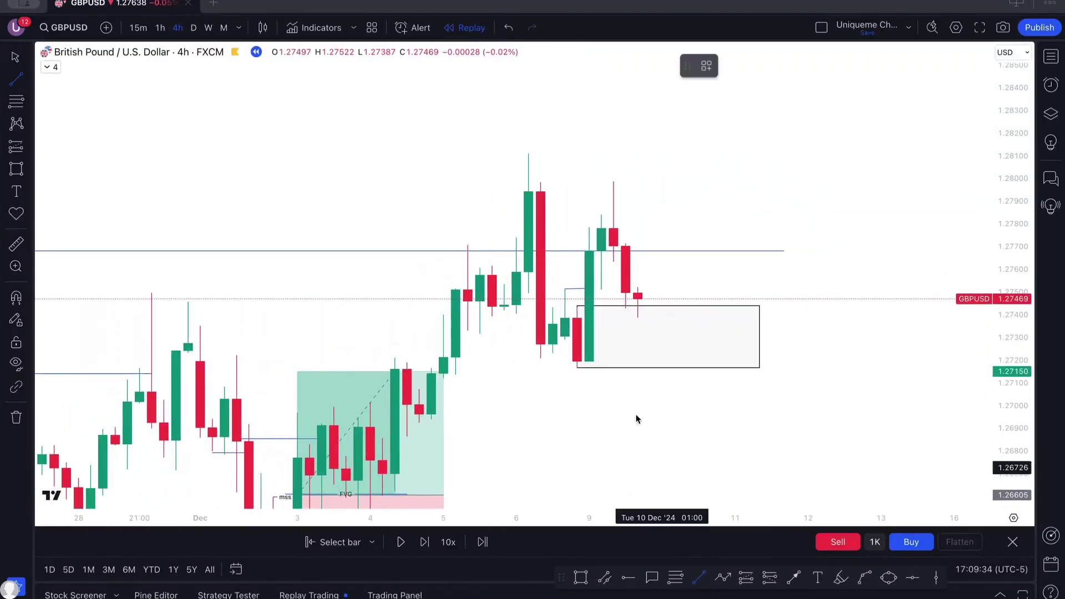
{"action": "left_click", "coordinate": [601, 289]}
{"action": "left_click", "coordinate": [674, 289]}
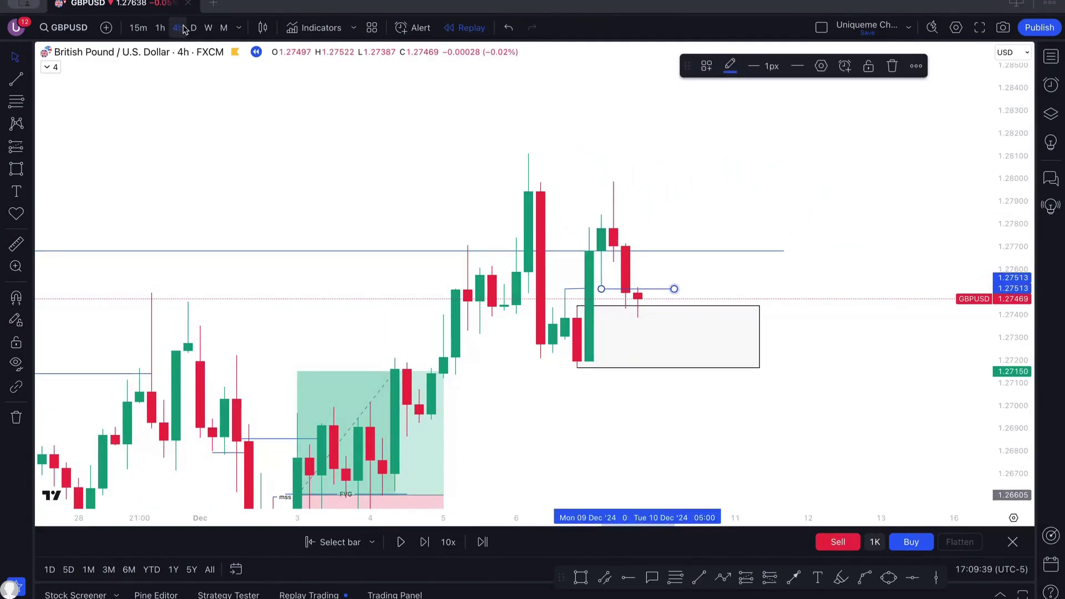
{"action": "left_click", "coordinate": [139, 28]}
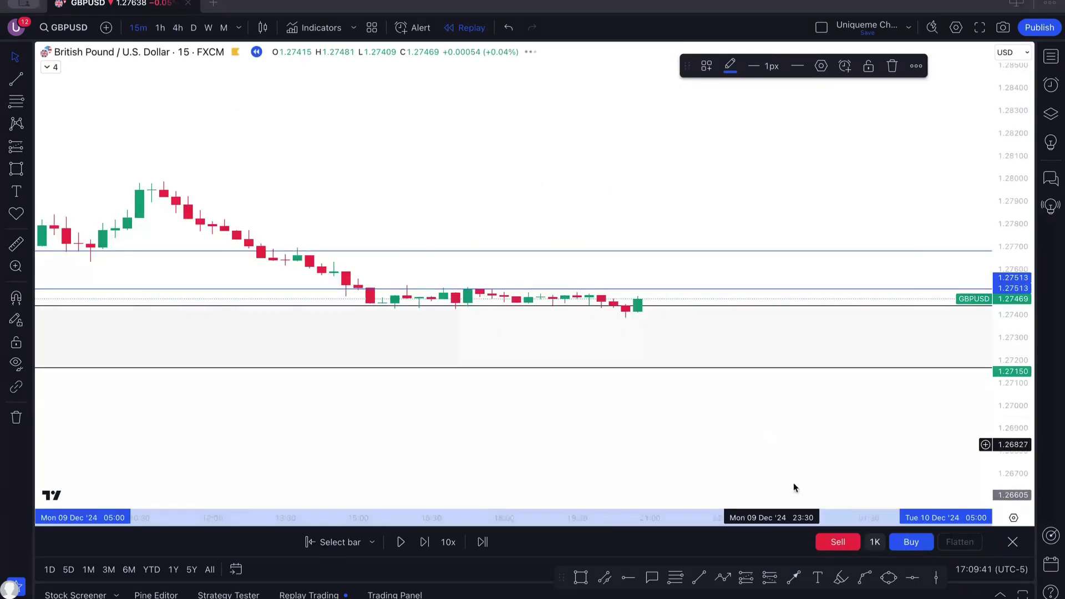
Step: Exit Bar Replay on the 15-minute GBPUSD chart and return to live data
{"action": "scroll", "coordinate": [770, 466], "scroll_direction": "down", "scroll_amount": 3}
{"action": "scroll", "coordinate": [776, 466], "scroll_direction": "right", "scroll_amount": 3}
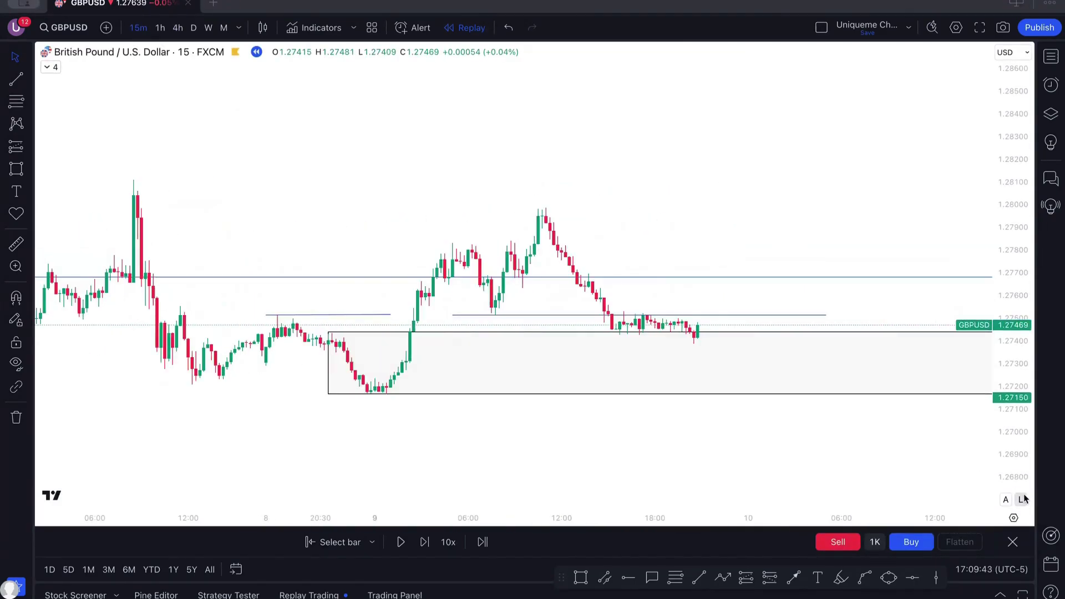
{"action": "left_click_drag", "start_coordinate": [1025, 499], "coordinate": [832, 321]}
{"action": "scroll", "coordinate": [778, 390], "scroll_direction": "down", "scroll_amount": 5}
{"action": "scroll", "coordinate": [777, 390], "scroll_direction": "right", "scroll_amount": 3}
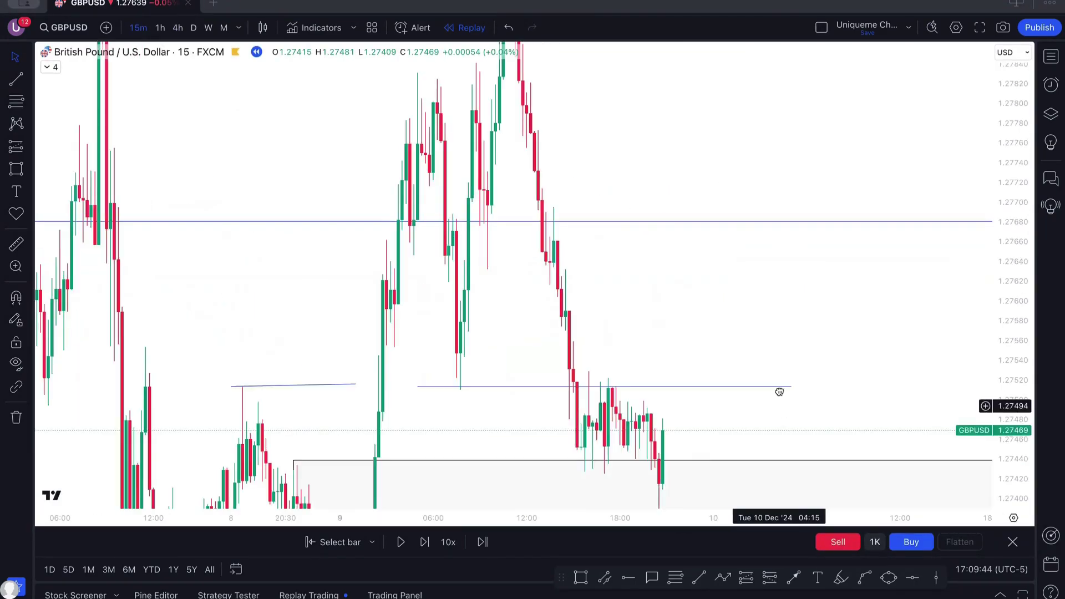
{"action": "left_click", "coordinate": [424, 544]}
{"action": "left_click_drag", "start_coordinate": [727, 255], "coordinate": [440, 269]}
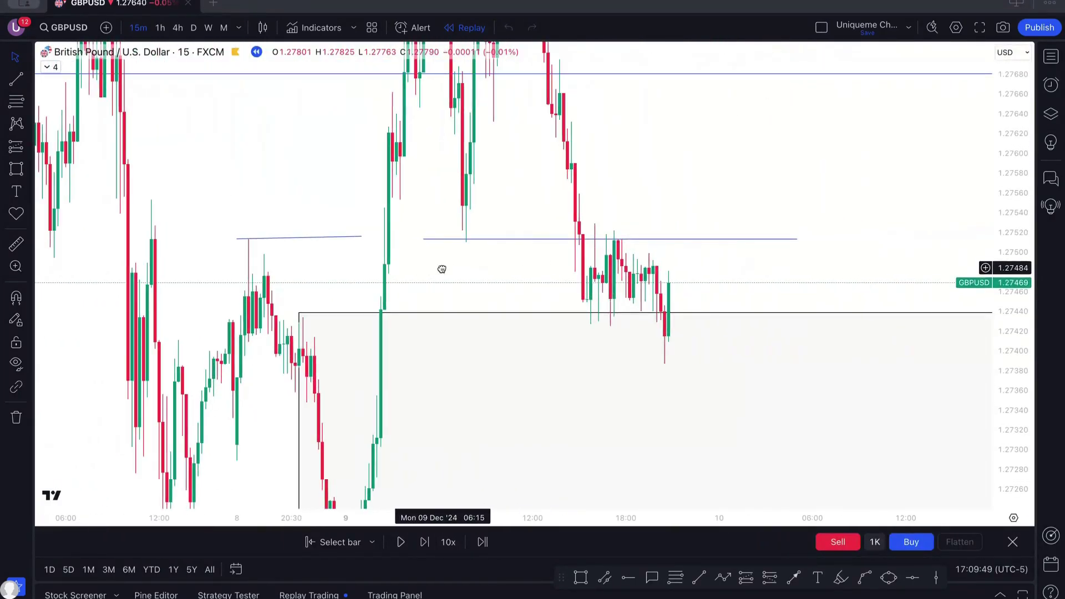
{"action": "left_click", "coordinate": [404, 540]}
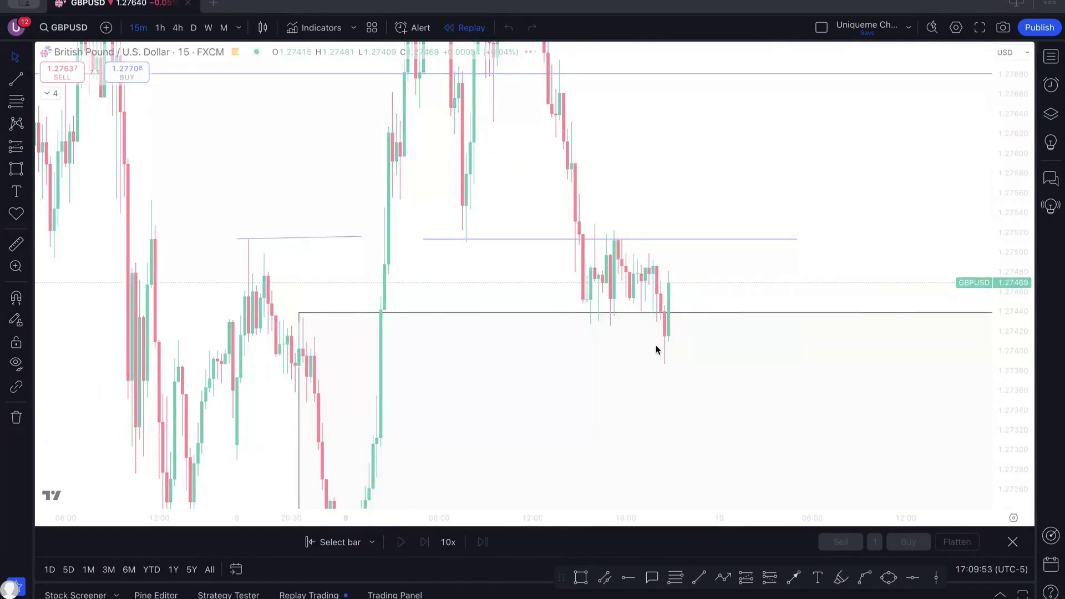
{"action": "left_click", "coordinate": [1012, 543]}
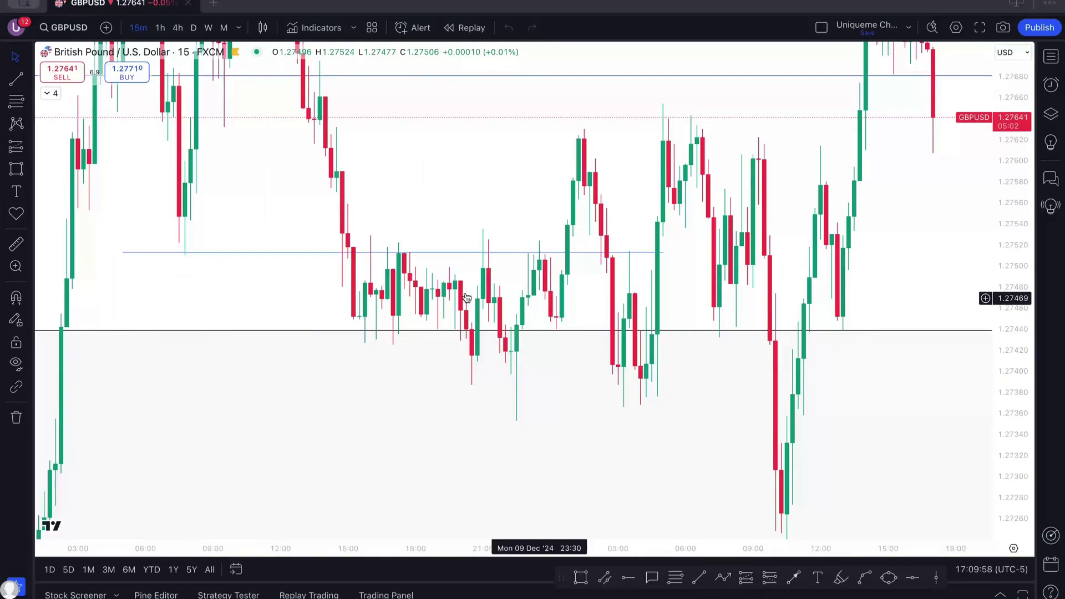
Step: Examine live price action around the December rectangle on the 15-minute chart, and the rectangle and long position on the 4-hour chart
{"action": "scroll", "coordinate": [444, 235], "scroll_direction": "right", "scroll_amount": 5}
{"action": "scroll", "coordinate": [300, 271], "scroll_direction": "down", "scroll_amount": 3}
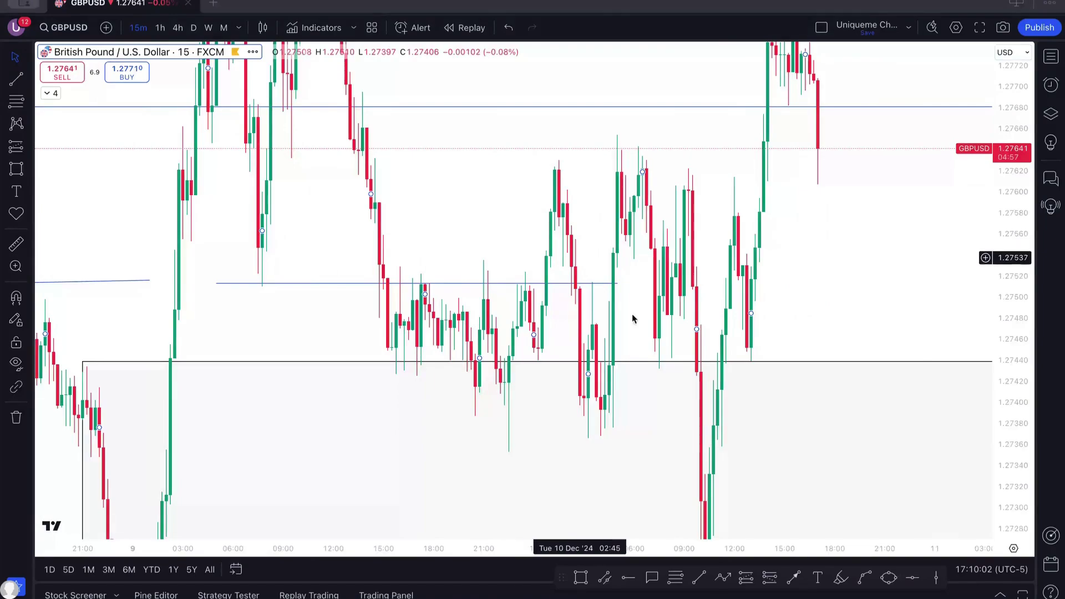
{"action": "scroll", "coordinate": [634, 319], "scroll_direction": "right", "scroll_amount": 5}
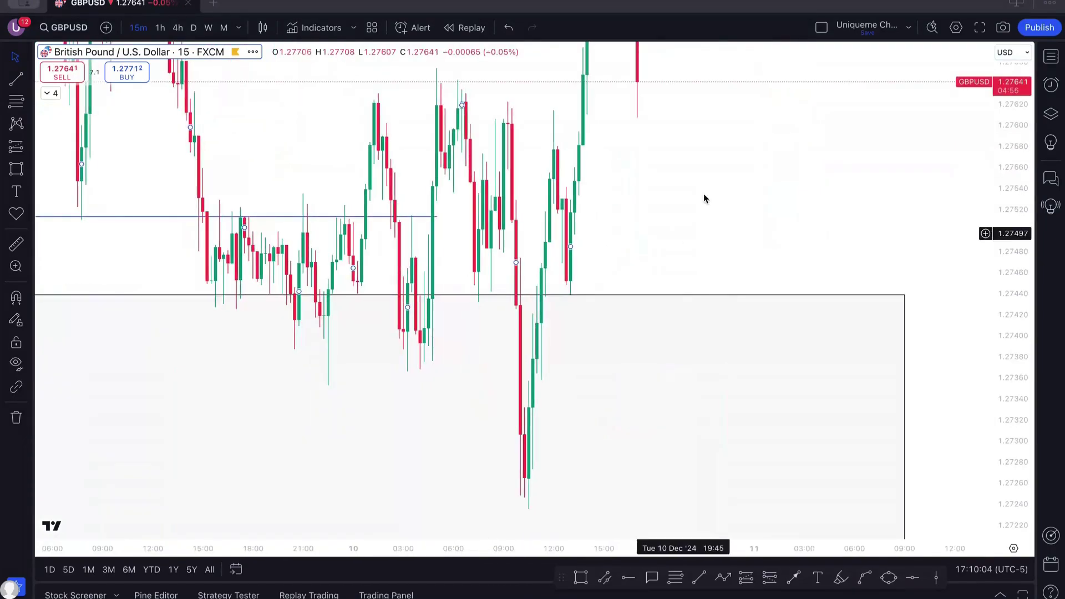
{"action": "left_click_drag", "start_coordinate": [704, 199], "coordinate": [648, 259]}
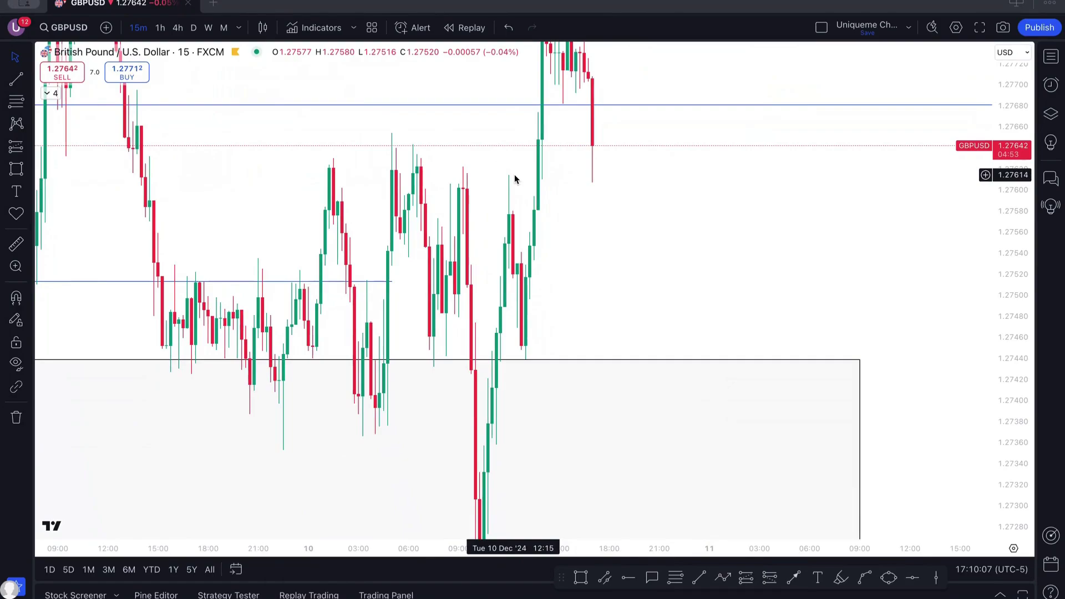
{"action": "left_click_drag", "start_coordinate": [637, 207], "coordinate": [664, 103]}
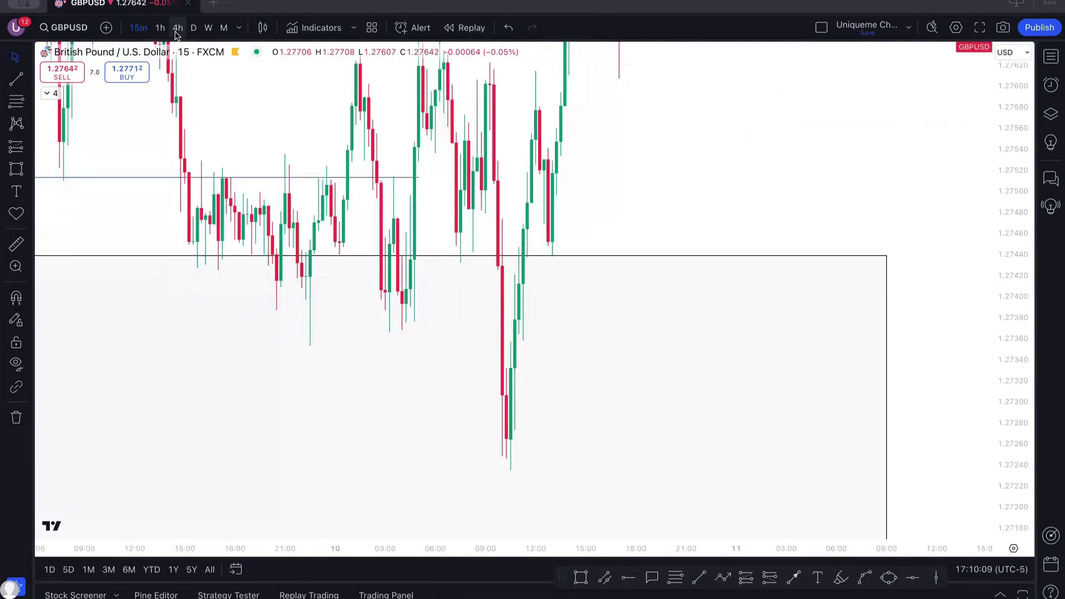
{"action": "left_click_drag", "start_coordinate": [1018, 433], "coordinate": [1018, 504]}
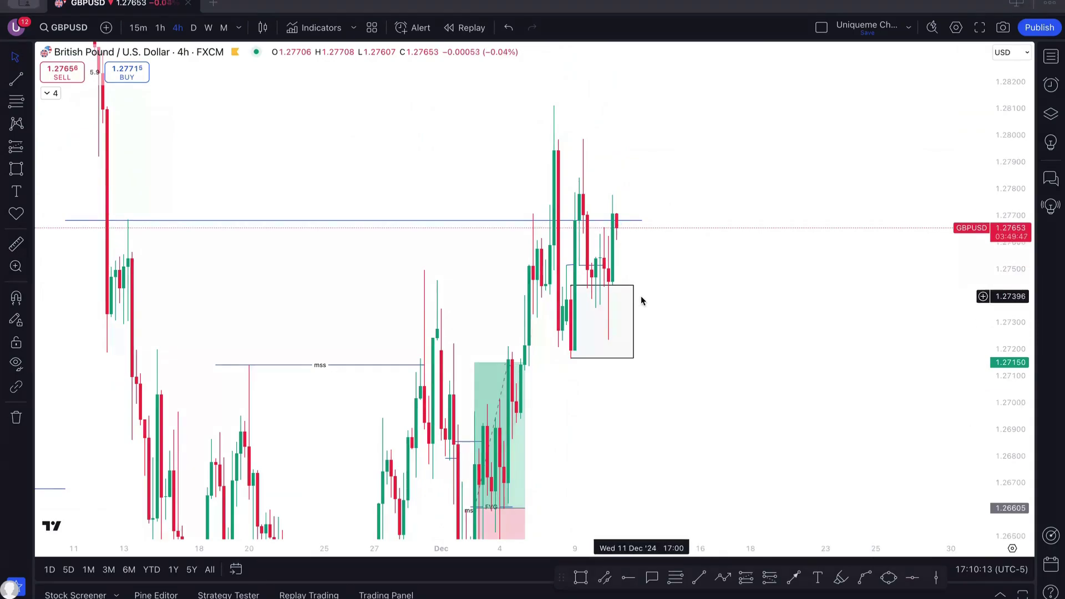
{"action": "scroll", "coordinate": [489, 318], "scroll_direction": "up", "scroll_amount": 1}
{"action": "left_click_drag", "start_coordinate": [382, 368], "coordinate": [469, 122]}
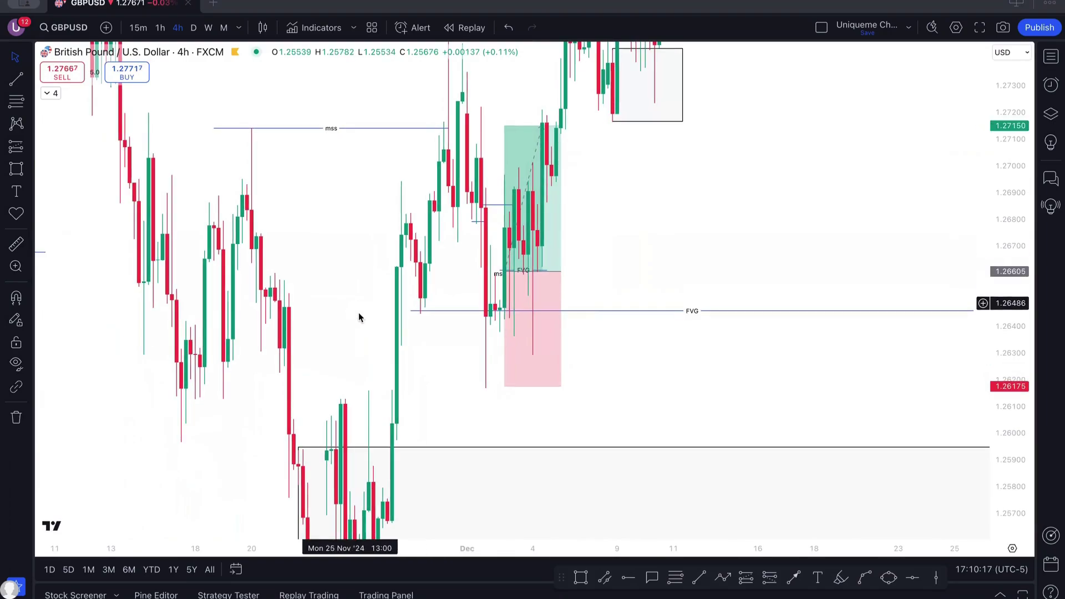
{"action": "left_click_drag", "start_coordinate": [516, 479], "coordinate": [504, 520]}
{"action": "left_click_drag", "start_coordinate": [433, 54], "coordinate": [410, 185]}
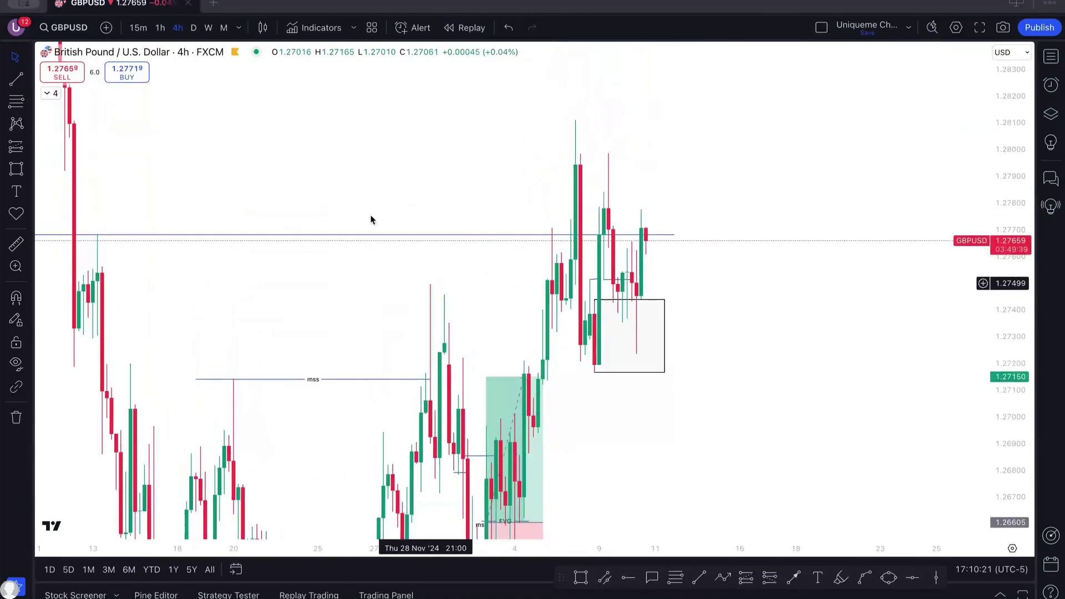
Step: Switch to the daily chart and raise the December long position's target to 1.28112
{"action": "left_click", "coordinate": [194, 31]}
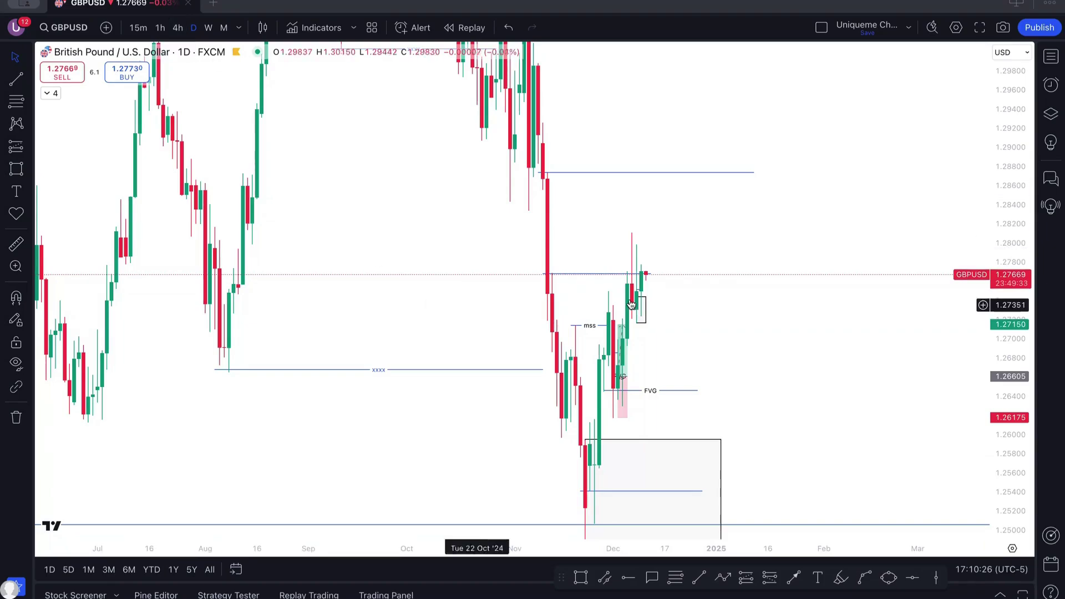
{"action": "left_click", "coordinate": [617, 322]}
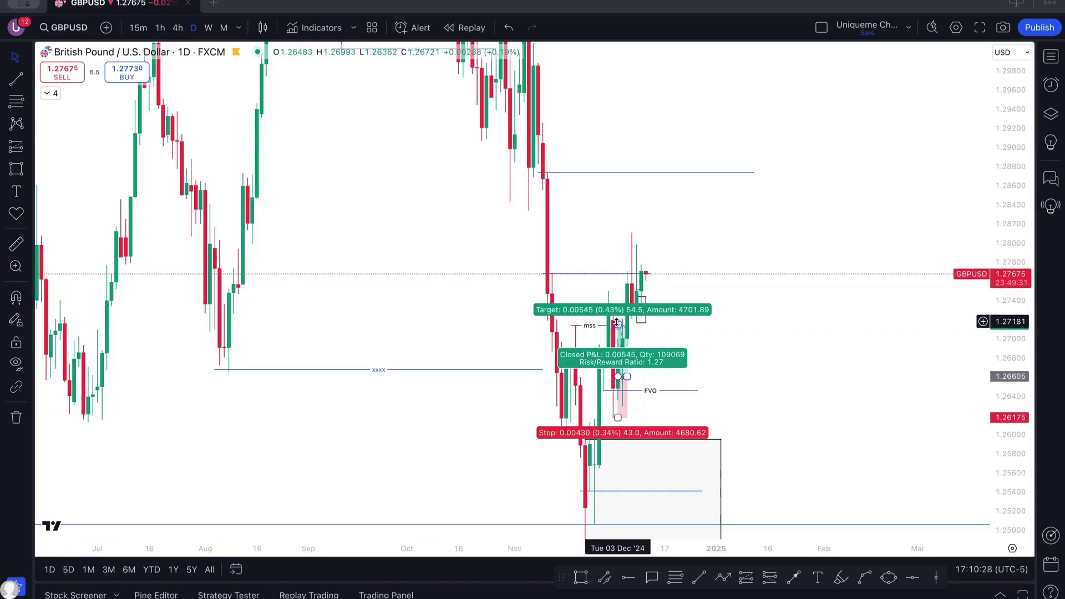
{"action": "left_click_drag", "start_coordinate": [618, 321], "coordinate": [616, 232]}
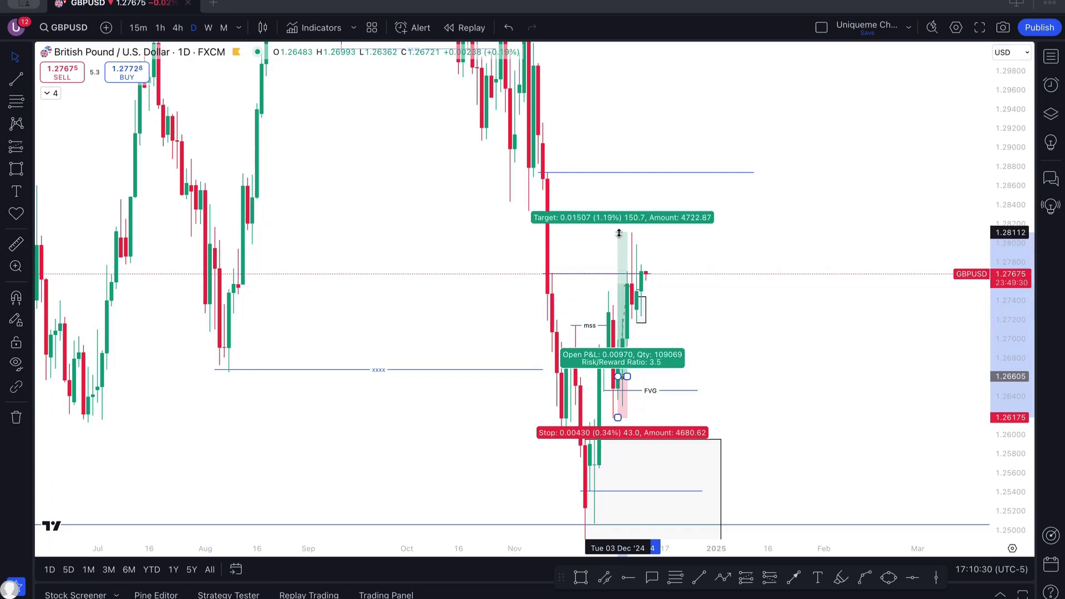
Step: Shift the horizontal trend line crossing the long position to 1.27687, spanning 12 November to 13 December 2024
{"action": "scroll", "coordinate": [638, 303], "scroll_direction": "up", "scroll_amount": 1}
{"action": "scroll", "coordinate": [605, 295], "scroll_direction": "up", "scroll_amount": 1}
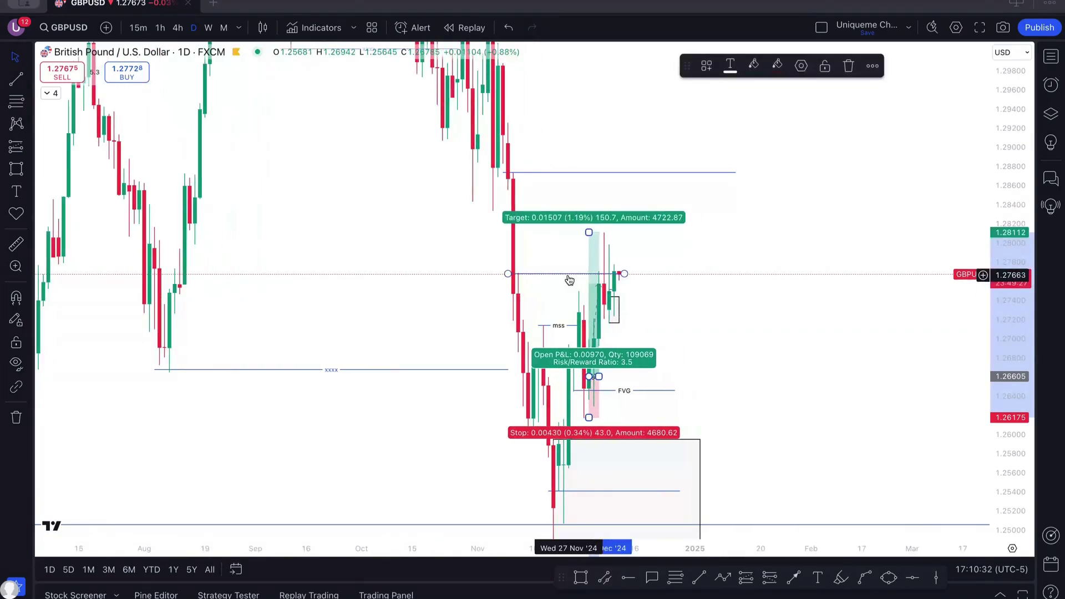
{"action": "left_click_drag", "start_coordinate": [570, 278], "coordinate": [576, 274]}
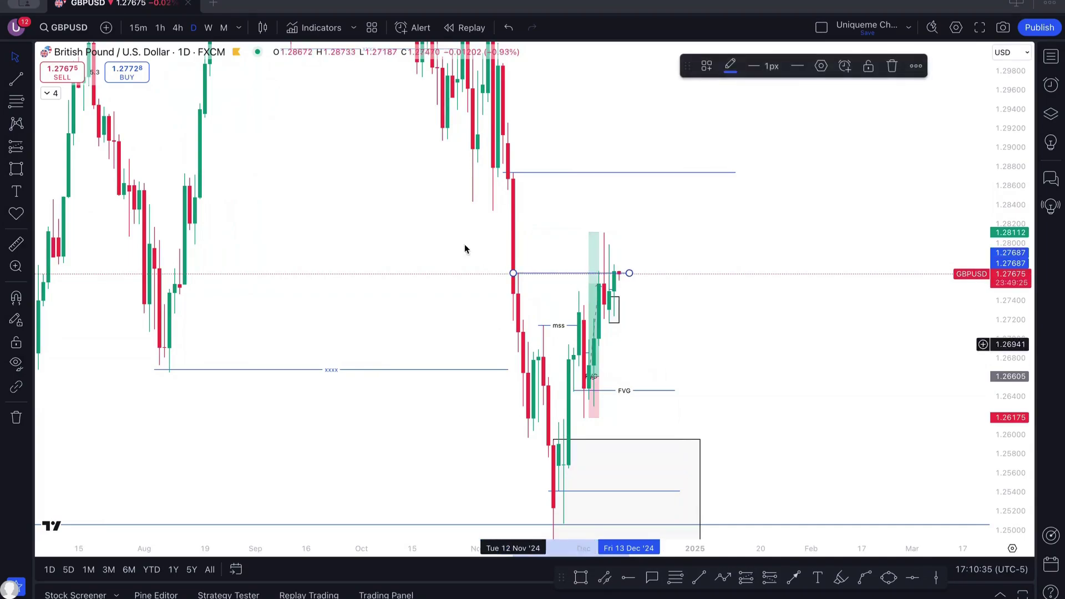
{"action": "scroll", "coordinate": [418, 220], "scroll_direction": "up", "scroll_amount": 1}
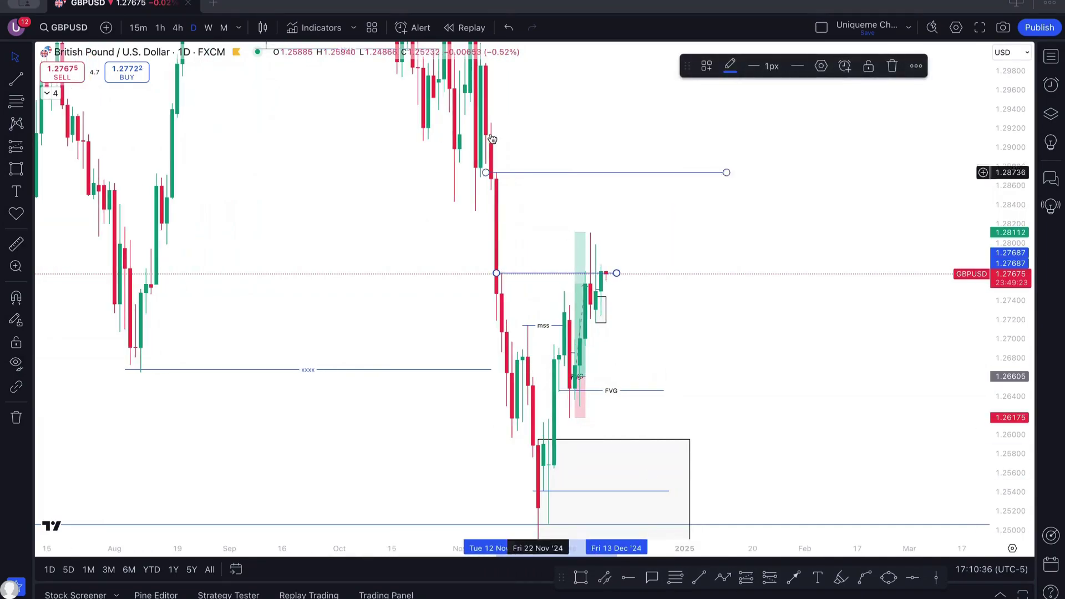